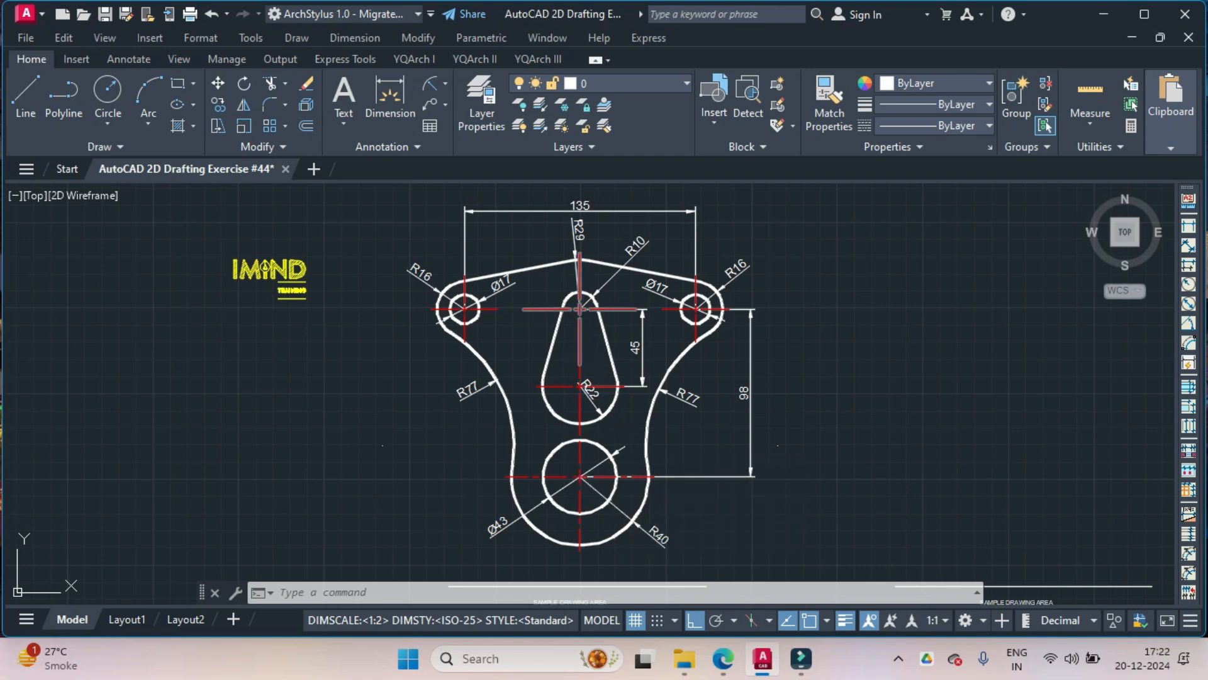
# Step: Examine the dimensioned bracket drawing, including its radii, hole diameters and centre distances
pyautogui.moveTo(580, 310)
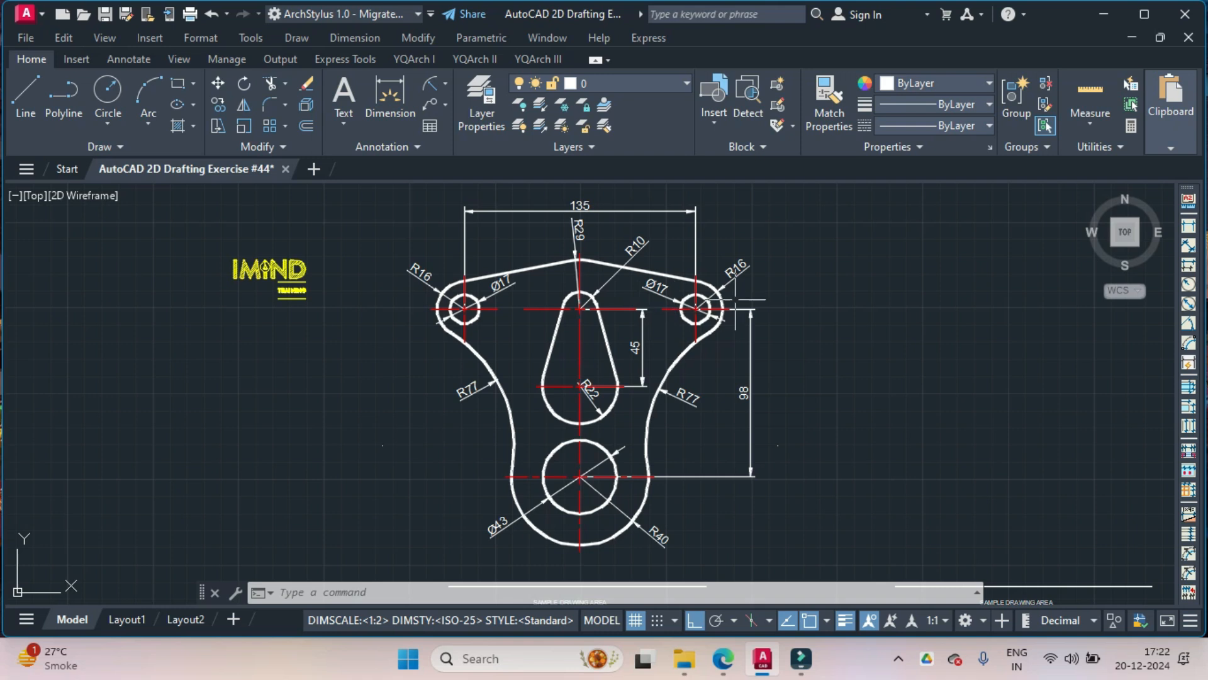
pyautogui.scroll(2, 714, 304)
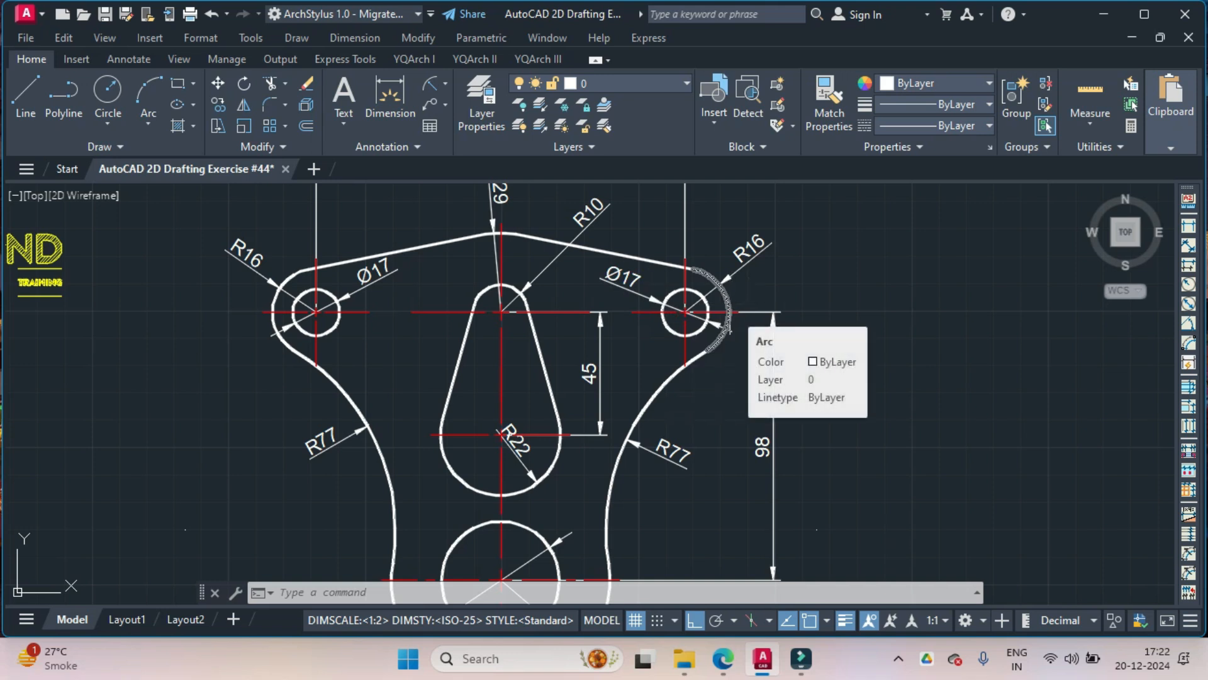
pyautogui.scroll(-2, 730, 309)
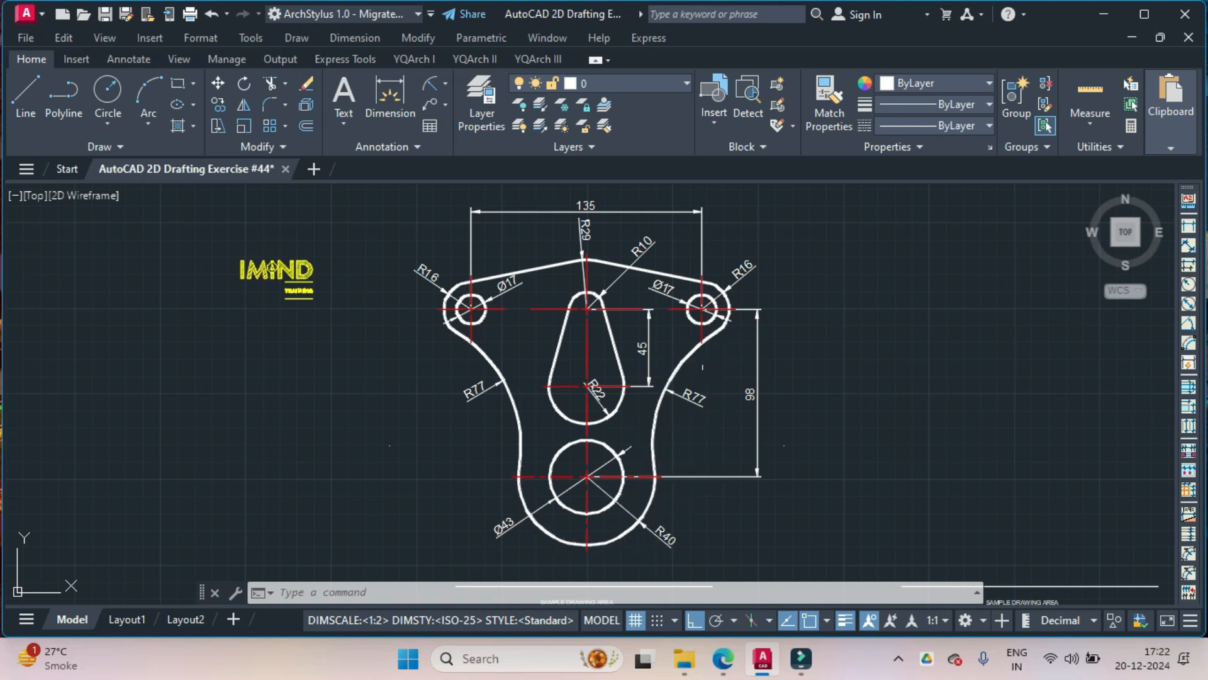
pyautogui.moveTo(690, 370); pyautogui.dragTo(689, 421, button='middle')
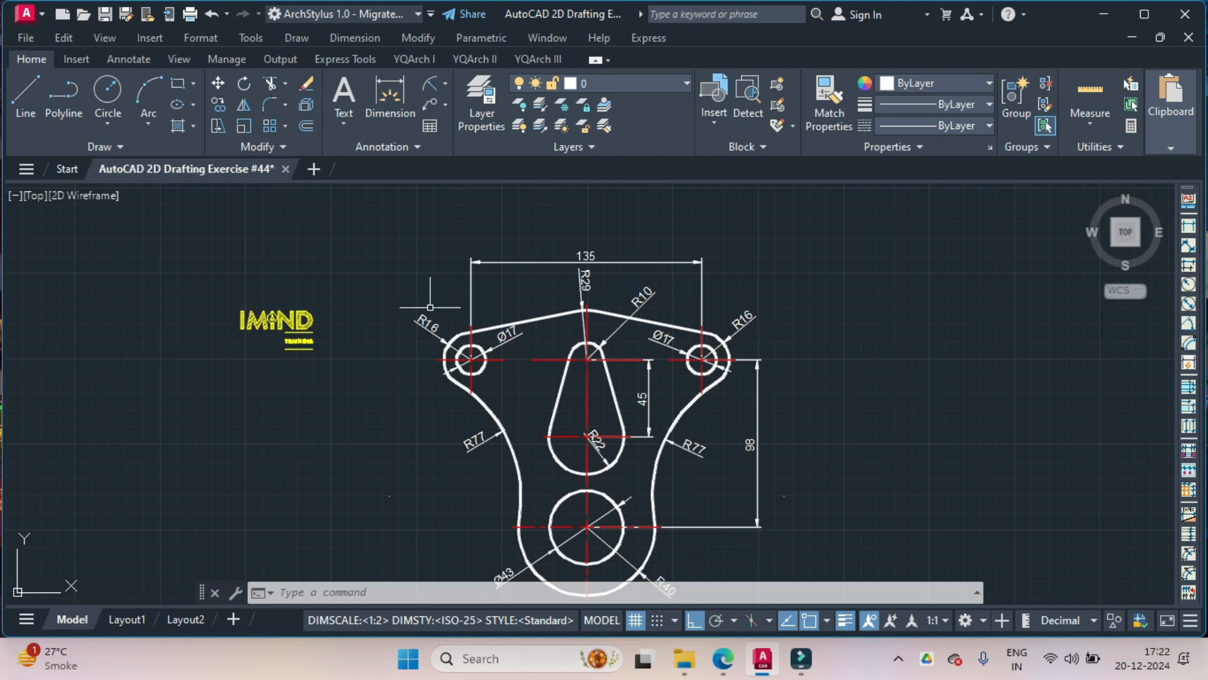
pyautogui.moveTo(543, 385); pyautogui.dragTo(562, 322, button='middle')
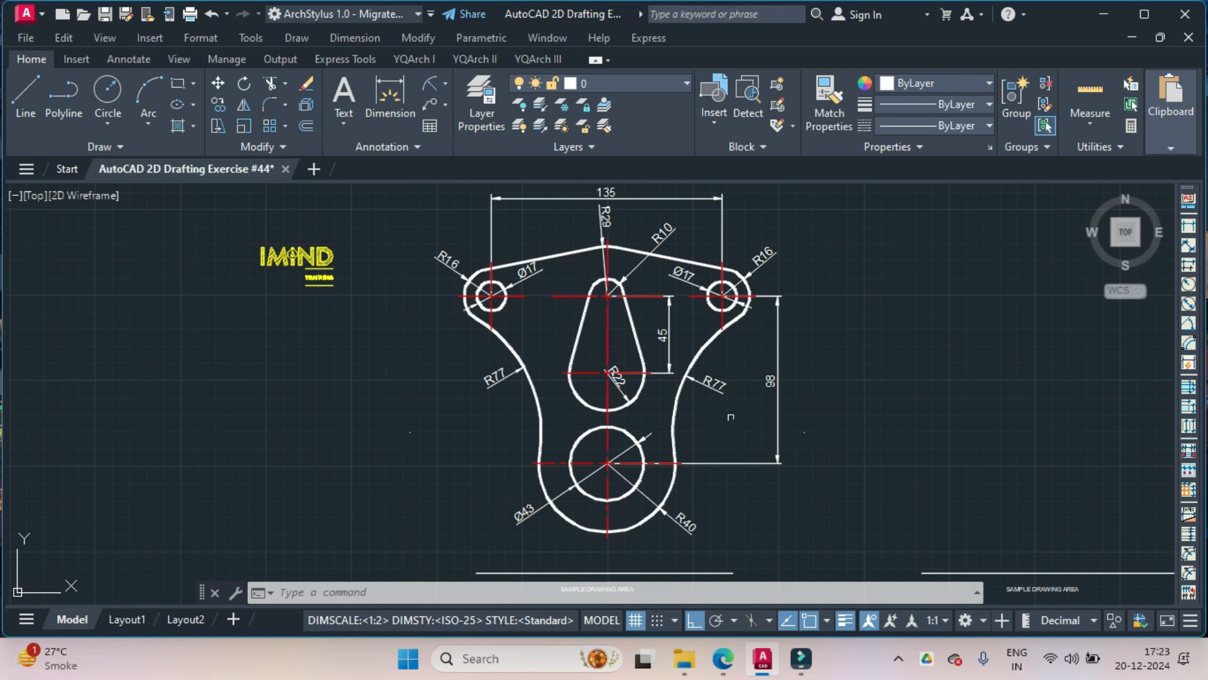
pyautogui.moveTo(972, 440); pyautogui.dragTo(774, 466, button='middle')
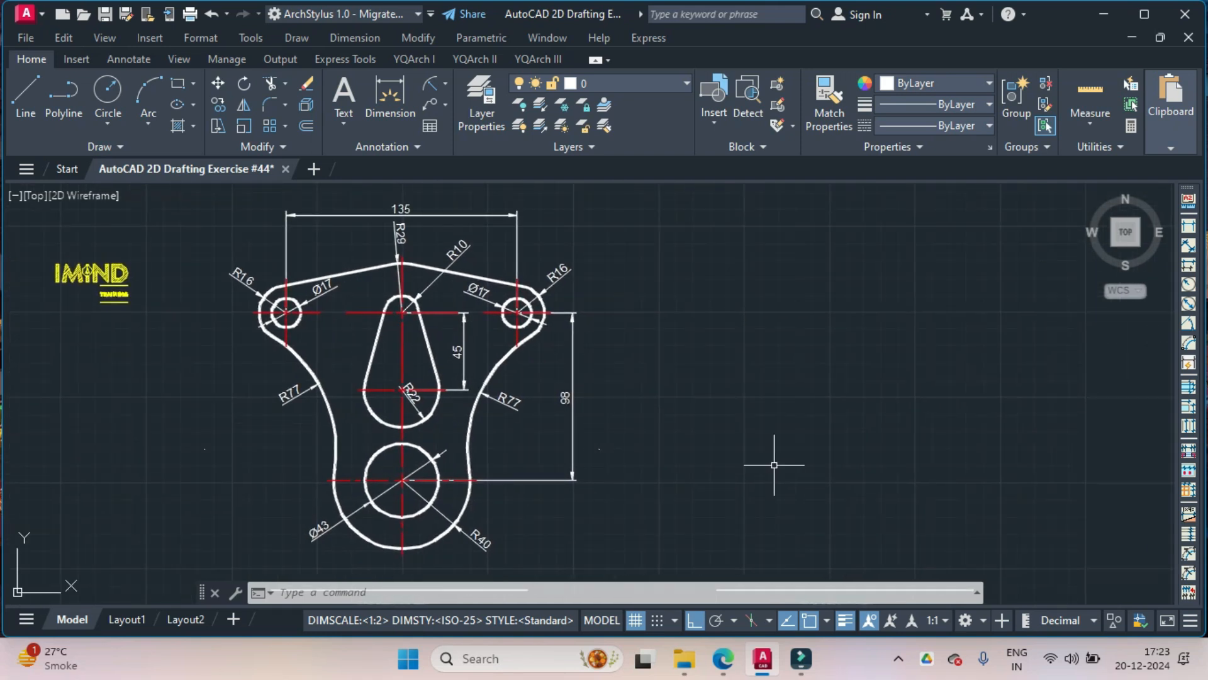
pyautogui.scroll(2, 421, 295)
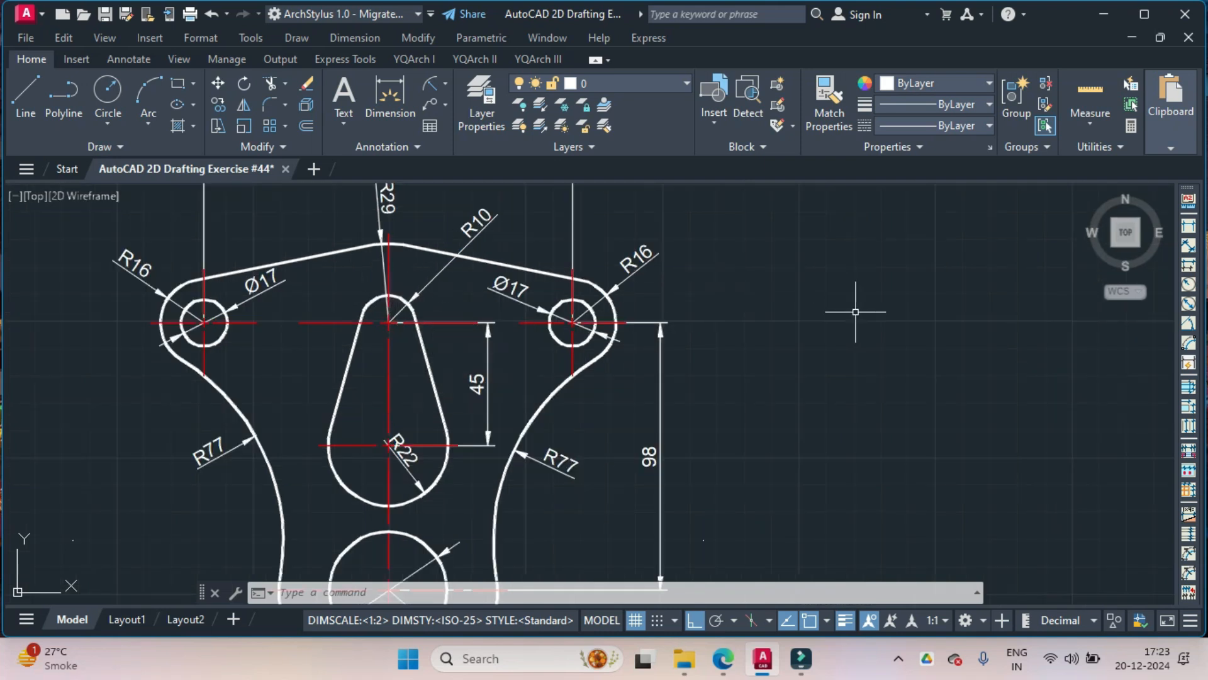
pyautogui.scroll(-2, 861, 314)
# Step: Draw a circle of radius 10 in the empty area beside the reference, level with its upper hole centres
pyautogui.moveTo(861, 316); pyautogui.dragTo(763, 319, button='middle')
pyautogui.moveTo(801, 370); pyautogui.dragTo(676, 370, button='middle')
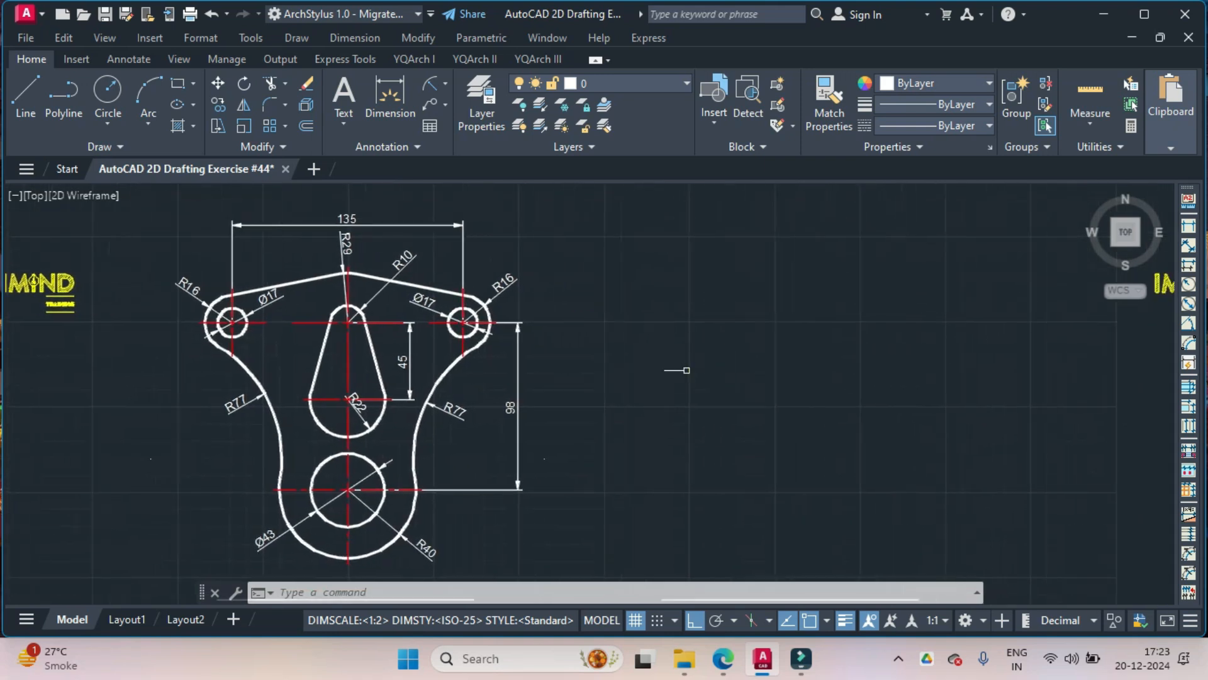
pyautogui.click(107, 125)
pyautogui.click(146, 154)
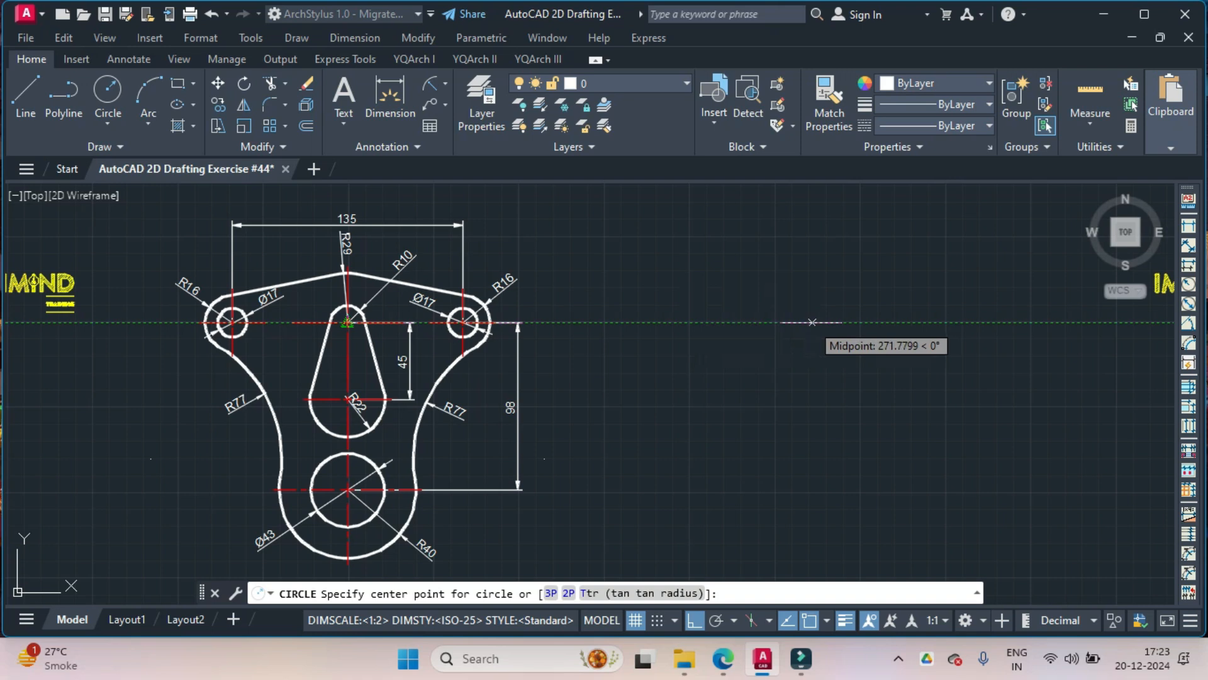
pyautogui.click(826, 322)
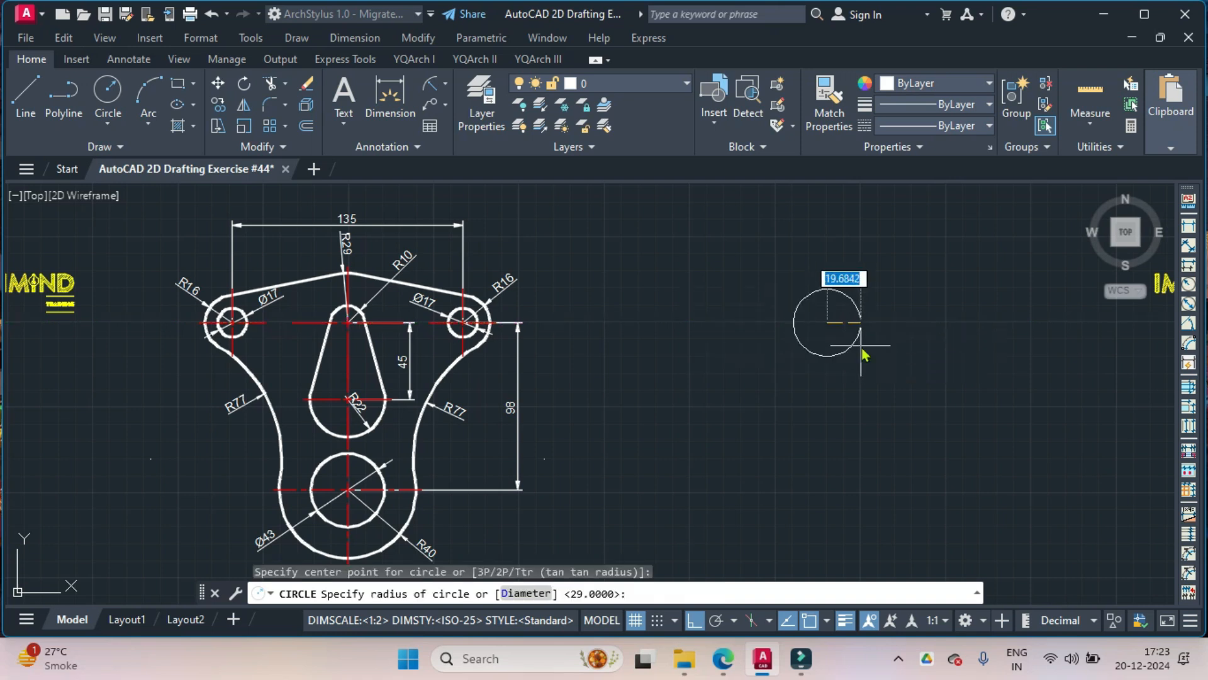
pyautogui.write('10')
pyautogui.press('Return')
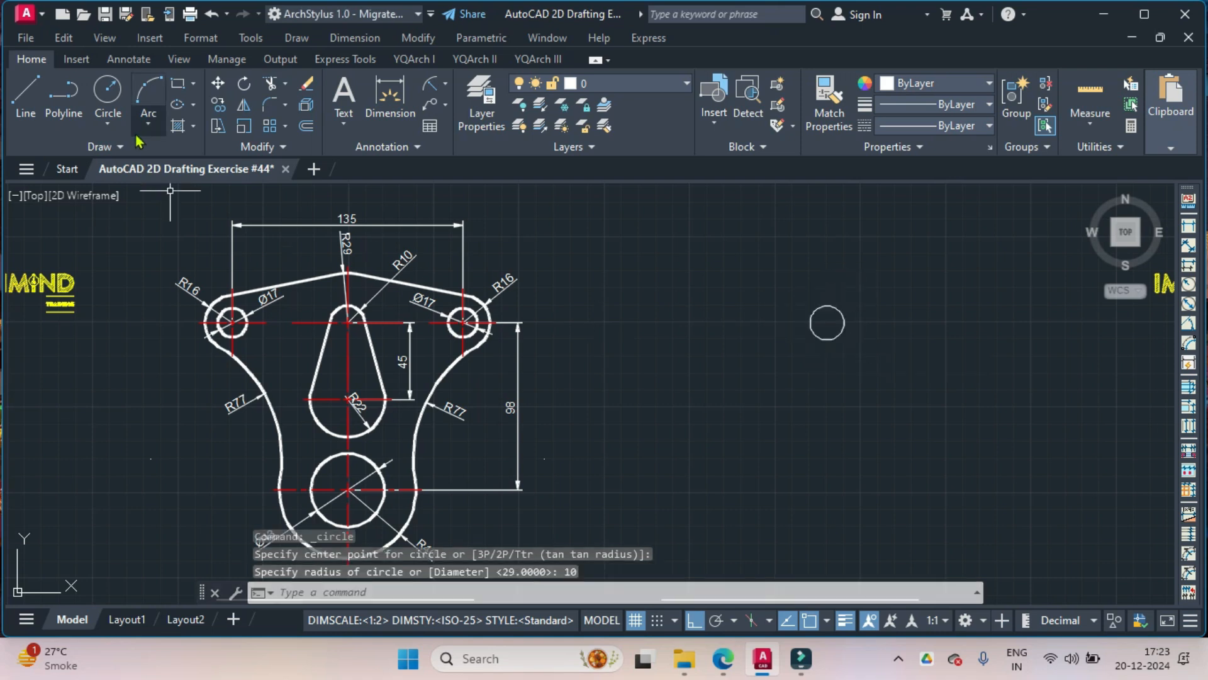
# Step: Draw a circle of radius 22 concentric with the radius 10 circle
pyautogui.click(109, 125)
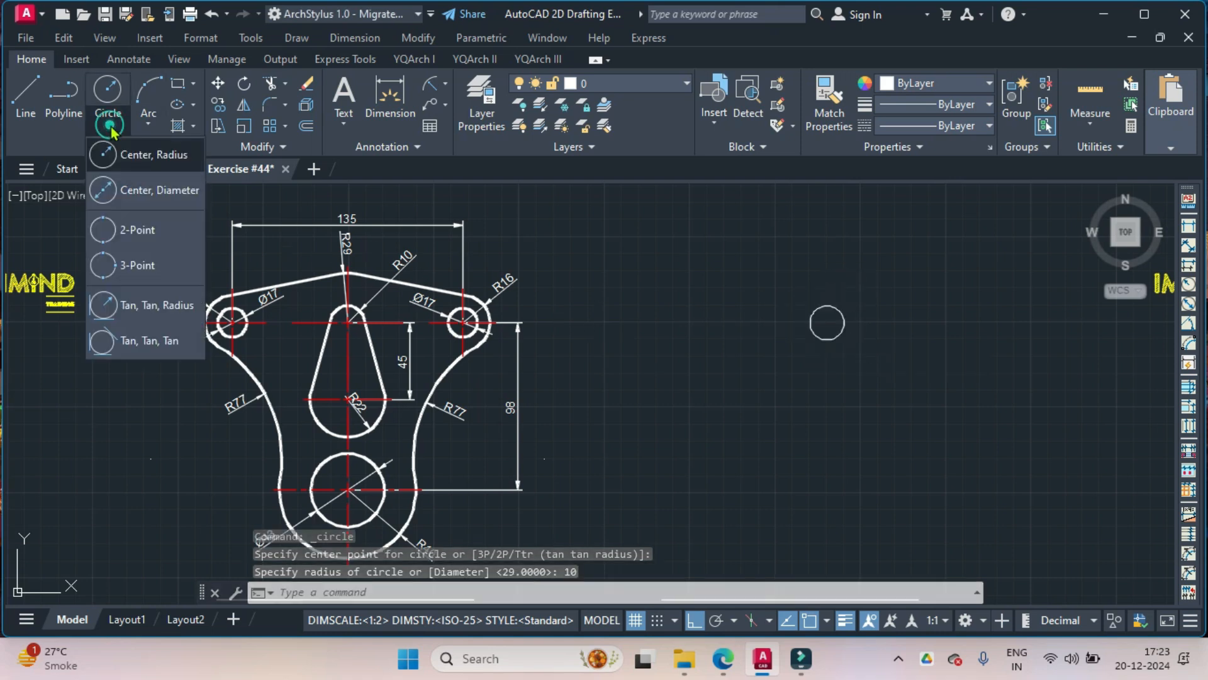
pyautogui.click(138, 154)
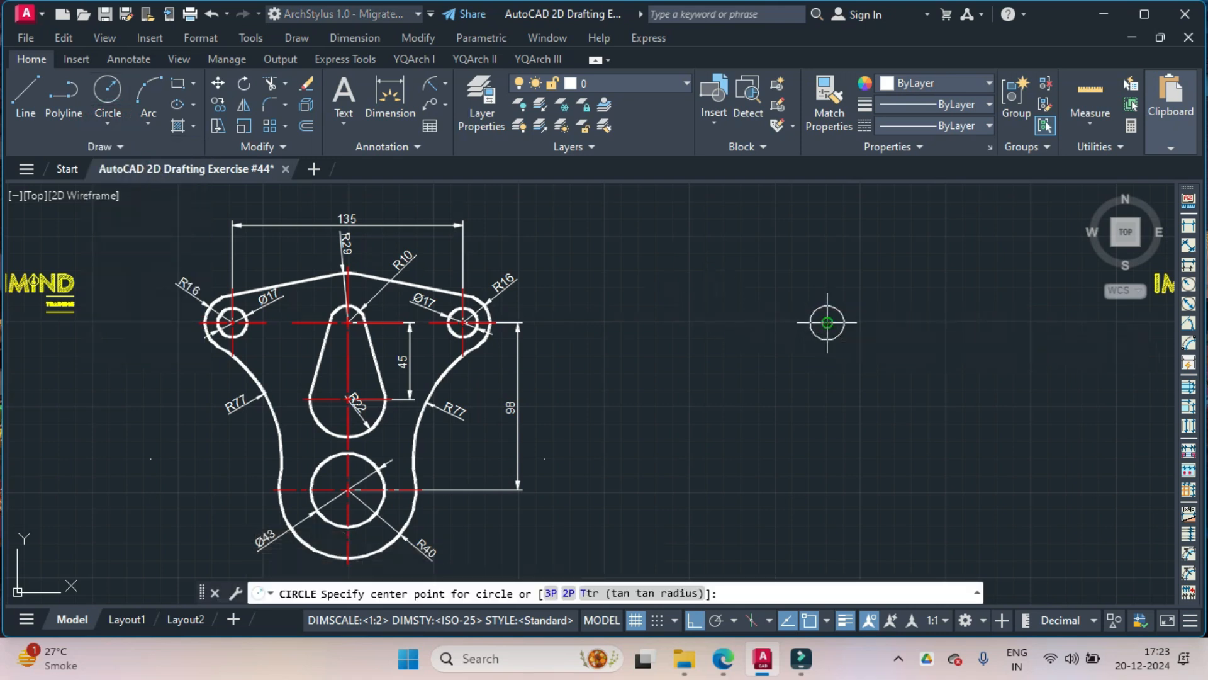
pyautogui.click(827, 323)
pyautogui.write('22')
pyautogui.press('Return')
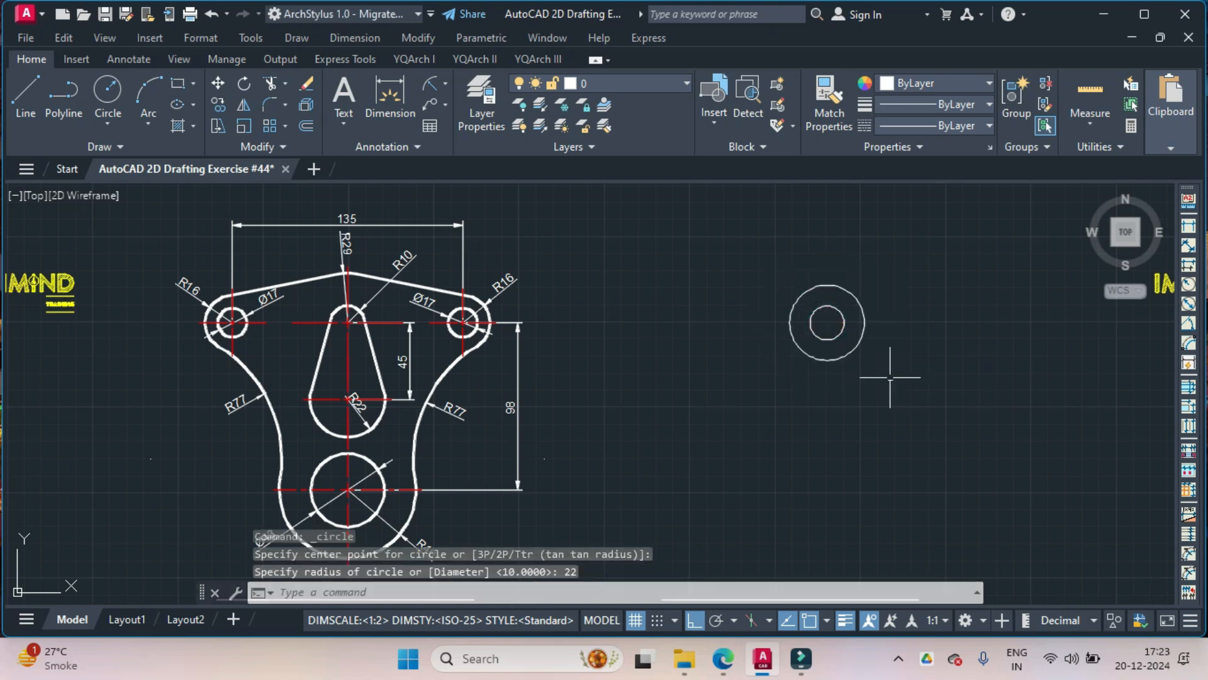
# Step: Move the radius 22 circle 45 units straight down from the small circle's centre
pyautogui.click(847, 355)
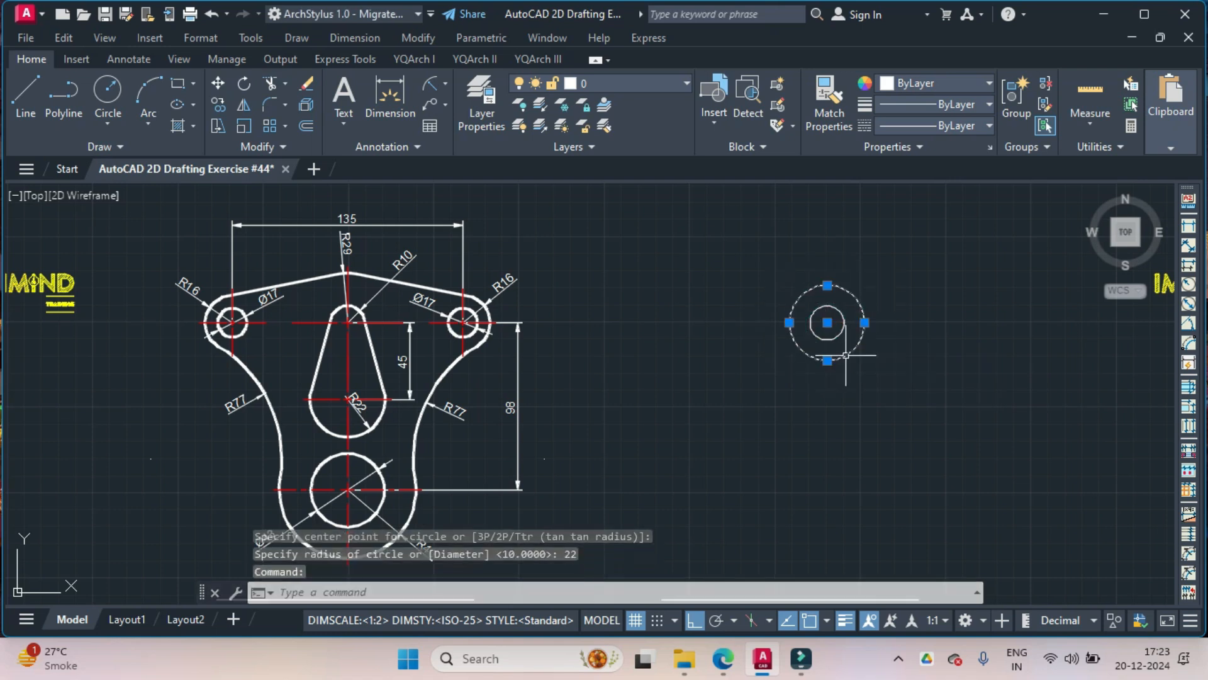
pyautogui.write('MOv')
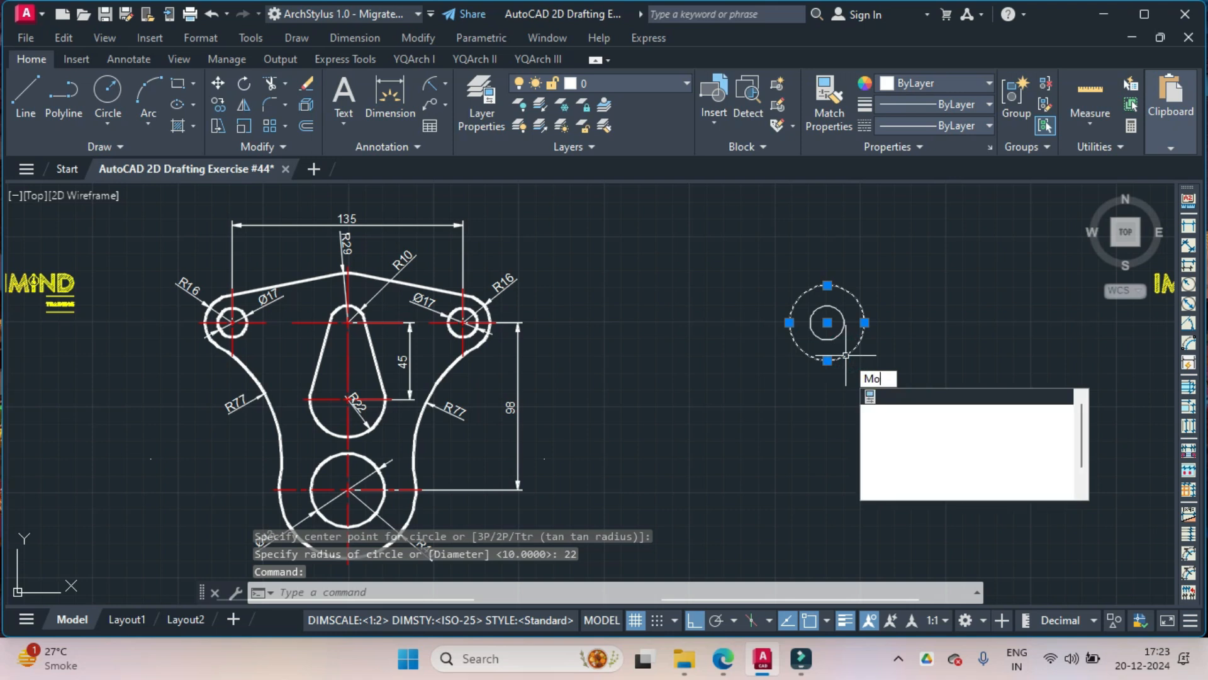
pyautogui.press('Return')
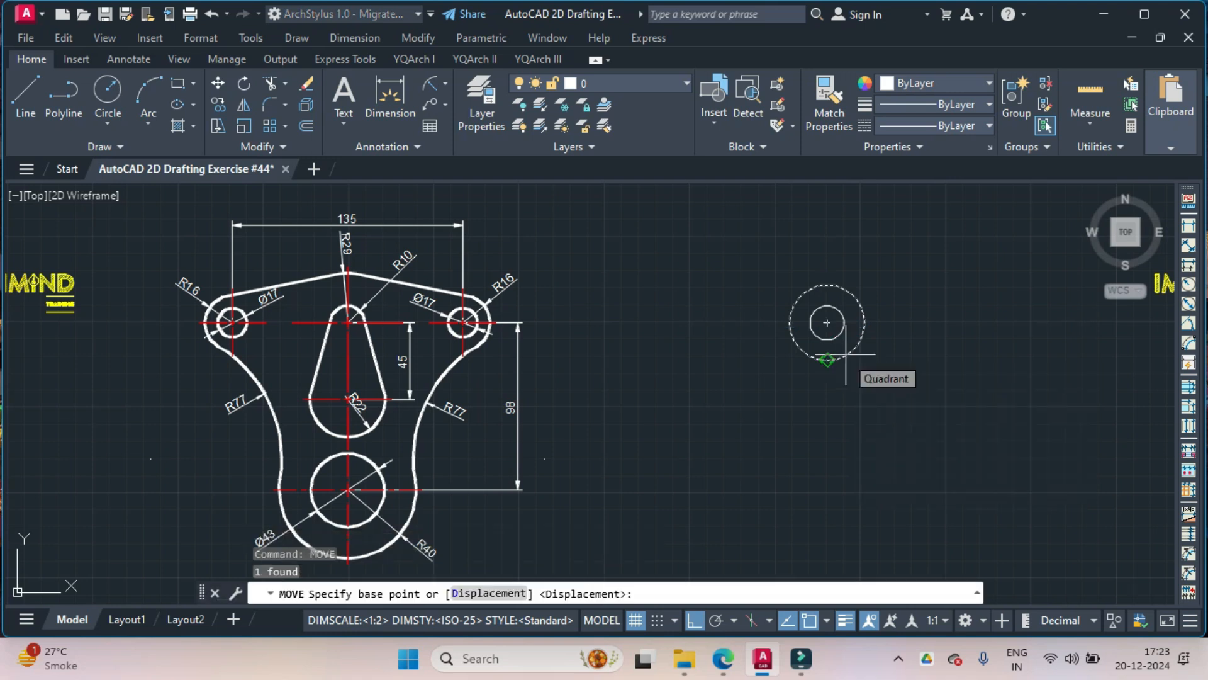
pyautogui.click(827, 322)
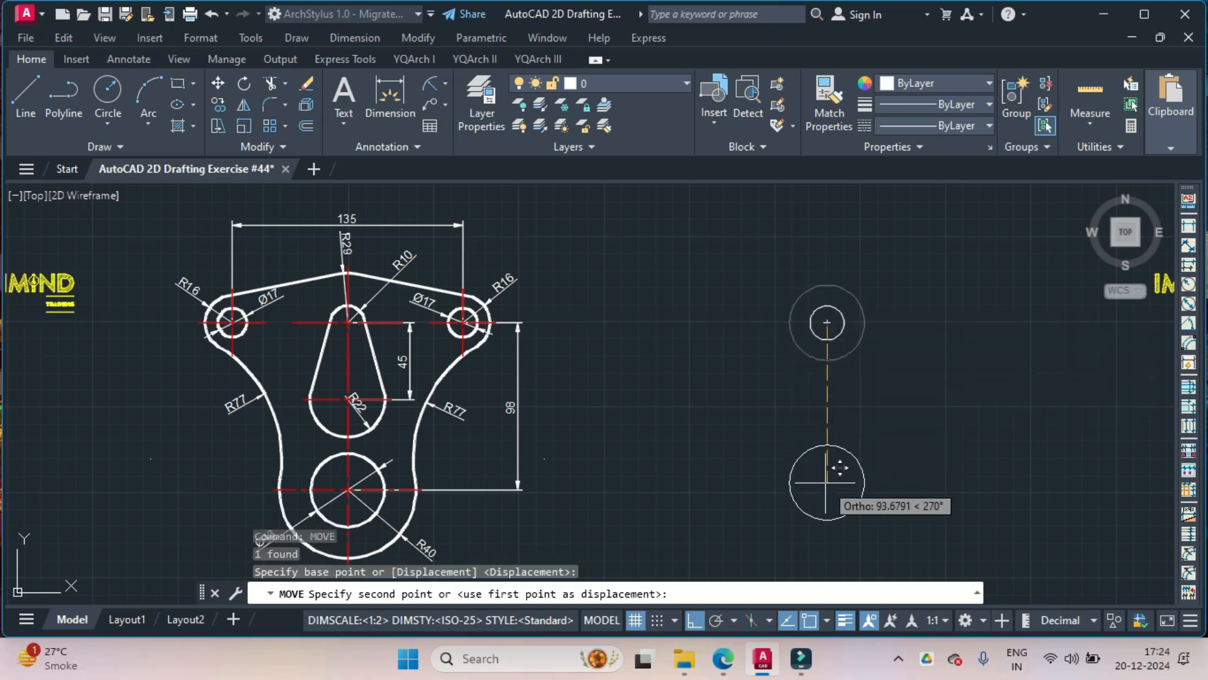
pyautogui.write('45')
pyautogui.press('Return')
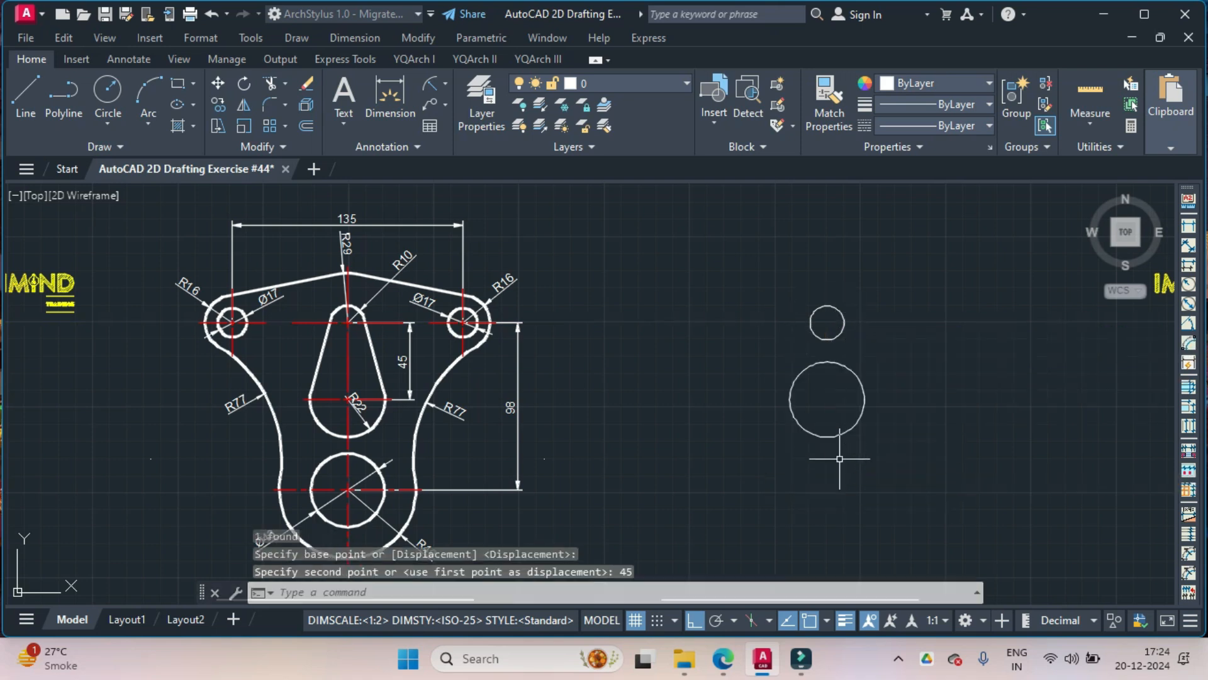
# Step: Draw a line tangent to both circles along their left sides
pyautogui.write('l')
pyautogui.press('Return')
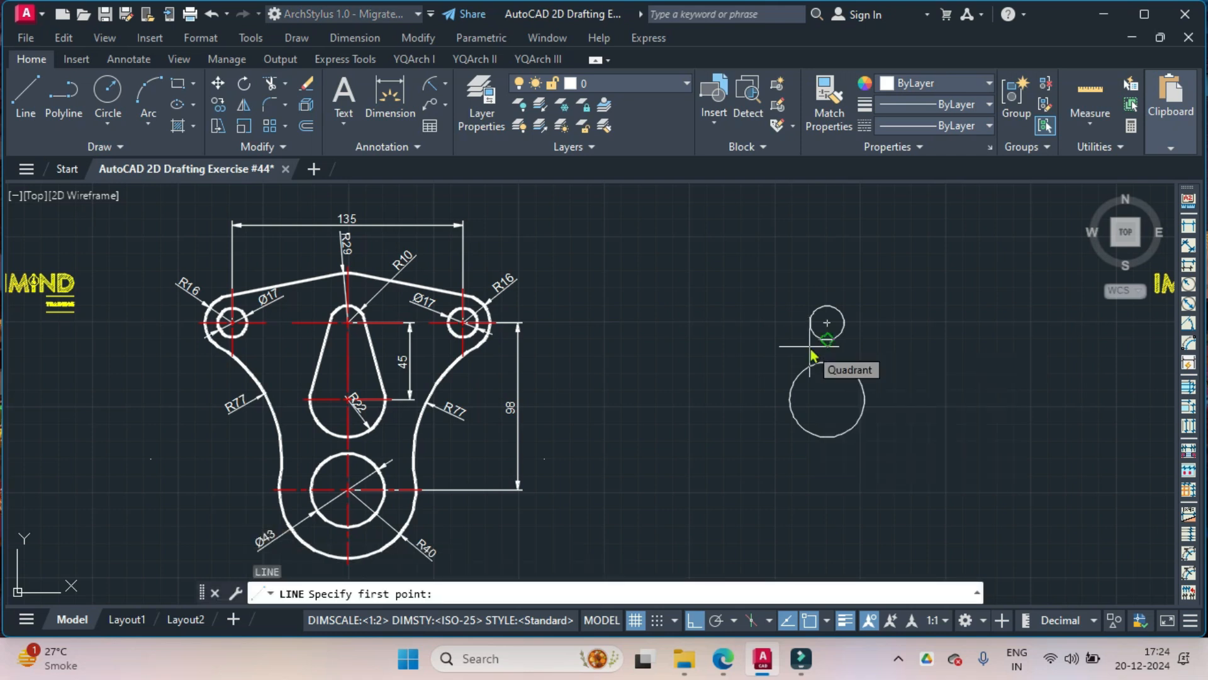
pyautogui.write('tan')
pyautogui.press('Return')
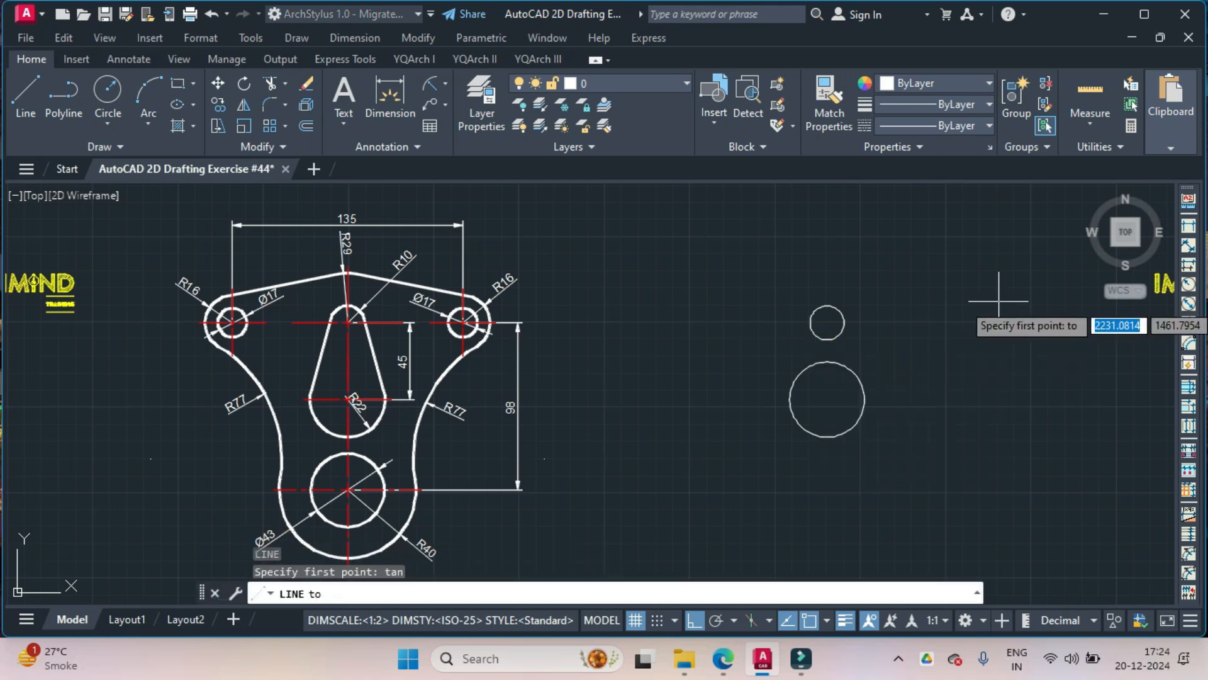
pyautogui.click(812, 313)
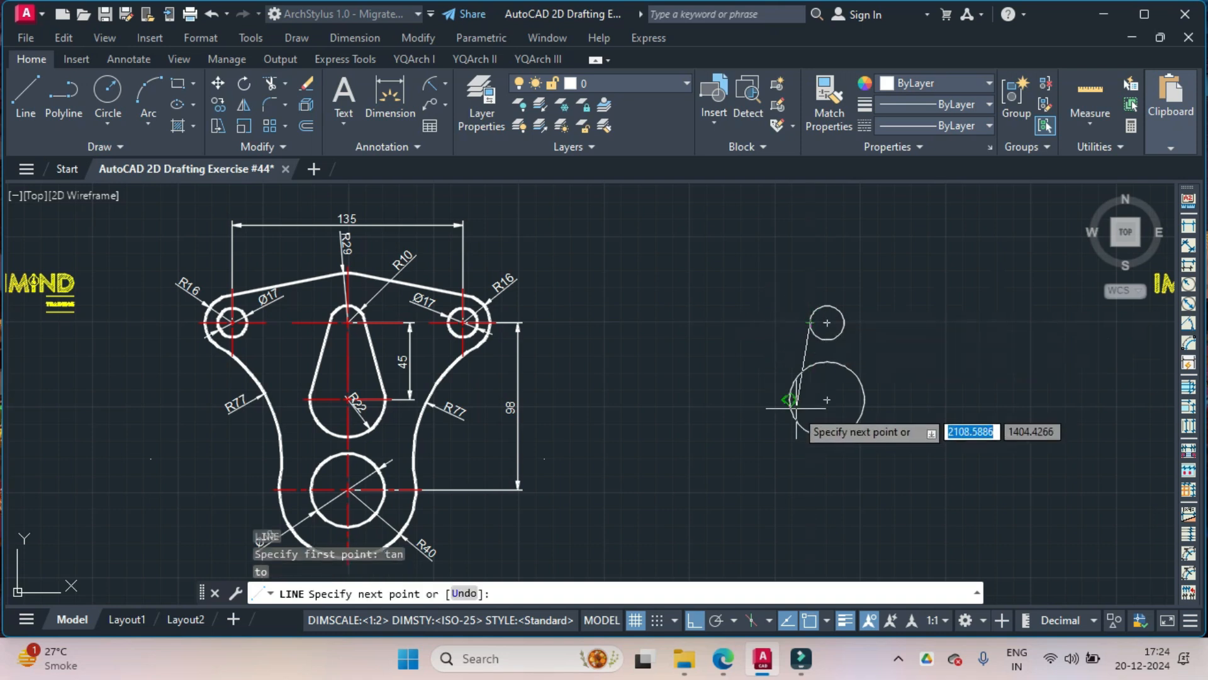
pyautogui.write('tan')
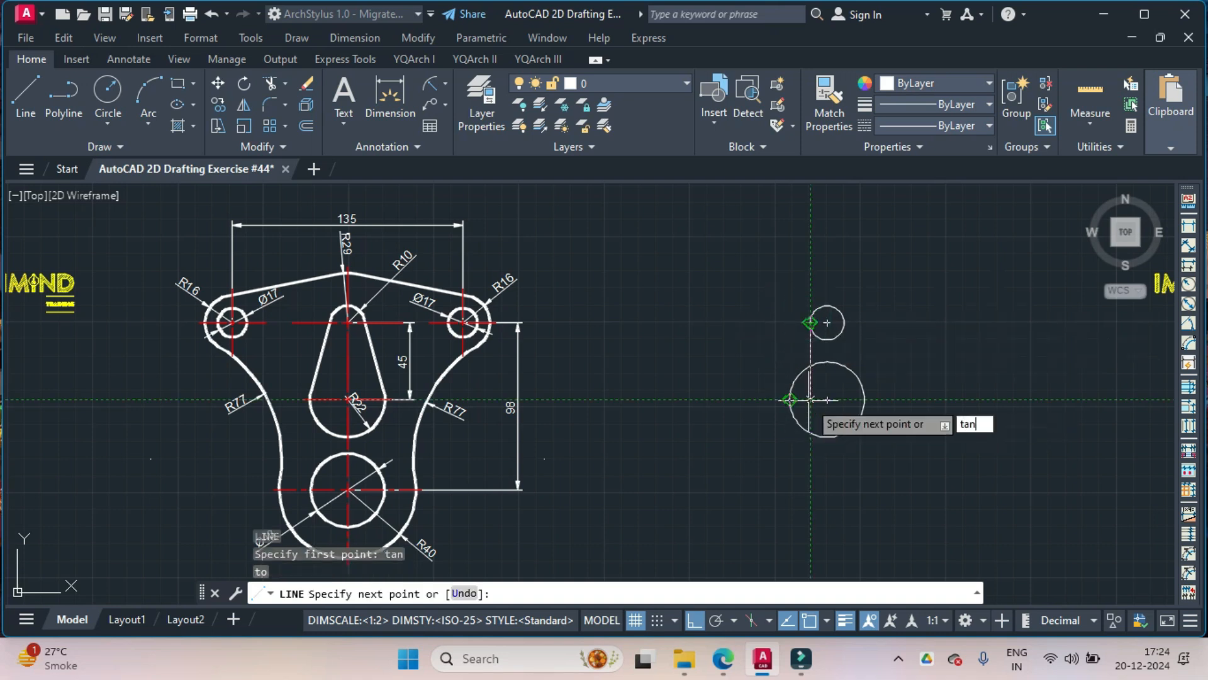
pyautogui.press('Return')
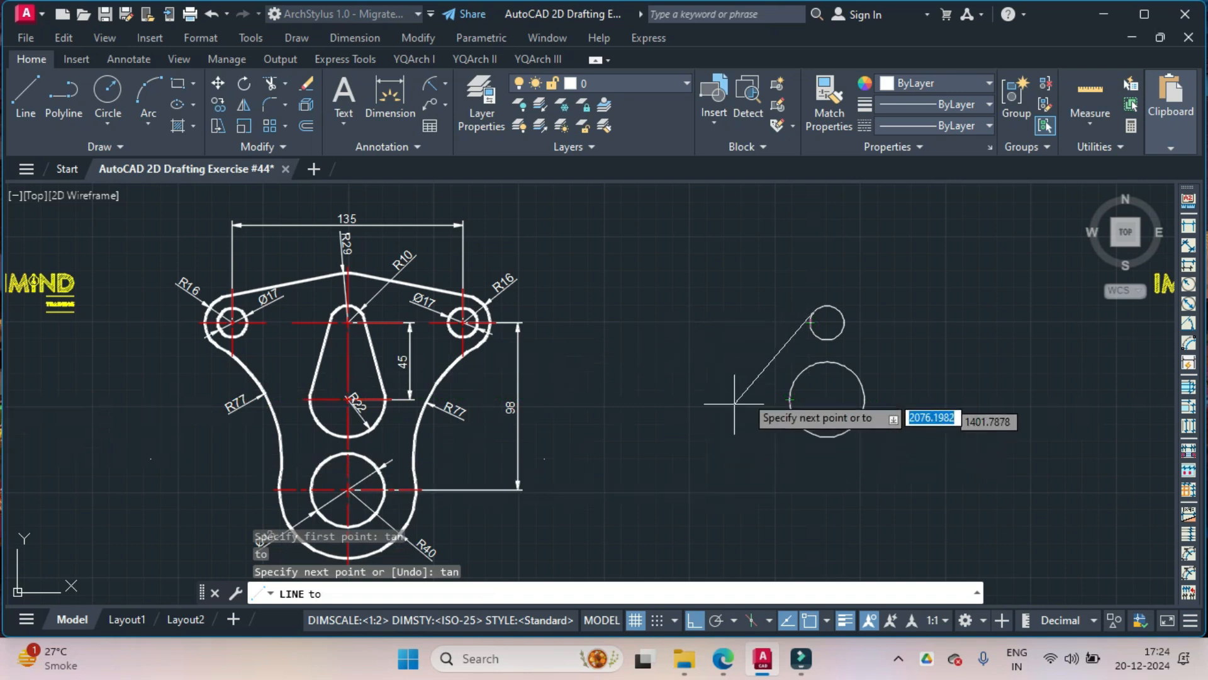
pyautogui.click(789, 403)
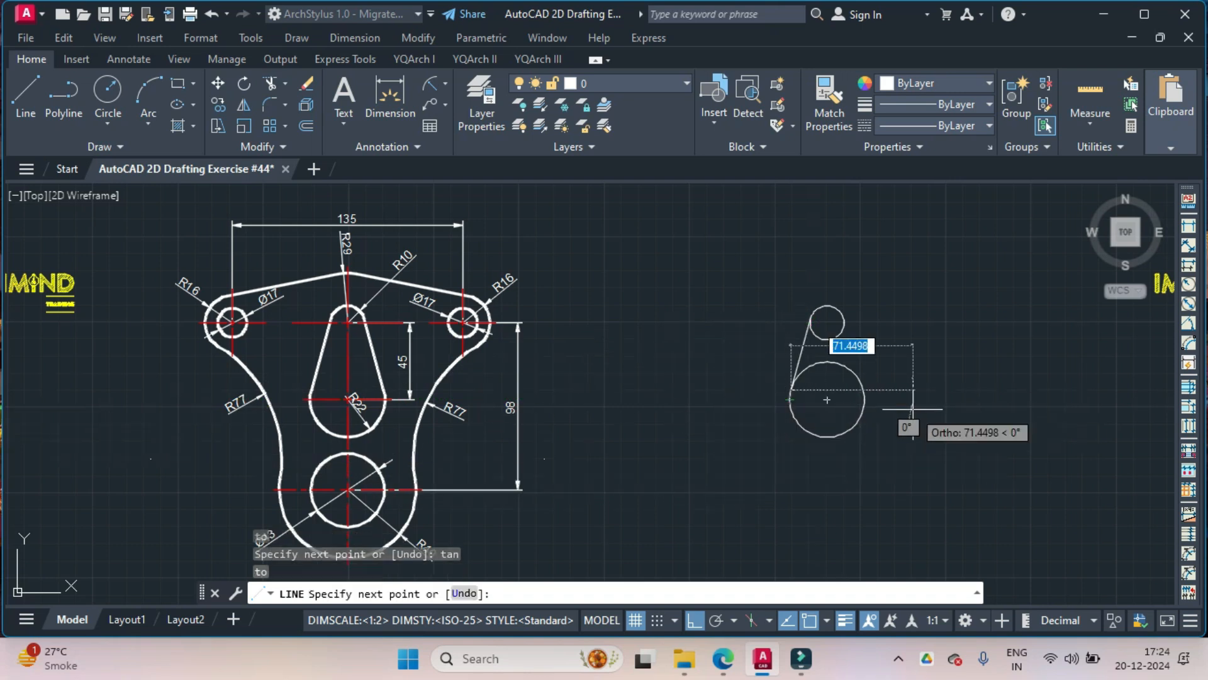
pyautogui.press('Return')
# Step: Draw a second line tangent to both circles along their right sides
pyautogui.press('Return')
pyautogui.write('t')
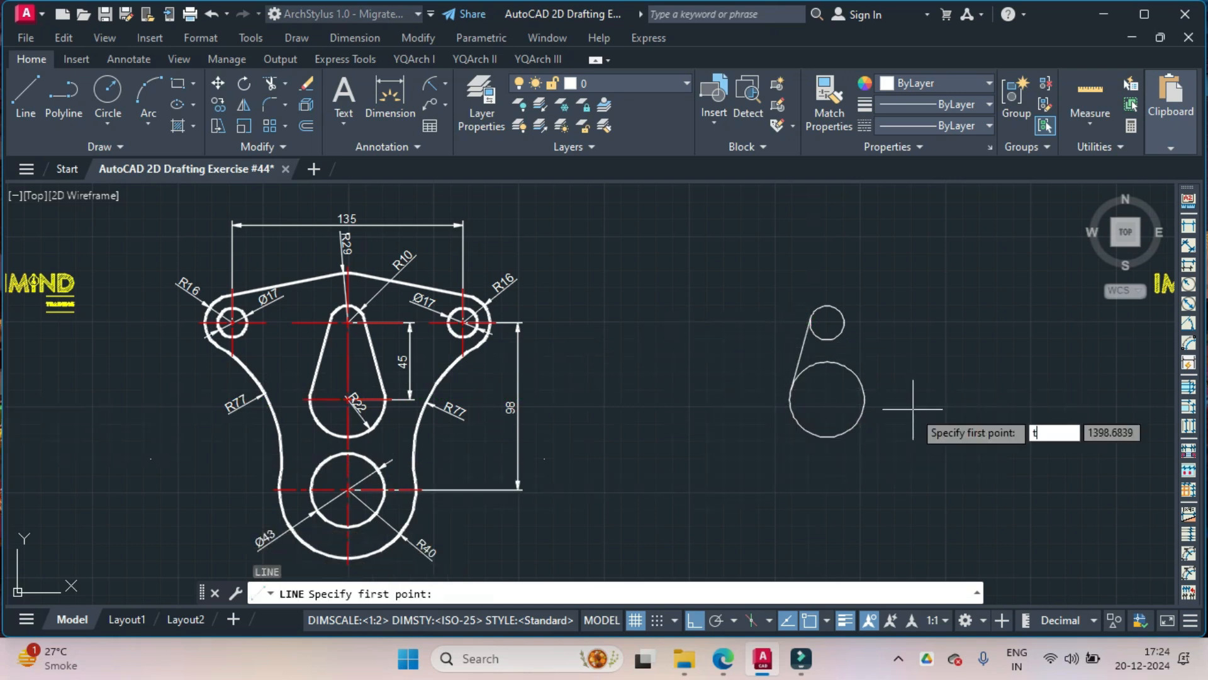
pyautogui.write('an')
pyautogui.press('Return')
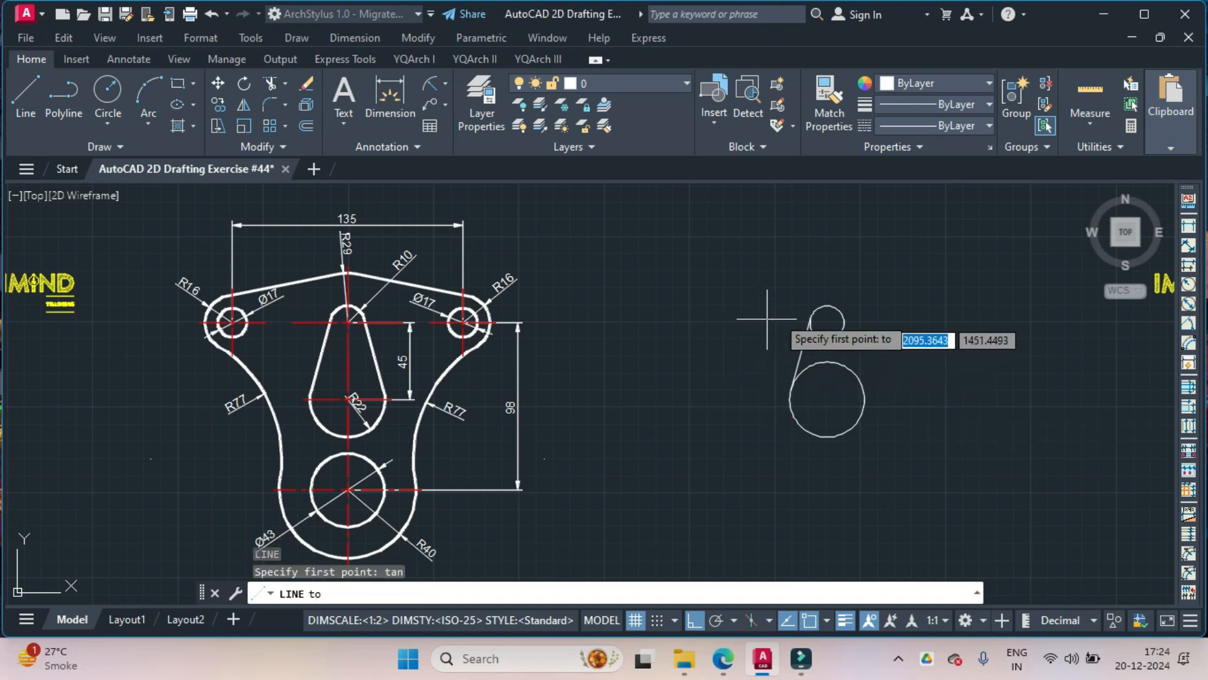
pyautogui.click(844, 323)
pyautogui.write('tan')
pyautogui.press('Return')
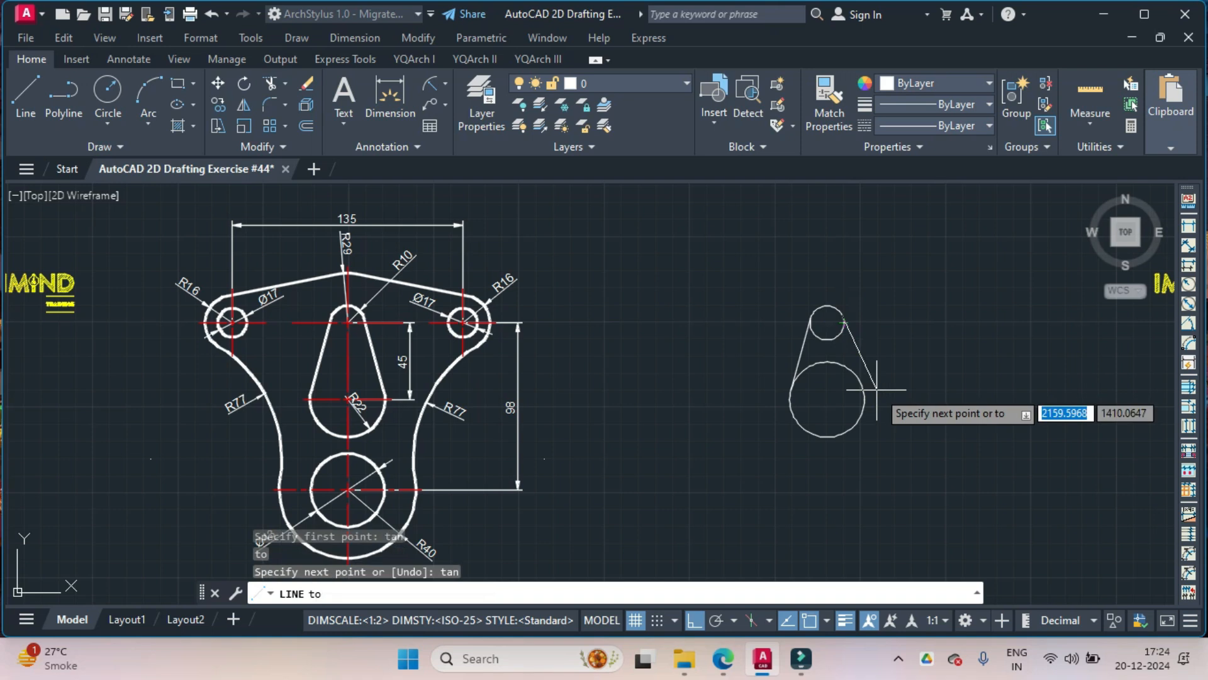
pyautogui.click(863, 388)
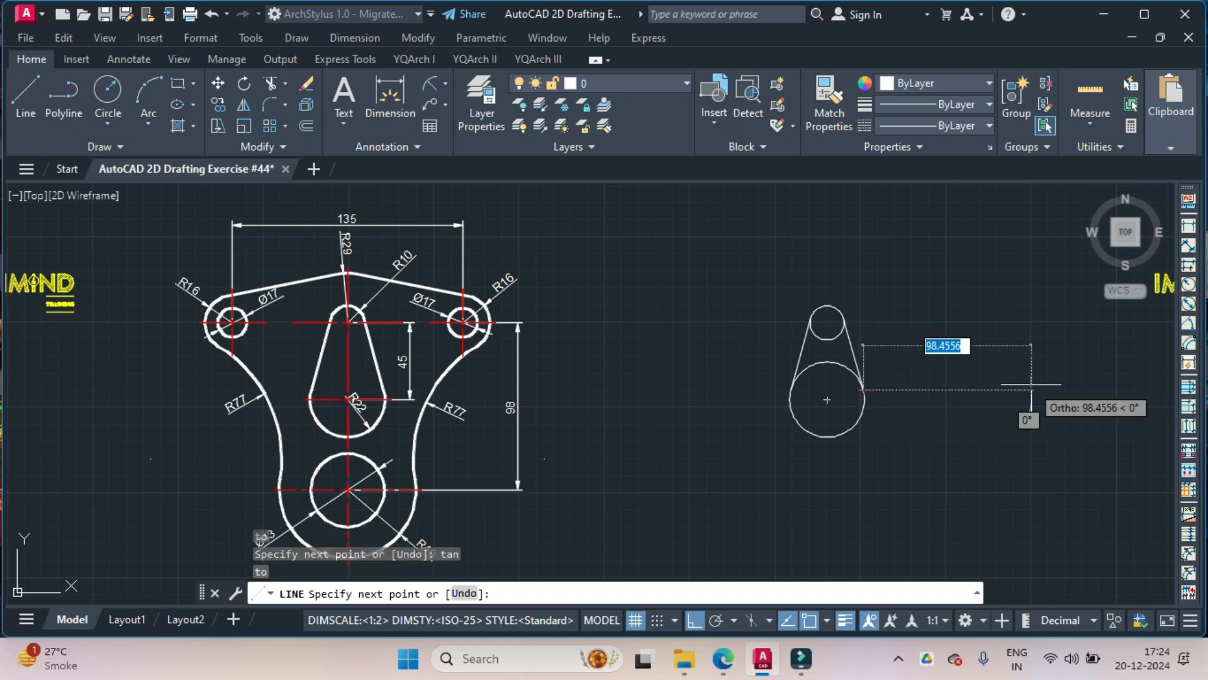
pyautogui.press('Return')
# Step: Trim the inner arcs of both circles between the tangent lines to leave a closed teardrop outline
pyautogui.write('trim')
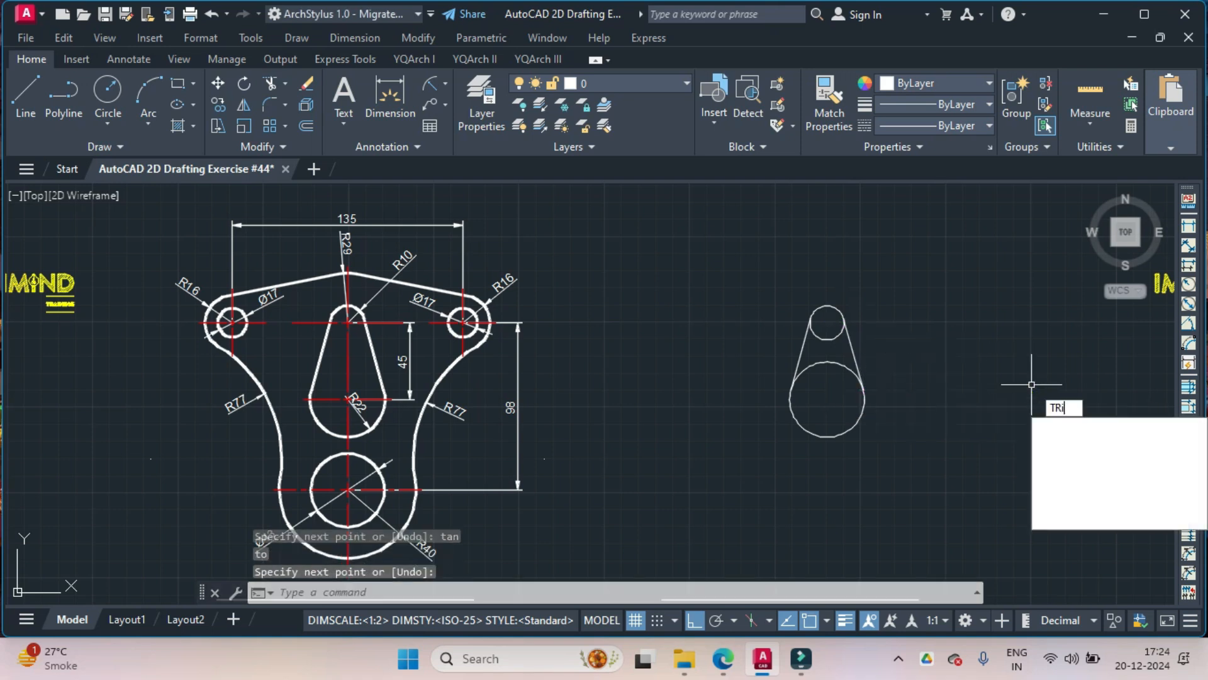
pyautogui.press('Return')
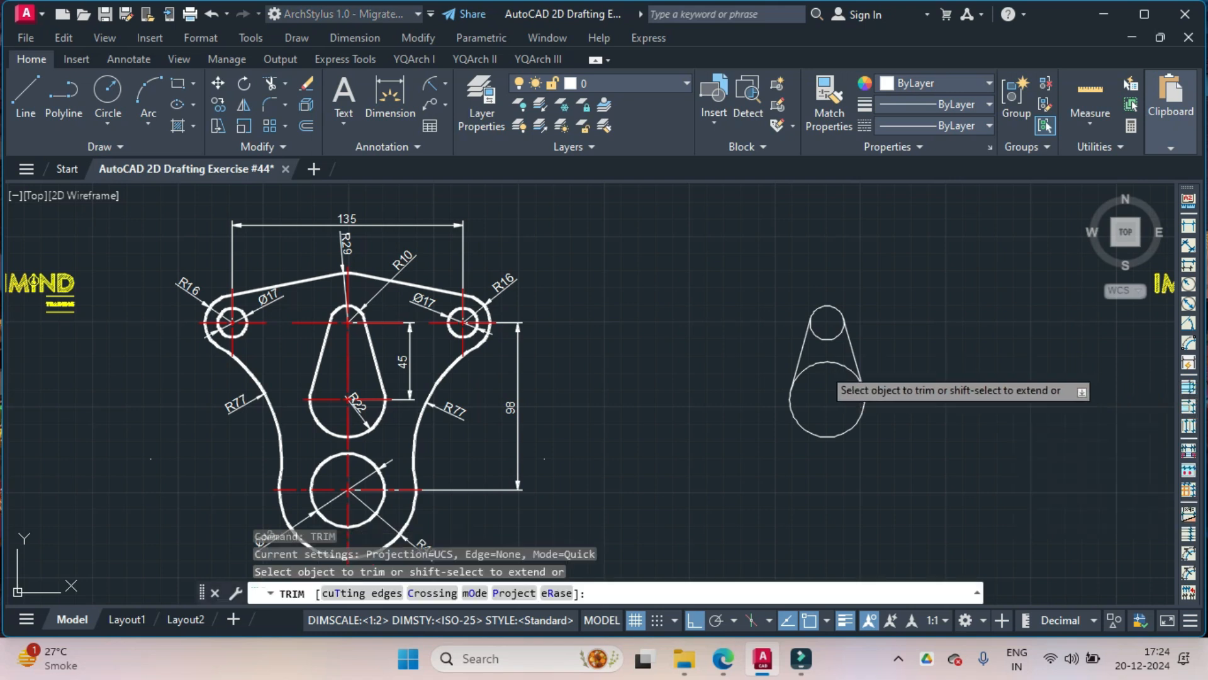
pyautogui.click(828, 356)
pyautogui.click(830, 340)
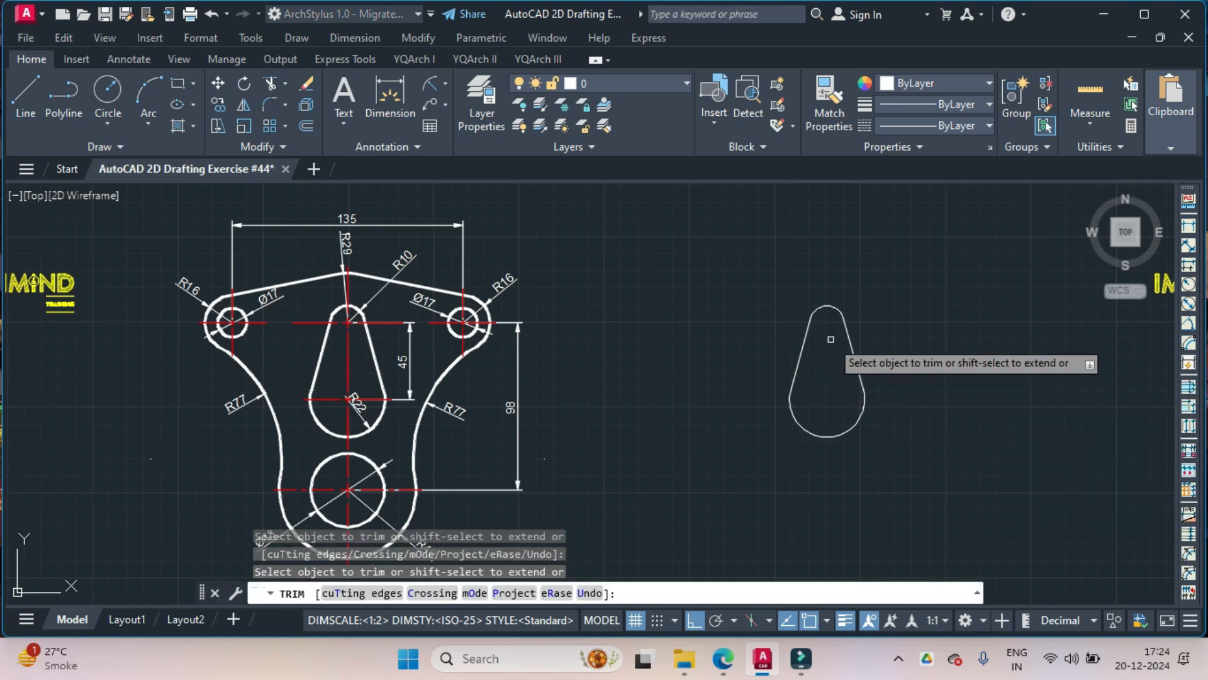
pyautogui.press('Return')
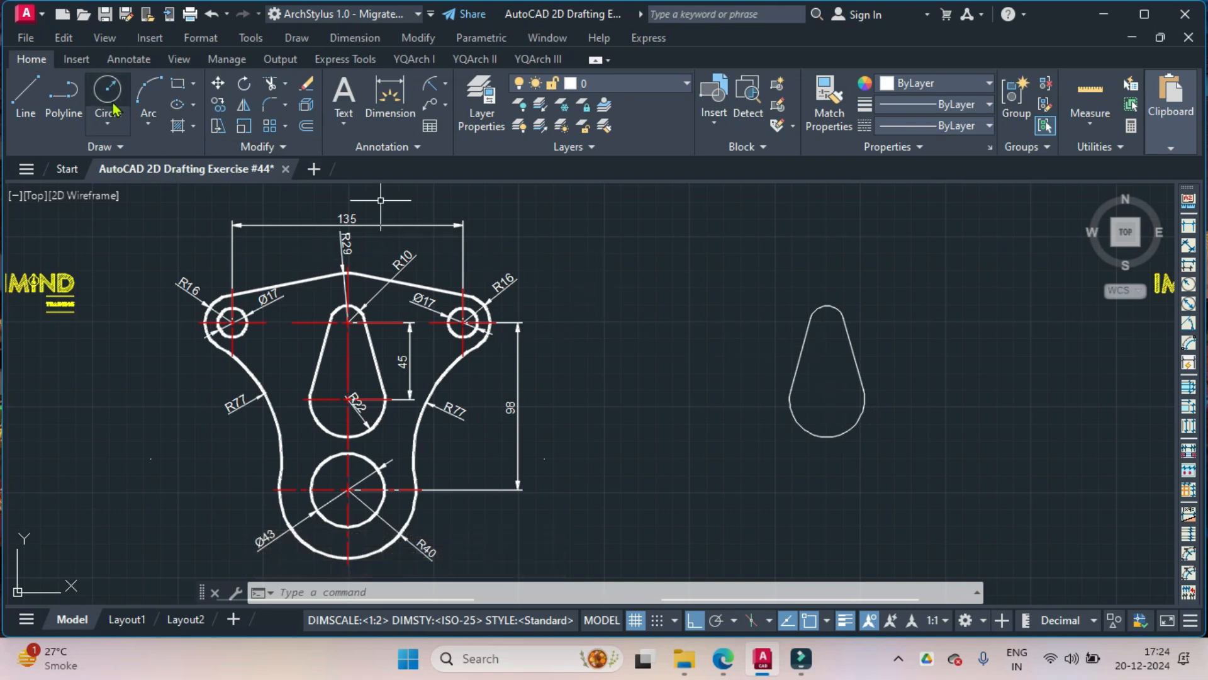
# Step: Draw a vertical line 98 units straight down from the centre of the teardrop's upper arc
pyautogui.click(25, 103)
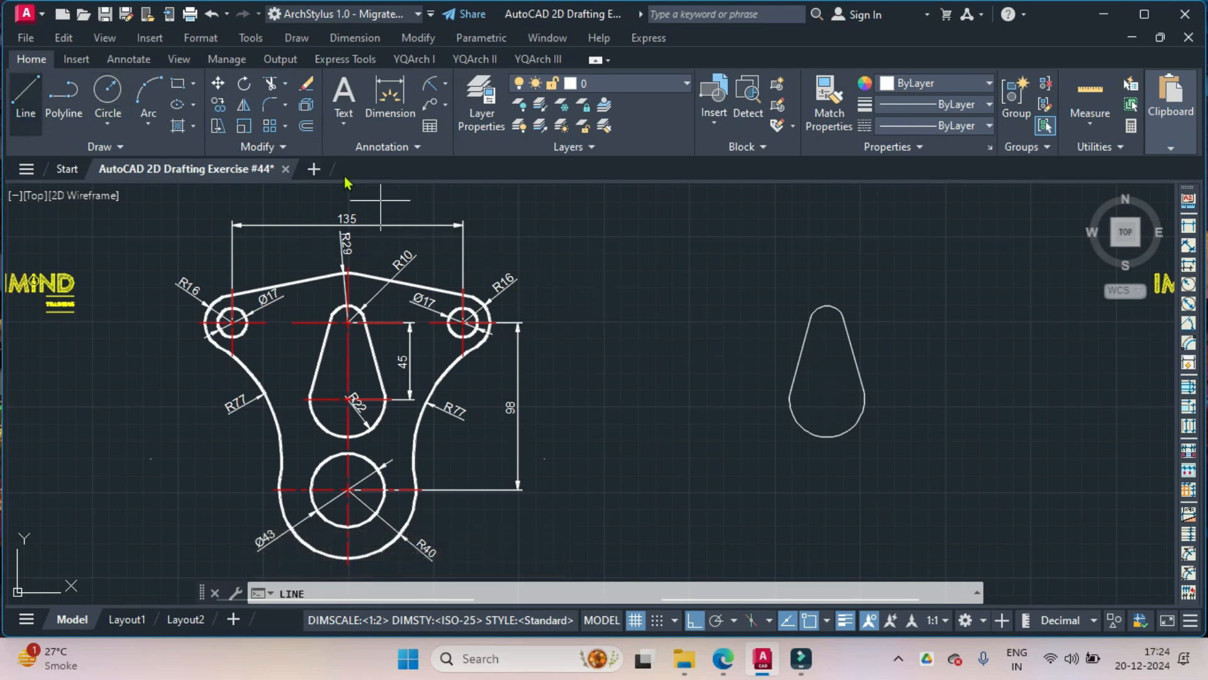
pyautogui.click(827, 323)
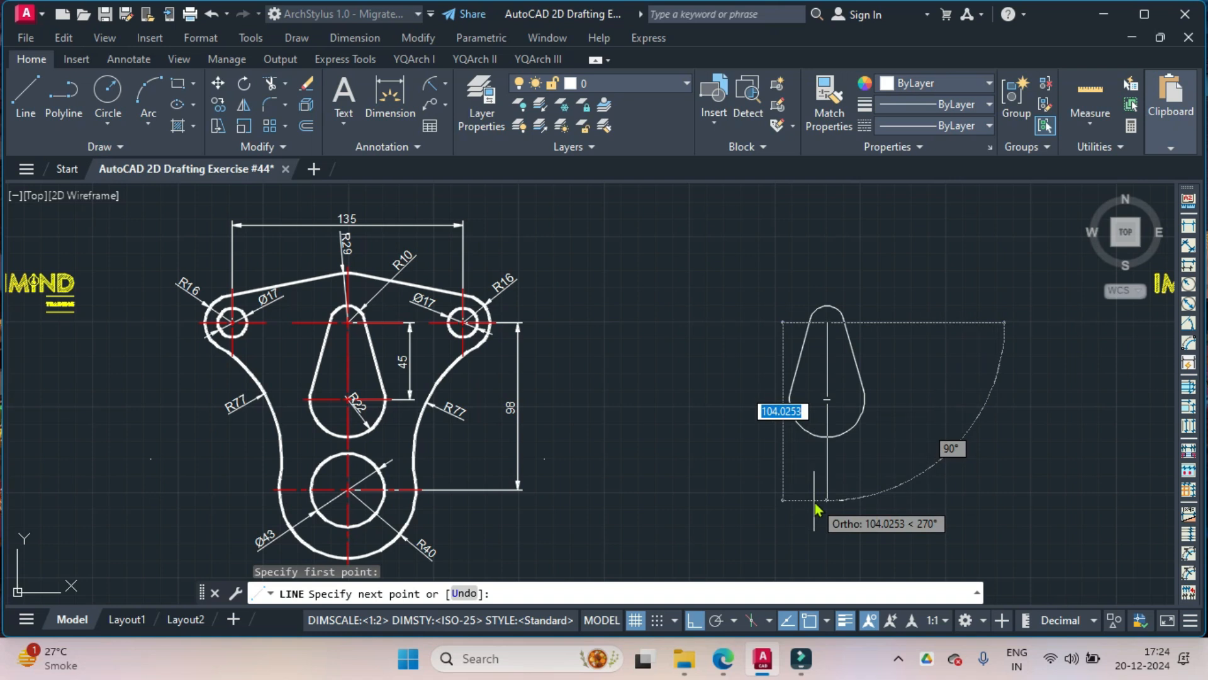
pyautogui.write('98')
pyautogui.press('Return')
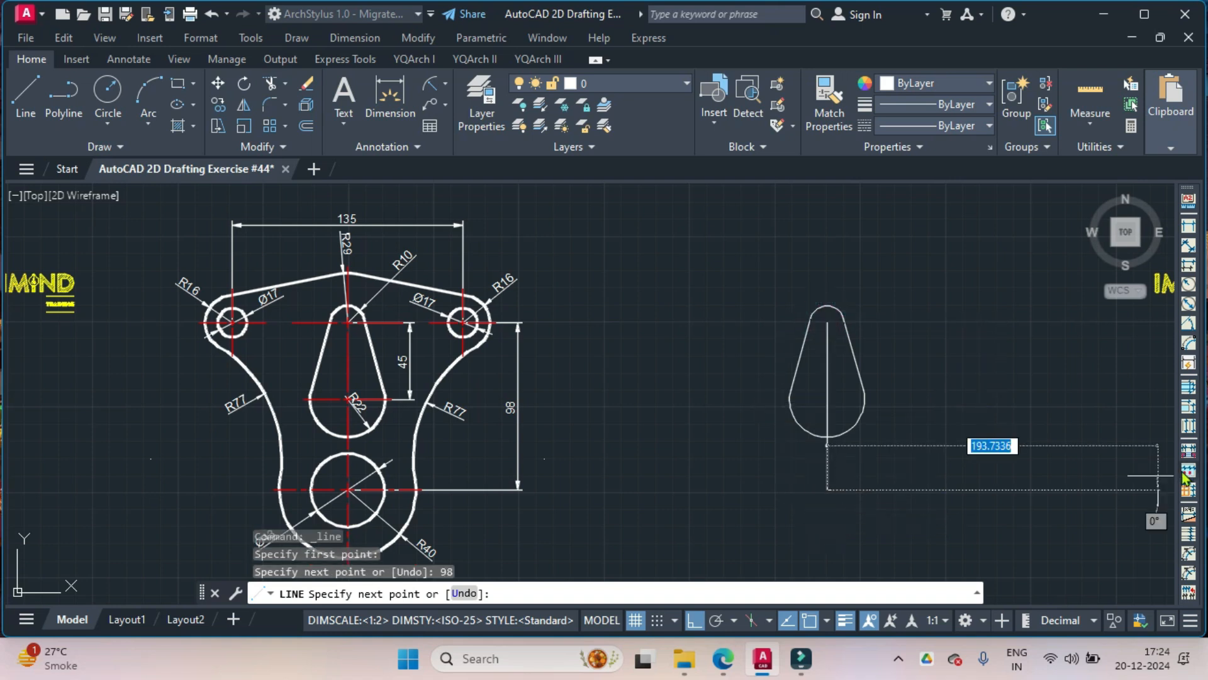
pyautogui.press('Return')
# Step: Draw a circle of diameter 43 centred on the lower end of the vertical line
pyautogui.moveTo(888, 469); pyautogui.dragTo(876, 410, button='middle')
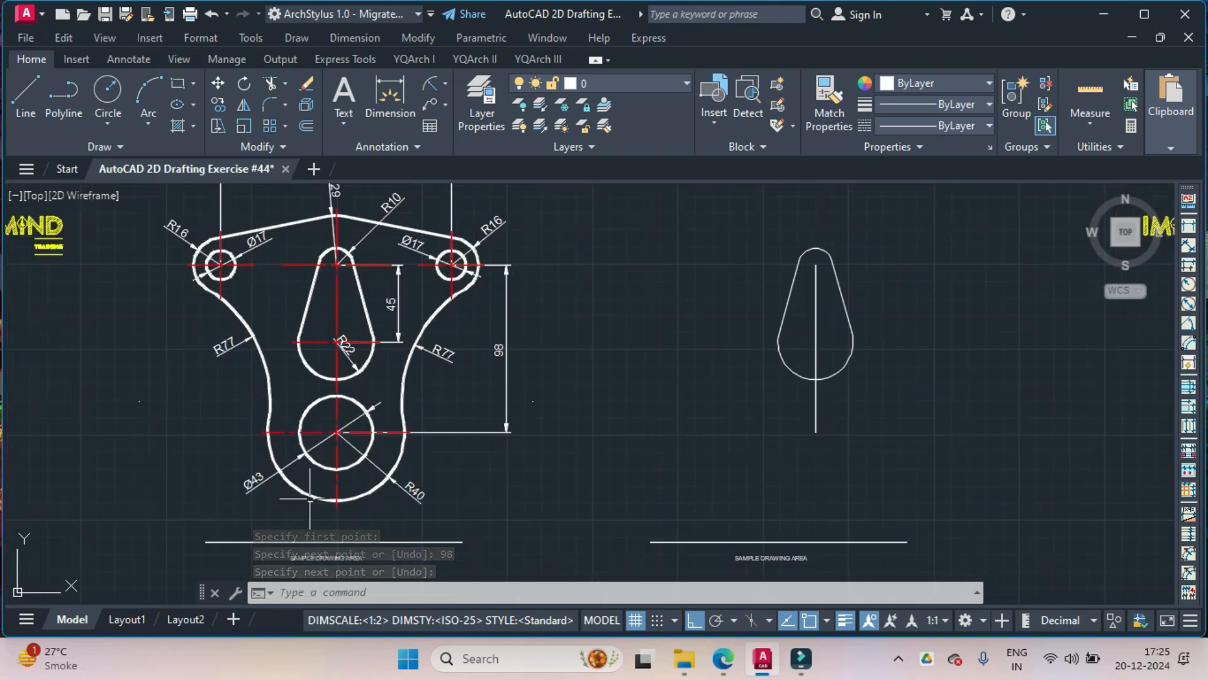
pyautogui.click(108, 129)
pyautogui.click(113, 156)
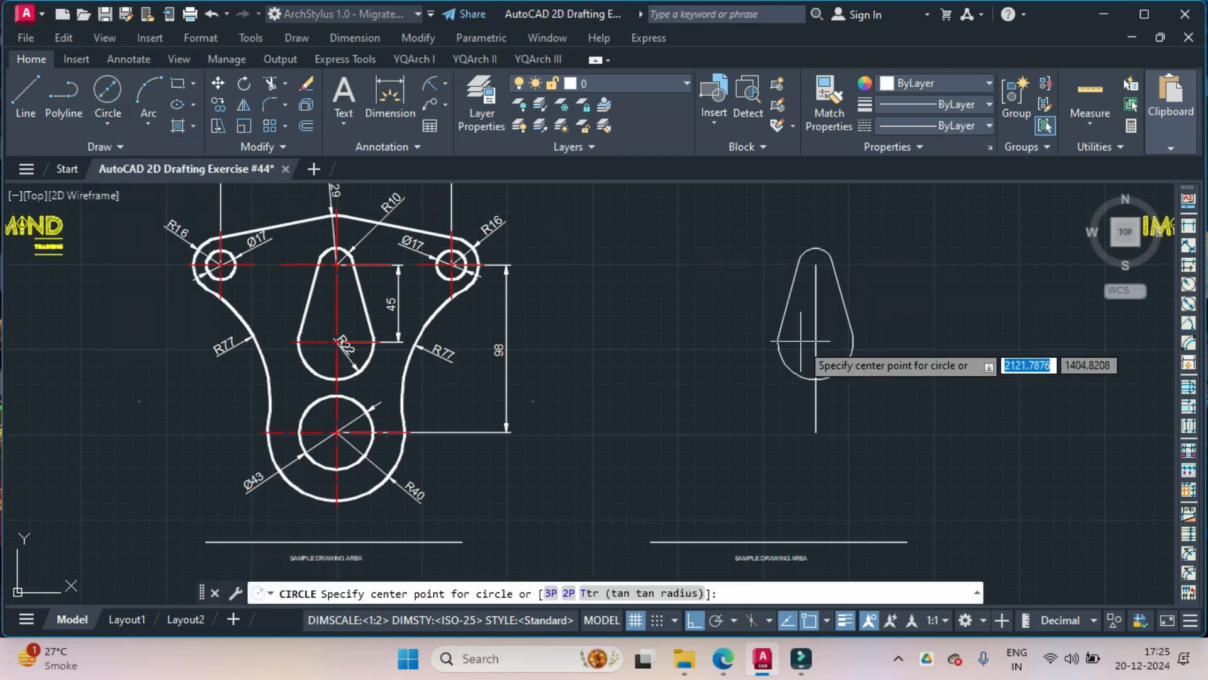
pyautogui.click(816, 432)
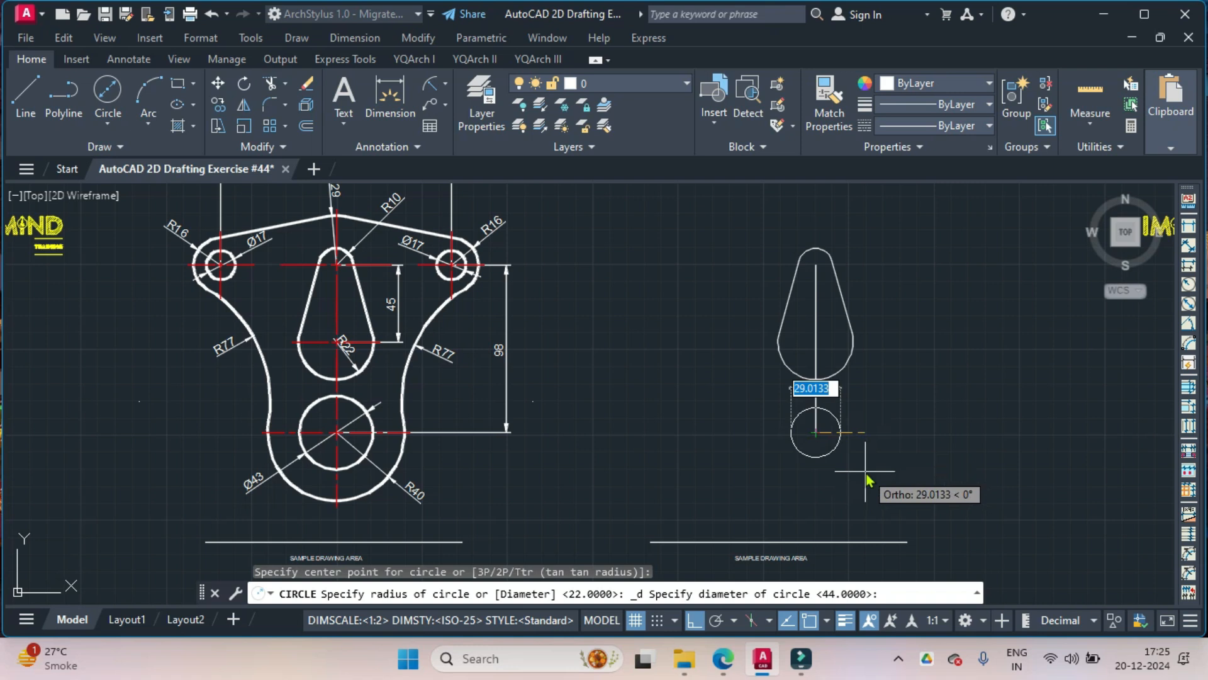
pyautogui.write('43')
pyautogui.press('Return')
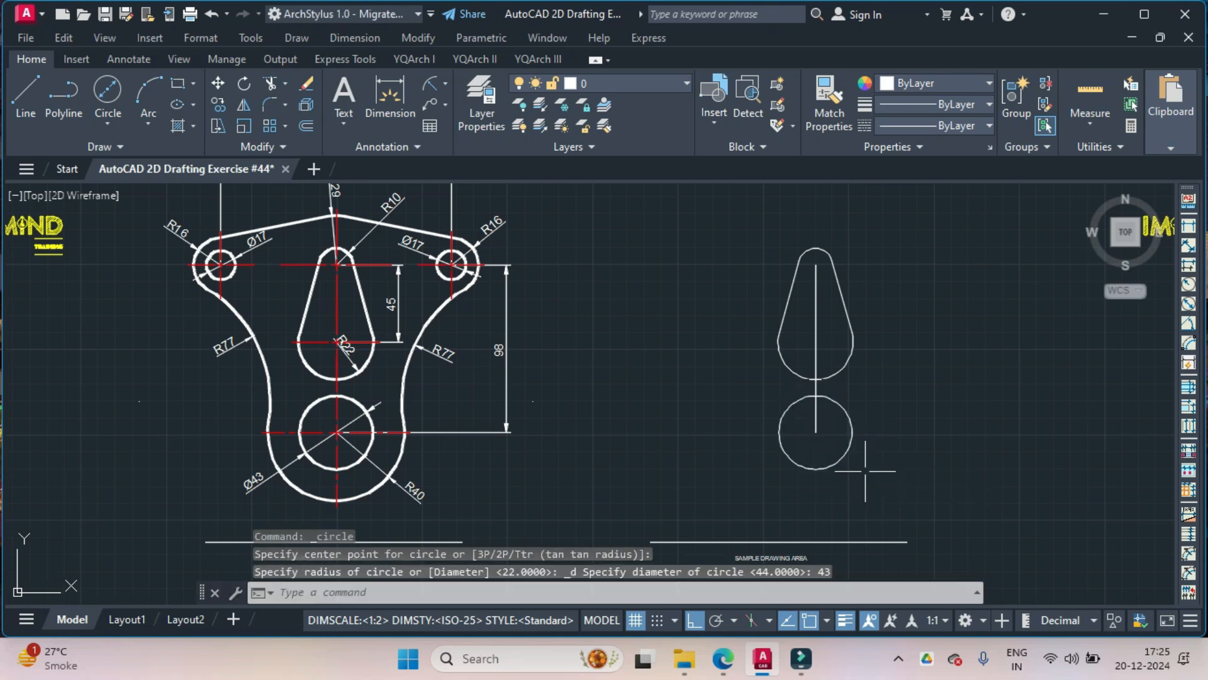
# Step: Draw a concentric circle of radius 40 around the diameter 43 circle
pyautogui.click(108, 124)
pyautogui.press('Return')
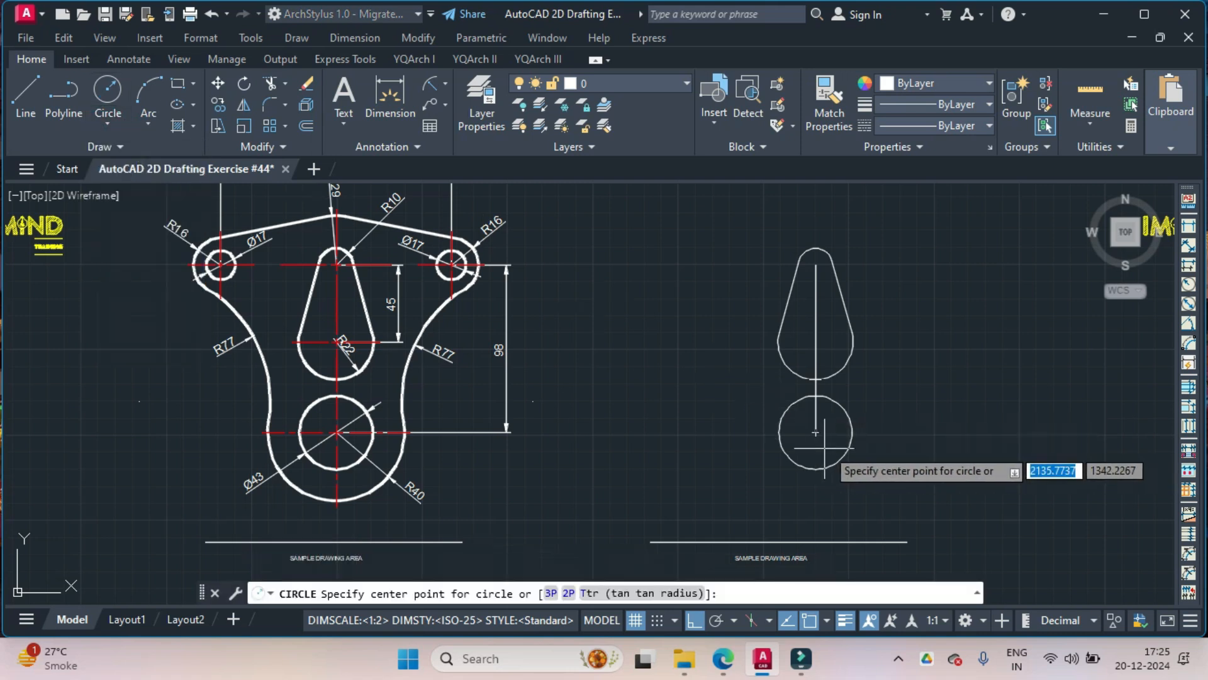
pyautogui.click(816, 432)
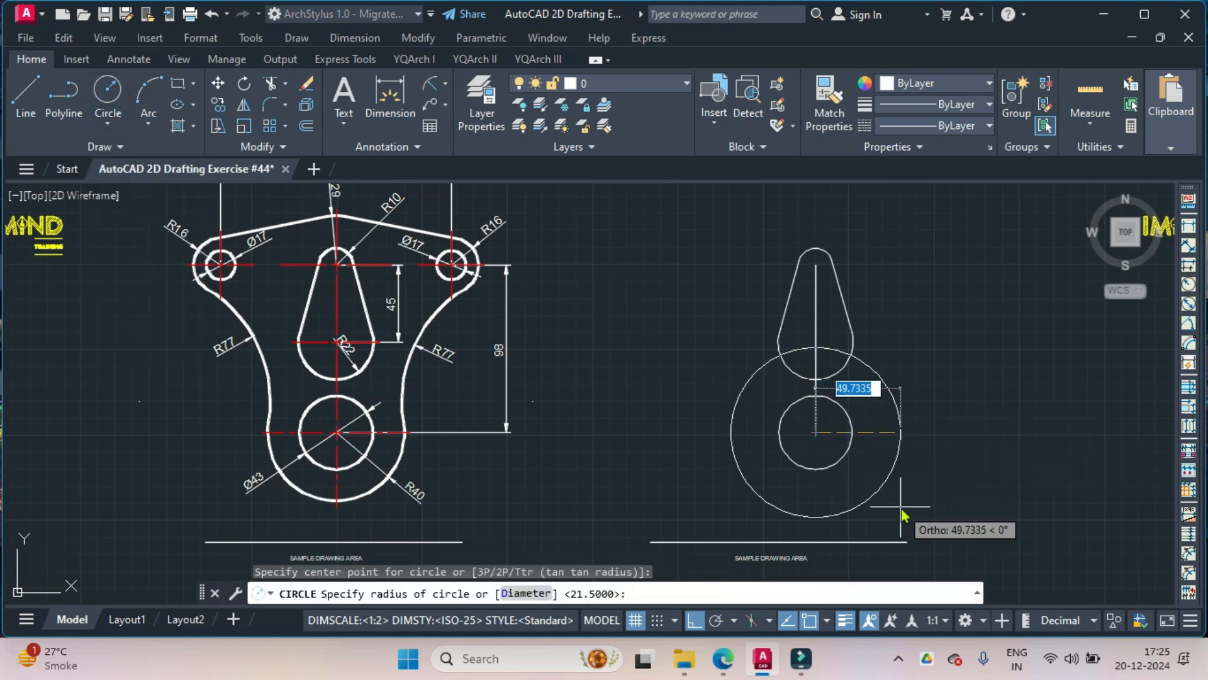
pyautogui.write('40')
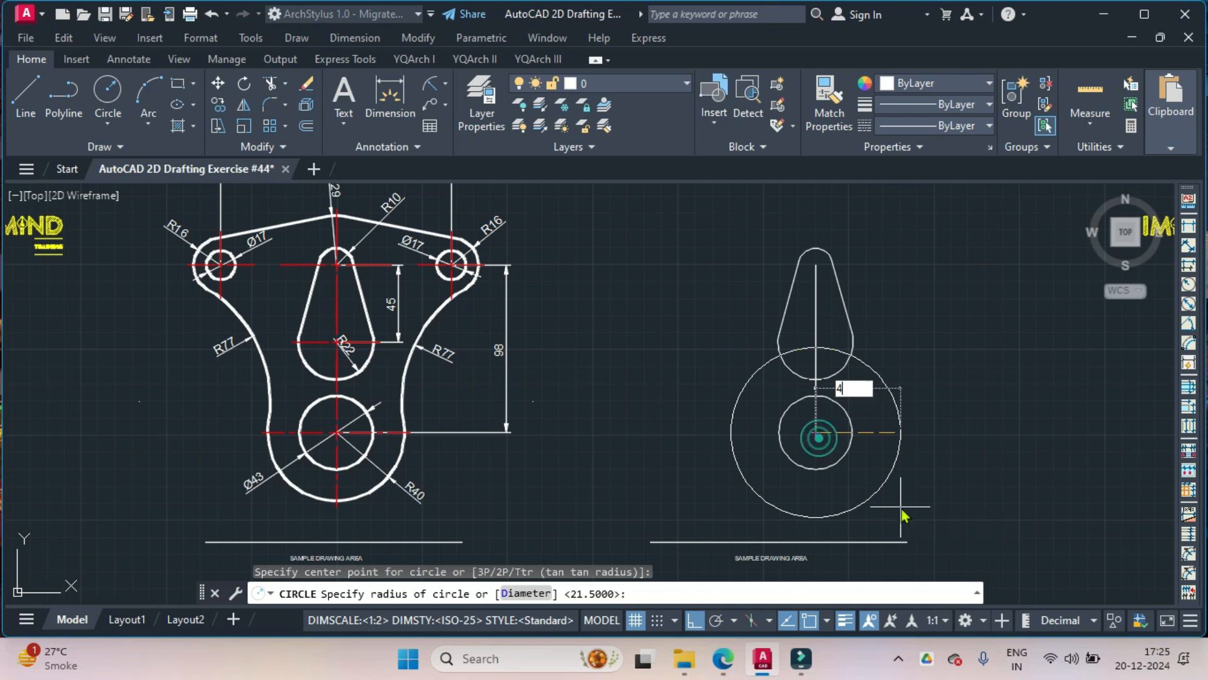
pyautogui.press('Return')
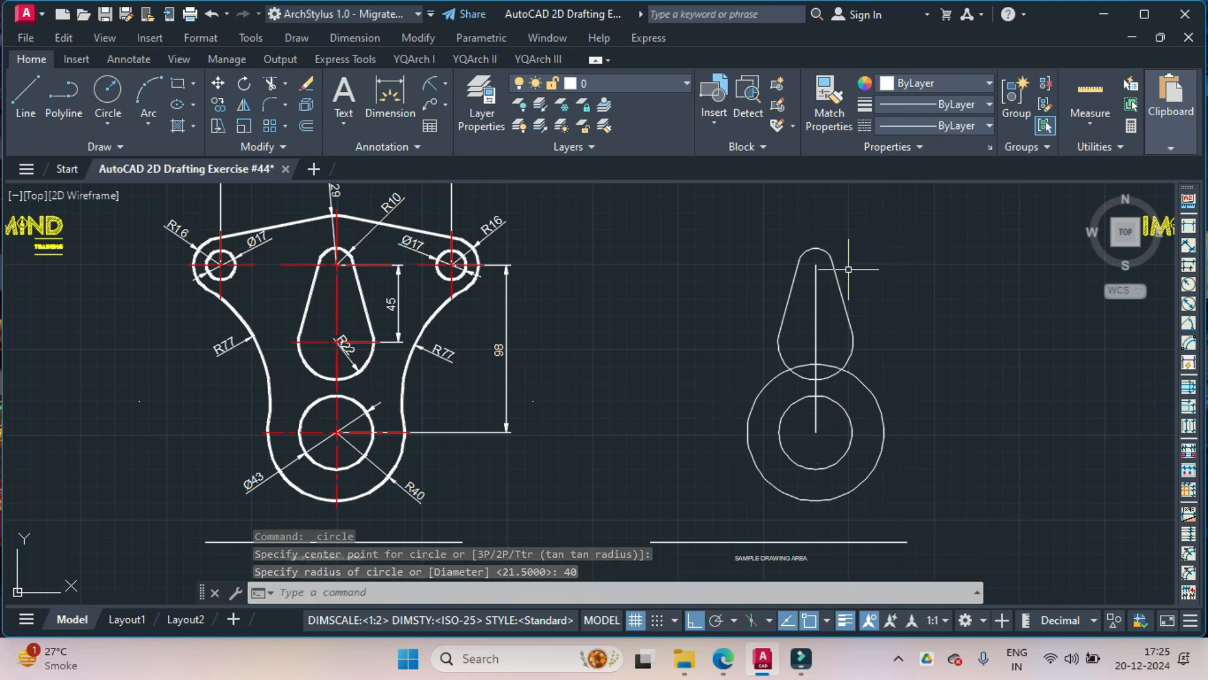
# Step: Draw a horizontal line 135/2 units long to the right from the centre of the teardrop's upper arc
pyautogui.write('l')
pyautogui.press('Return')
pyautogui.moveTo(826, 273); pyautogui.dragTo(798, 370, button='middle')
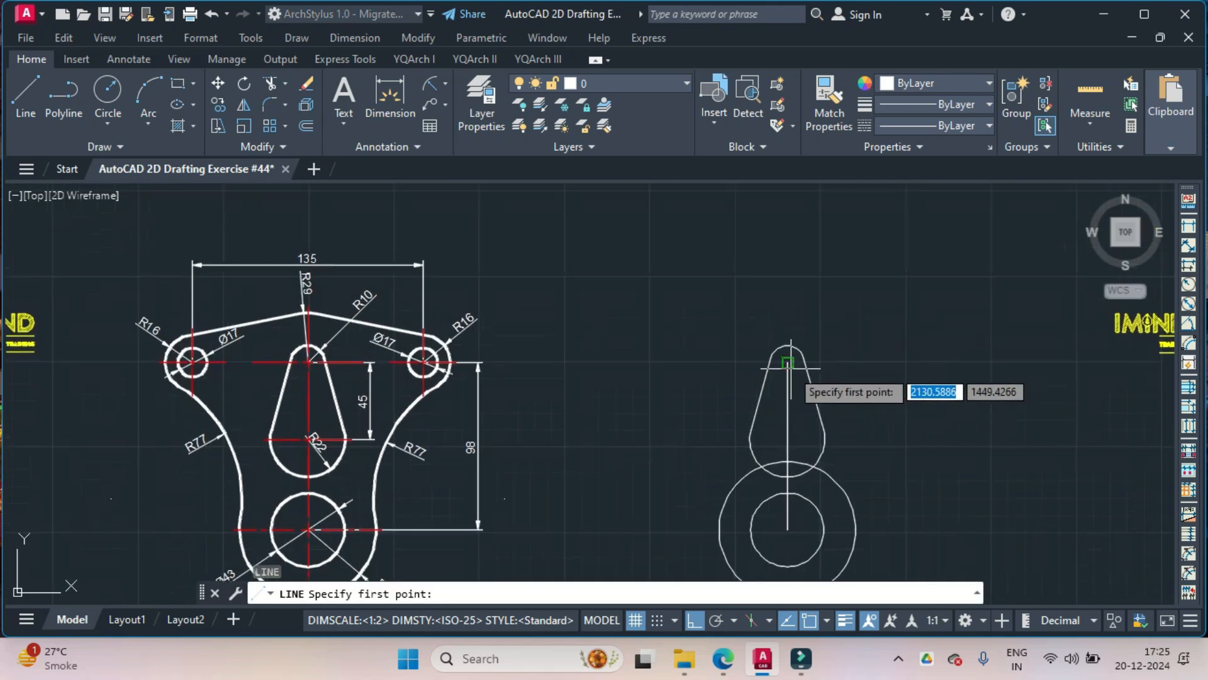
pyautogui.click(787, 362)
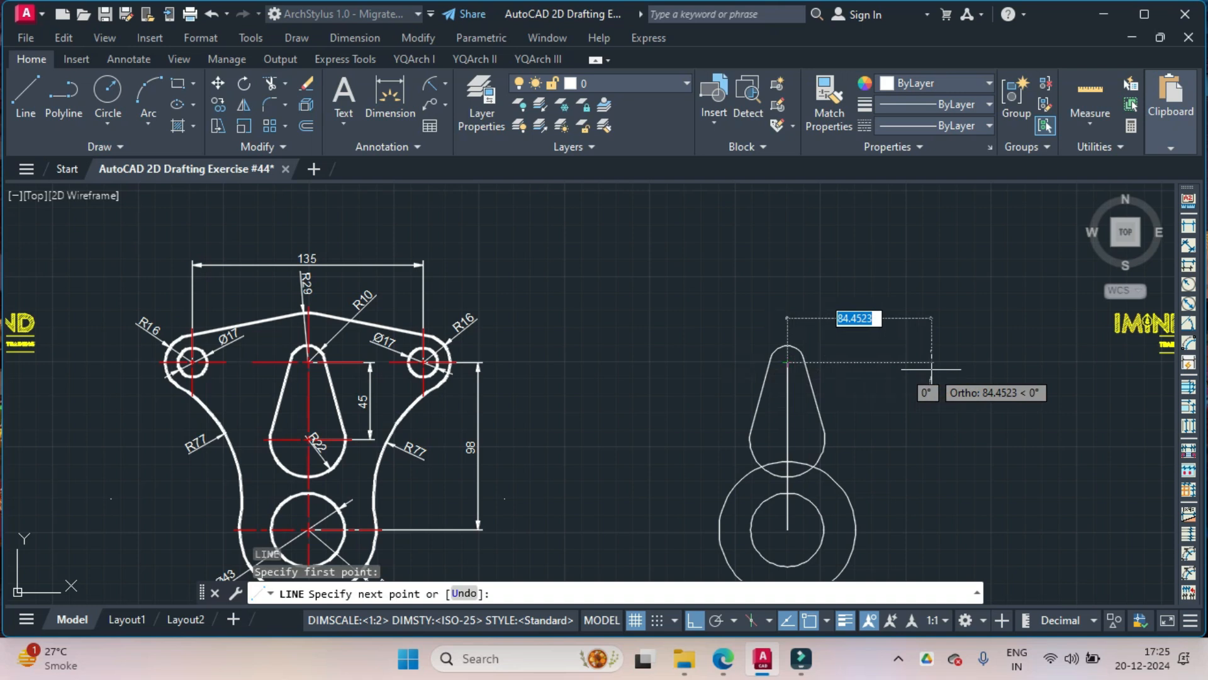
pyautogui.write('13')
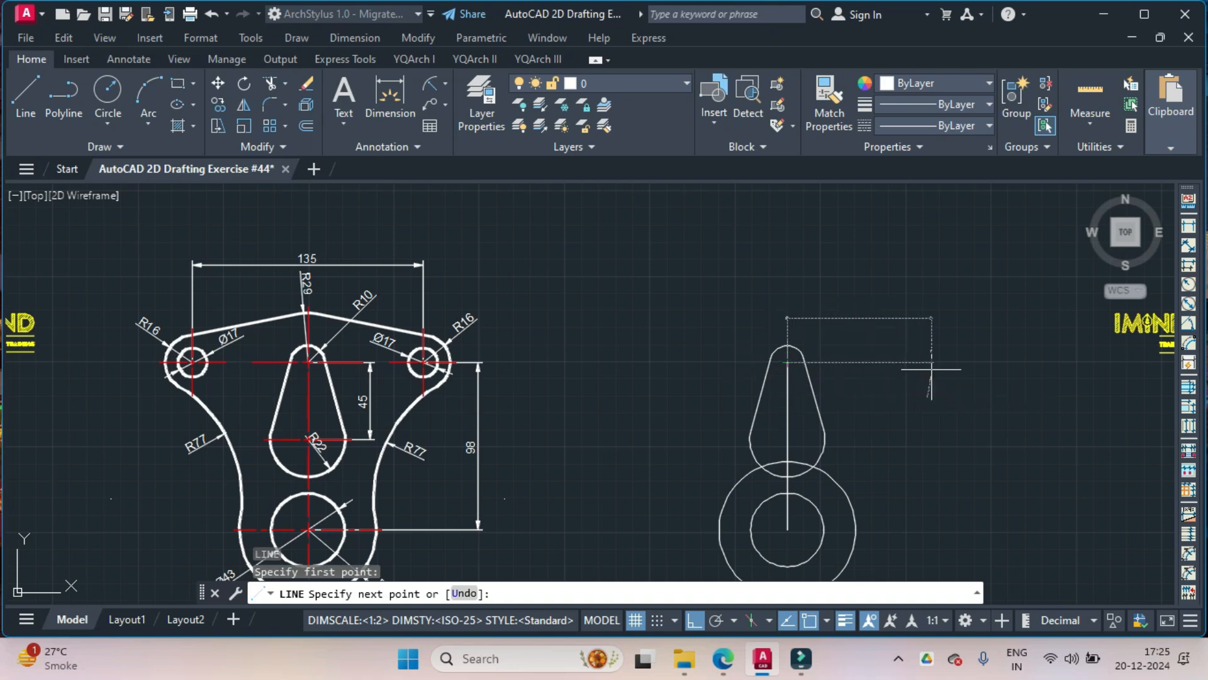
pyautogui.press('Return')
pyautogui.press('Return')
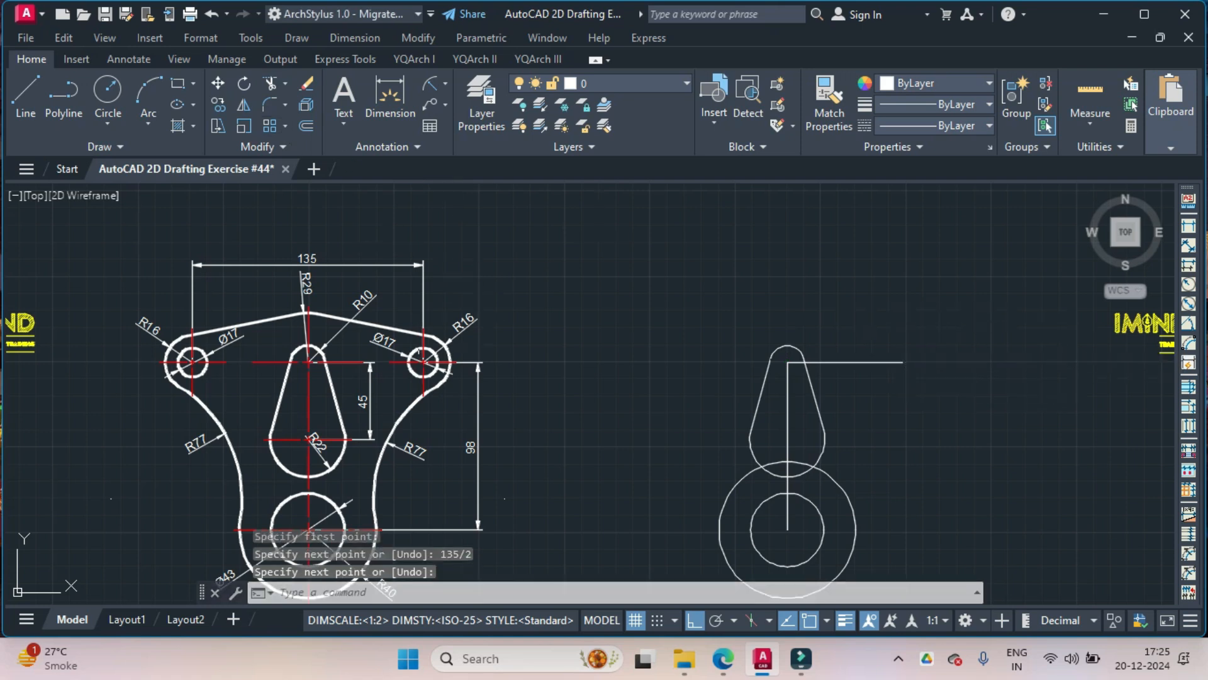
# Step: Draw a circle of diameter 17 centred on the right end of the horizontal line
pyautogui.click(97, 134)
pyautogui.click(135, 188)
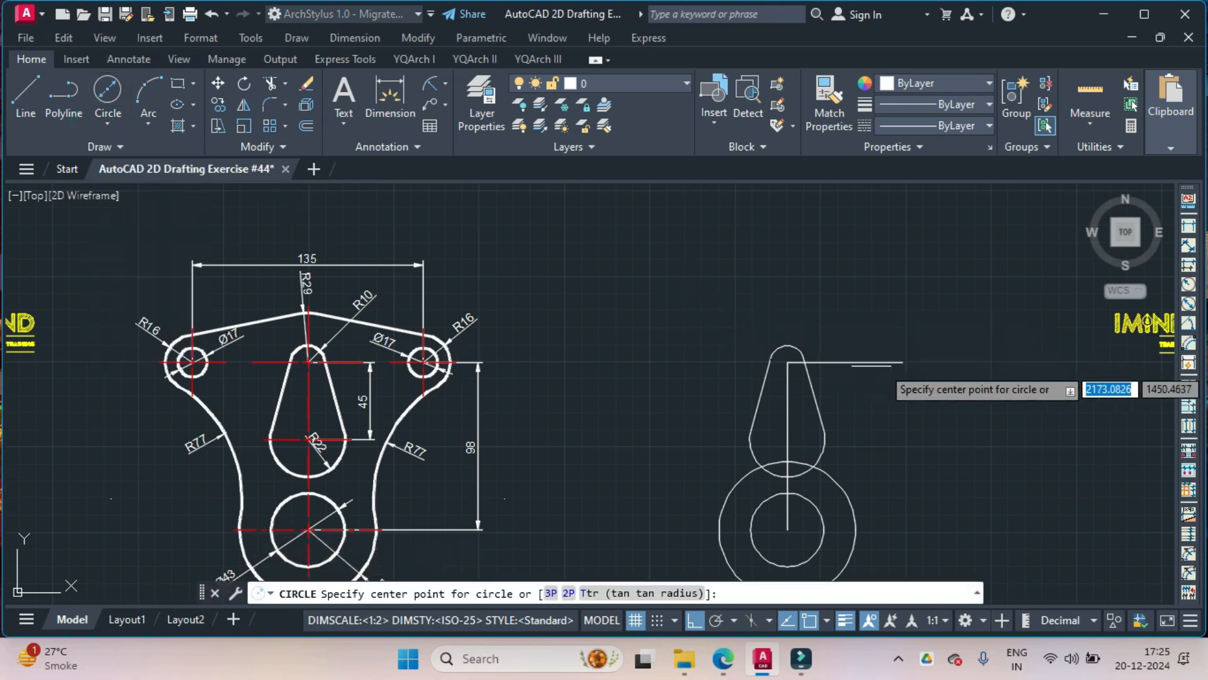
pyautogui.click(904, 362)
pyautogui.write('17')
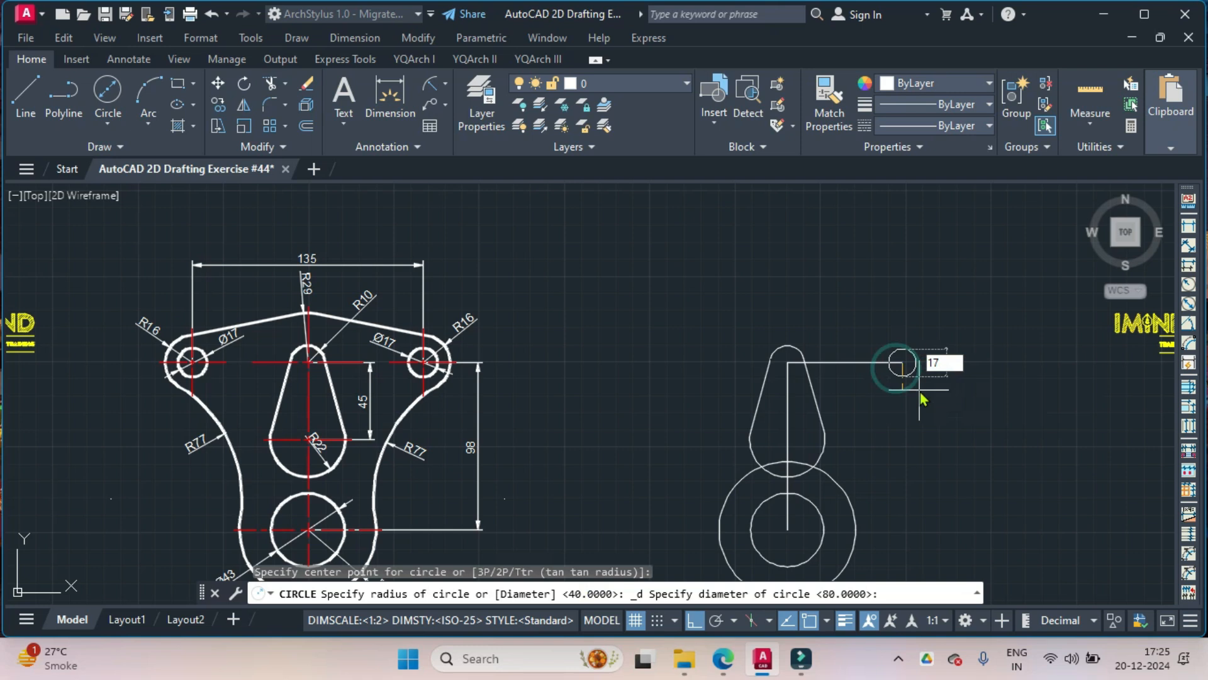
pyautogui.press('Return')
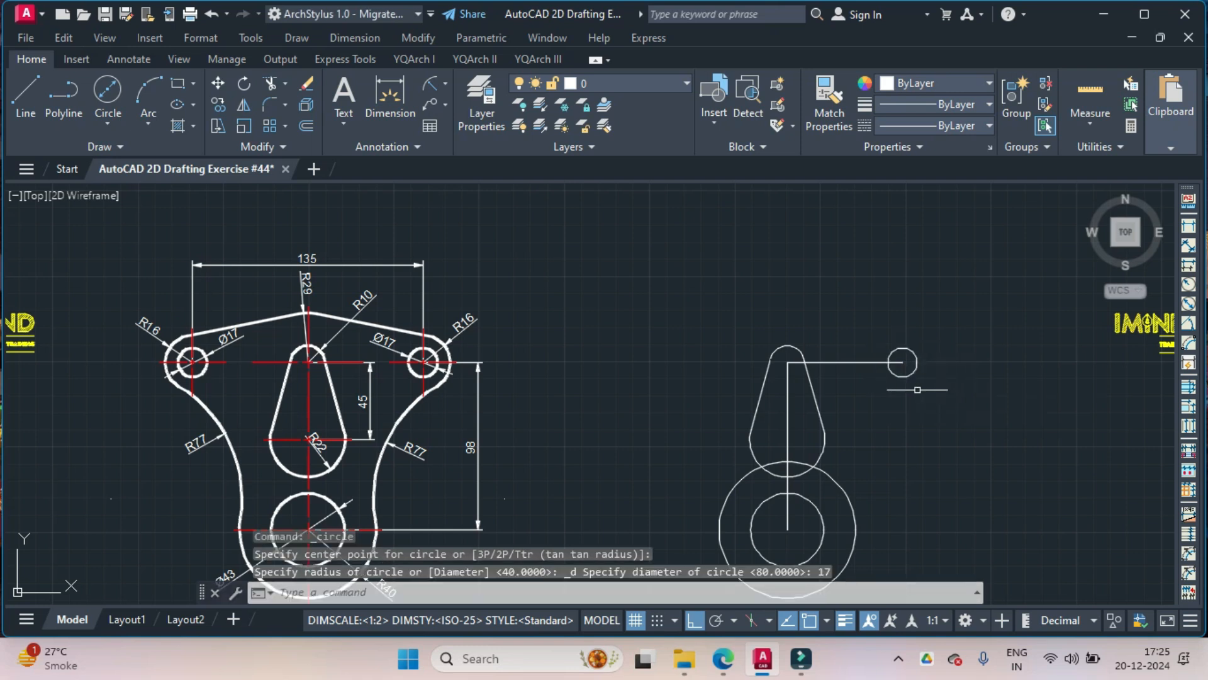
# Step: Draw a concentric circle of radius 16 around the diameter 17 circle
pyautogui.click(108, 124)
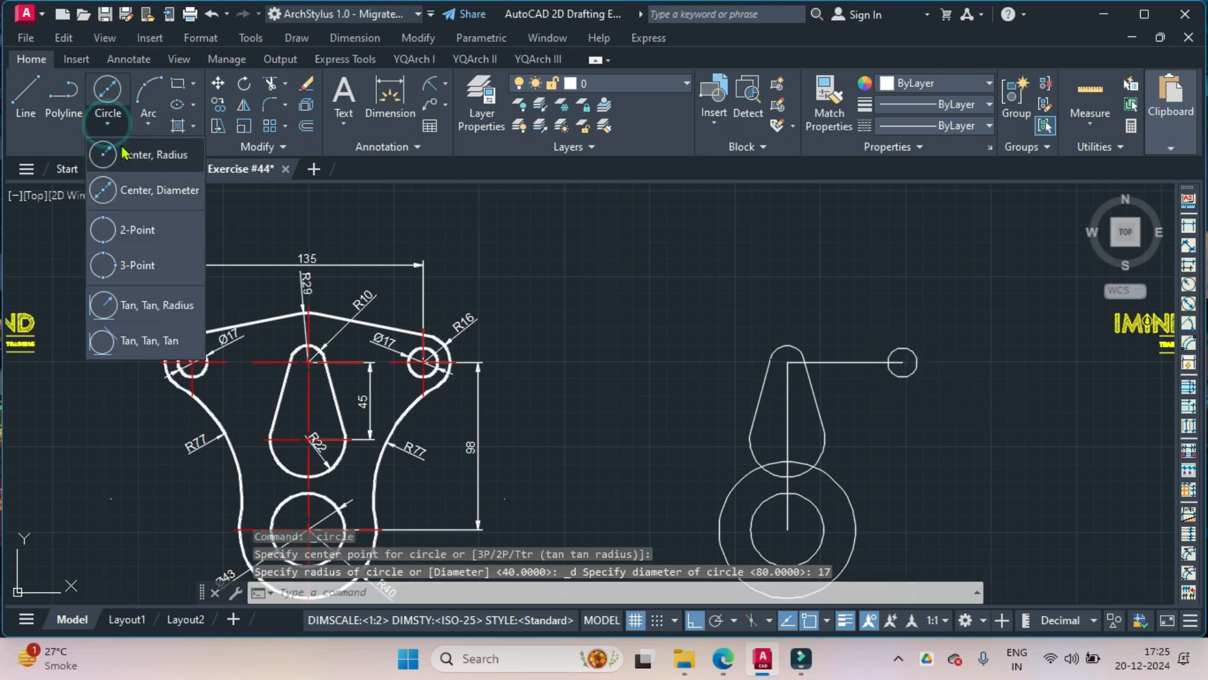
pyautogui.click(135, 189)
pyautogui.click(903, 362)
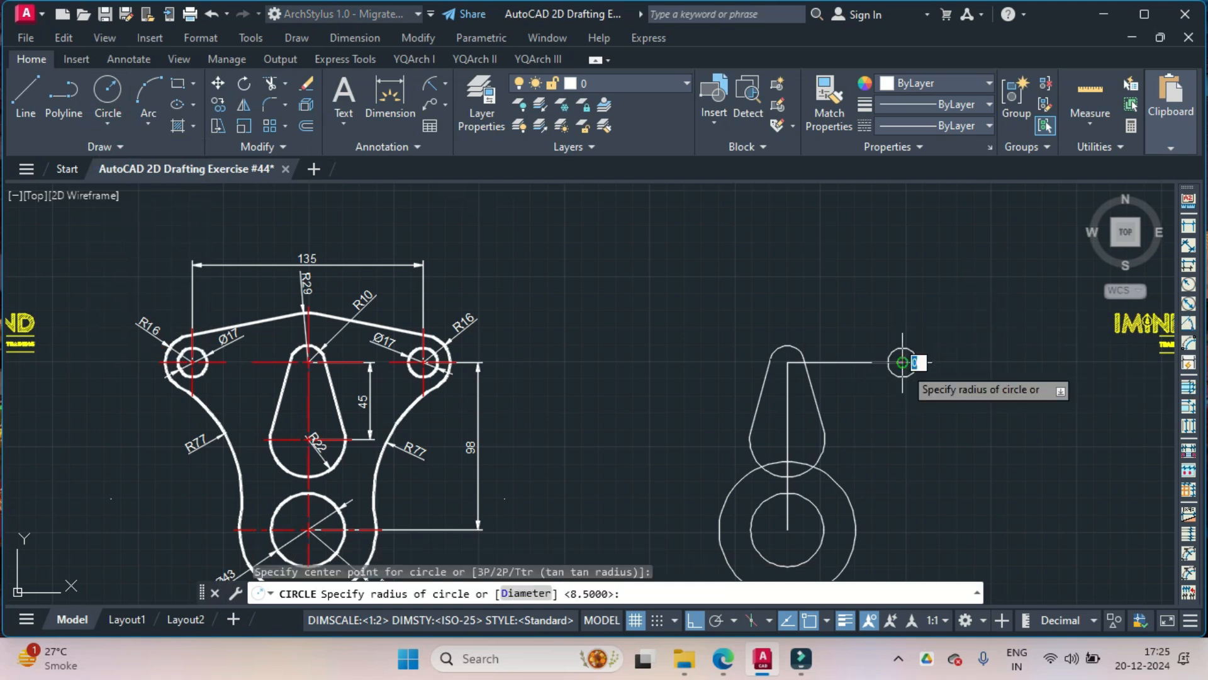
pyautogui.write('16')
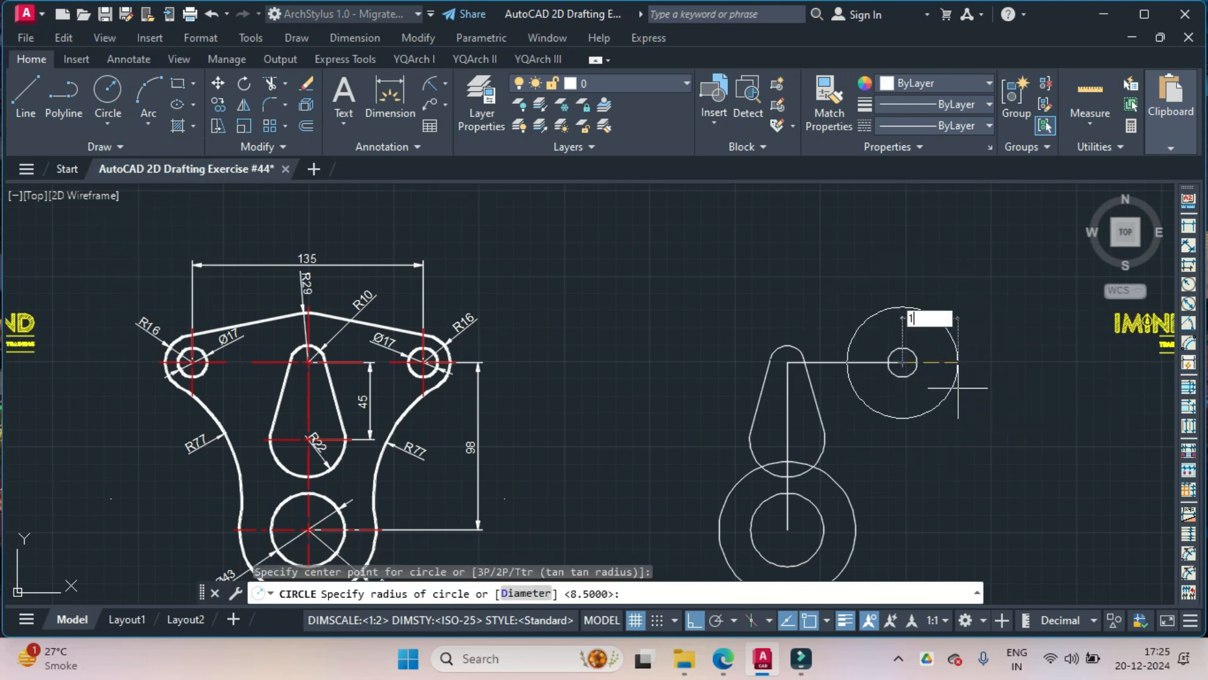
pyautogui.press('Return')
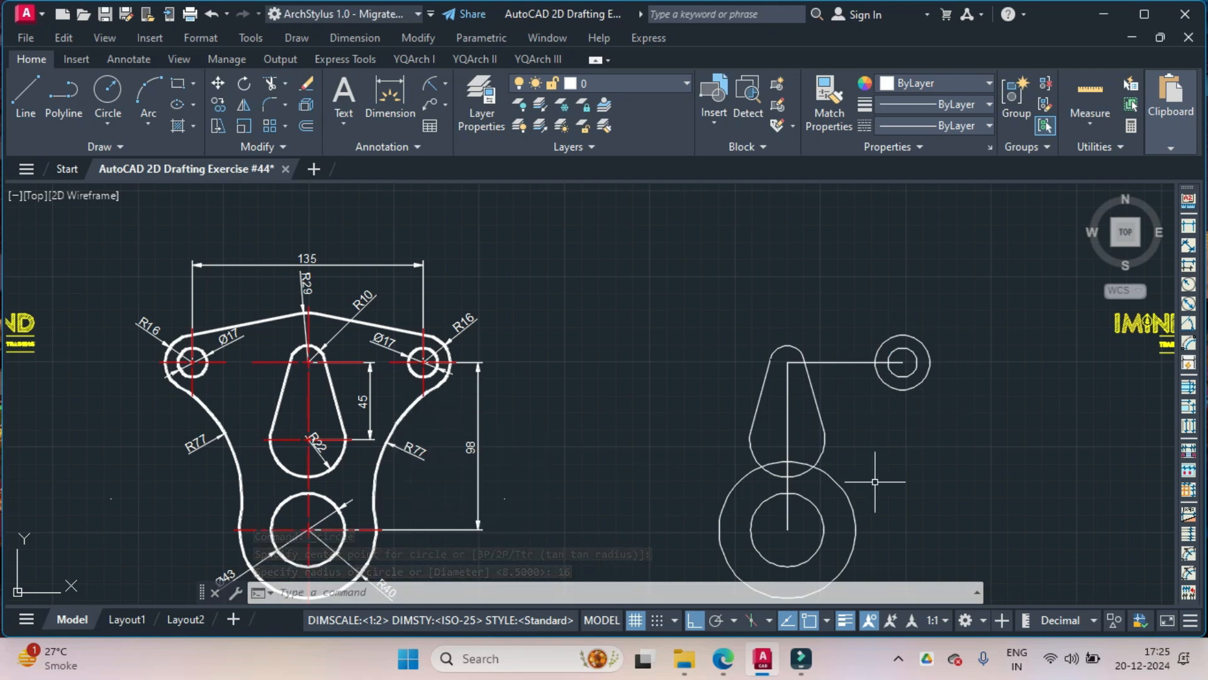
# Step: Fillet the radius 40 circle and the radius 16 circle on their right sides with a radius of 77
pyautogui.write('FILLET')
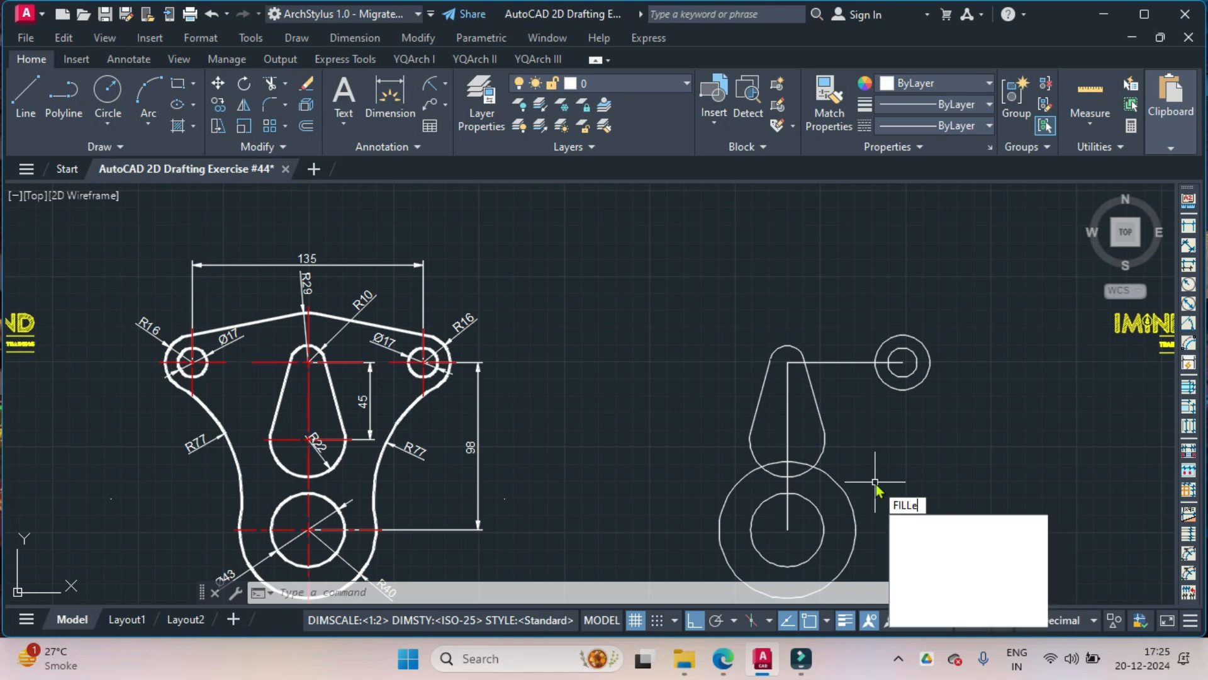
pyautogui.press('Return')
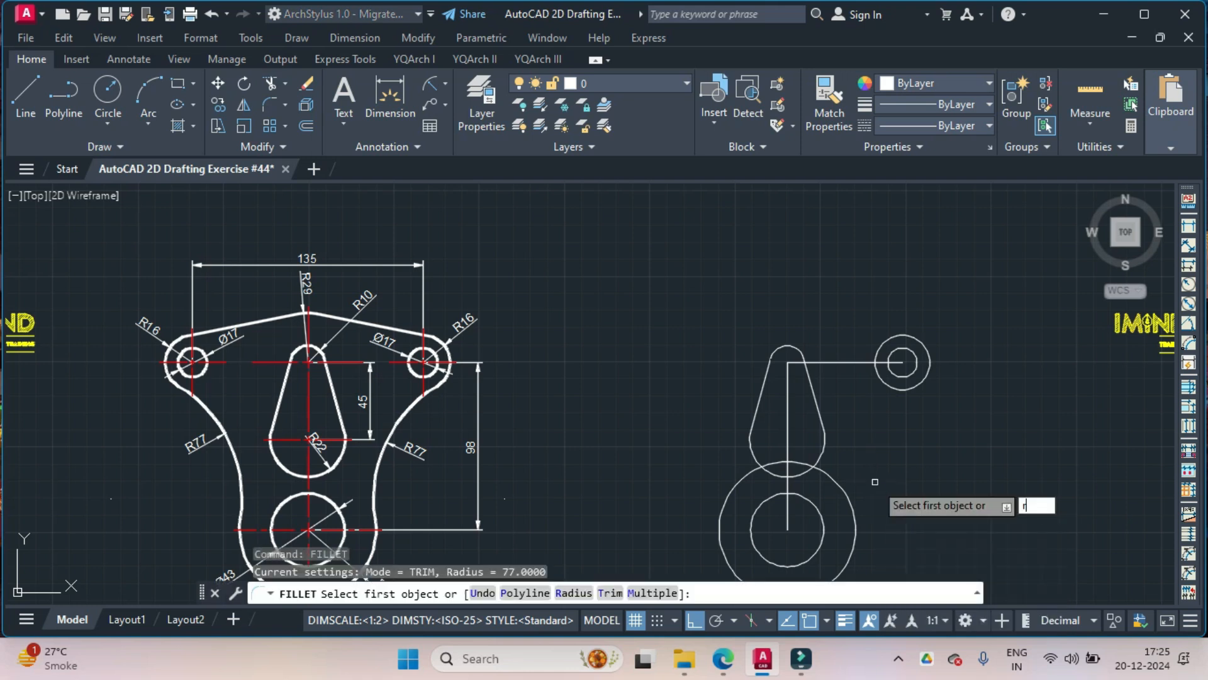
pyautogui.write('r')
pyautogui.press('Return')
pyautogui.press('Return')
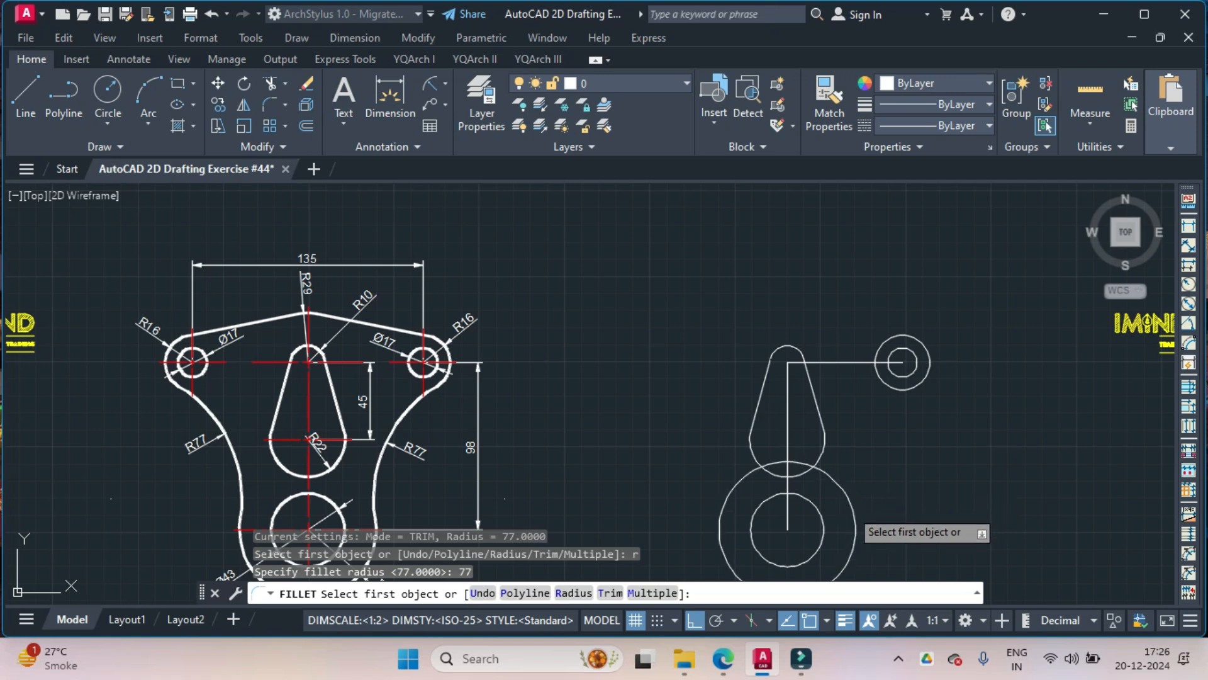
pyautogui.click(850, 508)
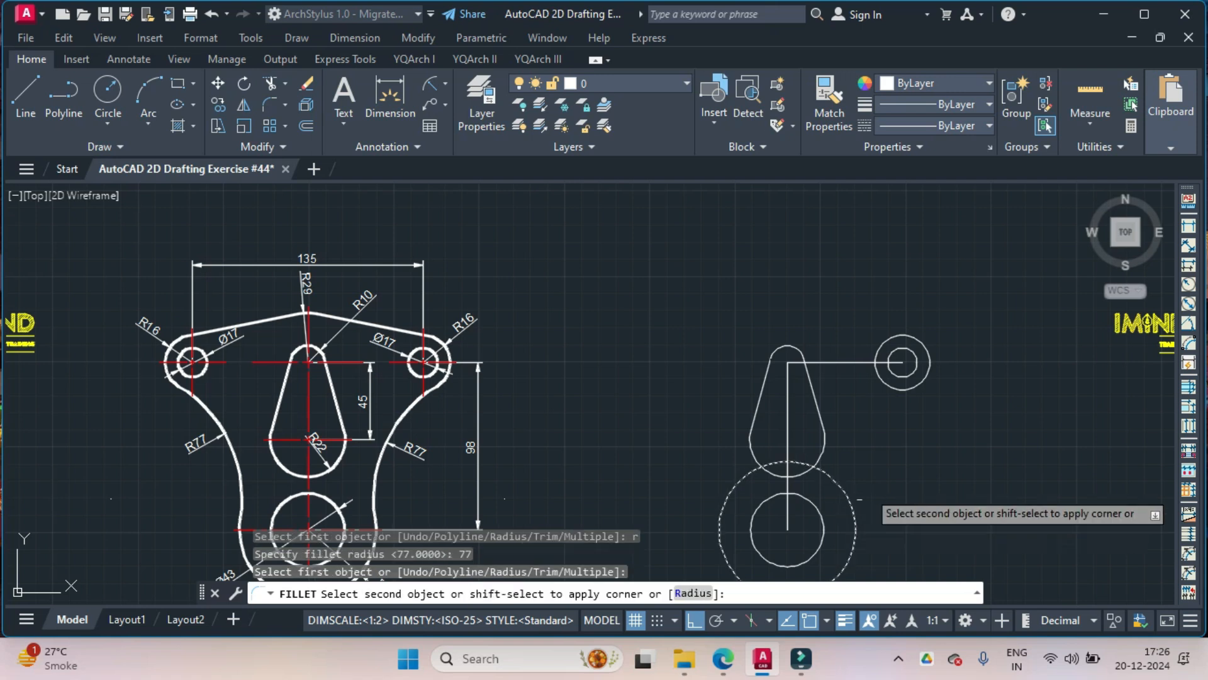
pyautogui.click(911, 384)
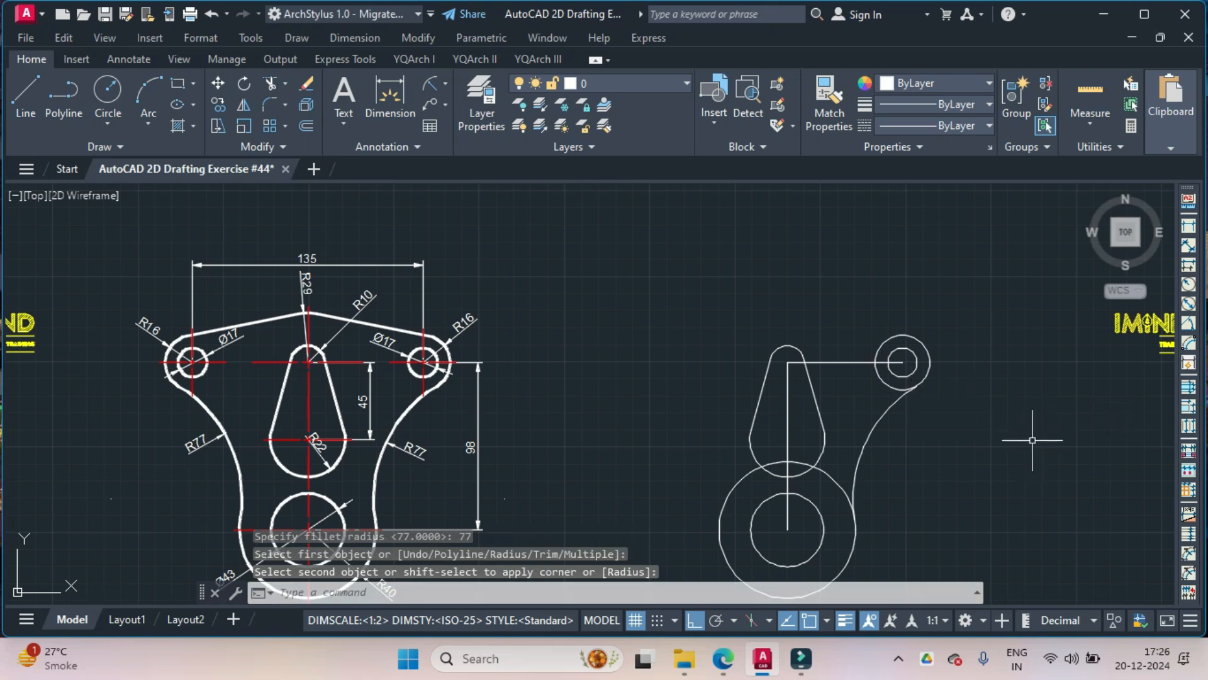
pyautogui.press('Return')
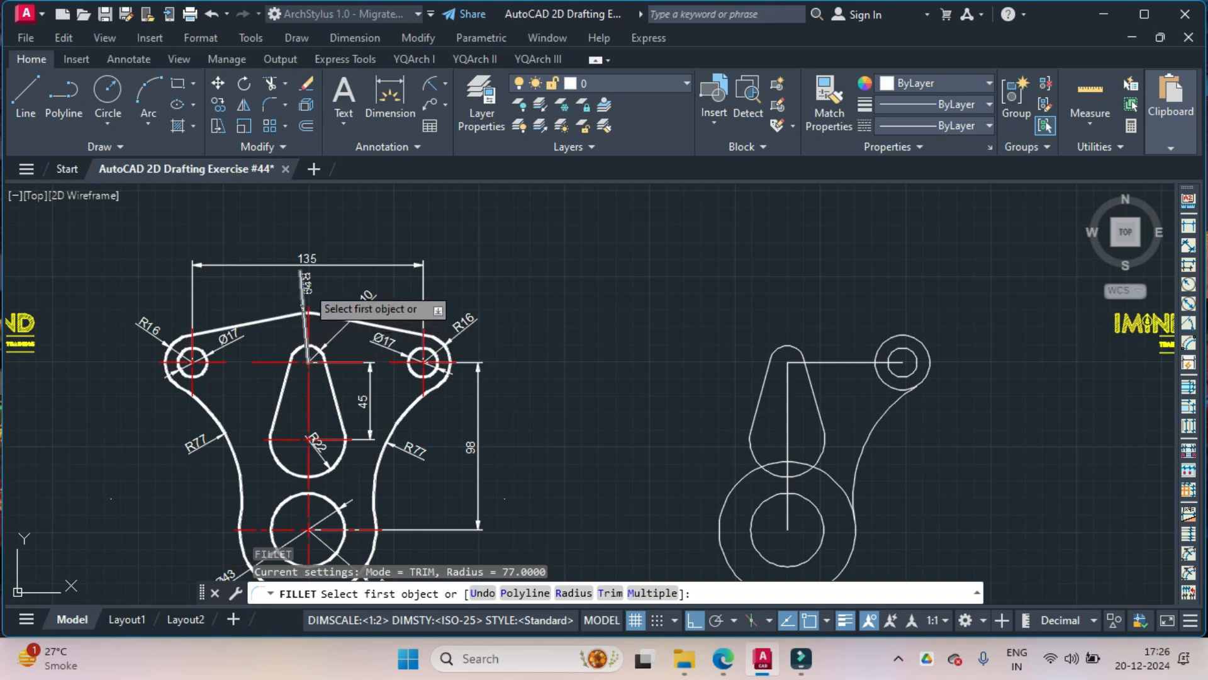
# Step: Draw a circle of radius 29 centred on the teardrop's upper arc centre
pyautogui.click(108, 124)
pyautogui.click(154, 155)
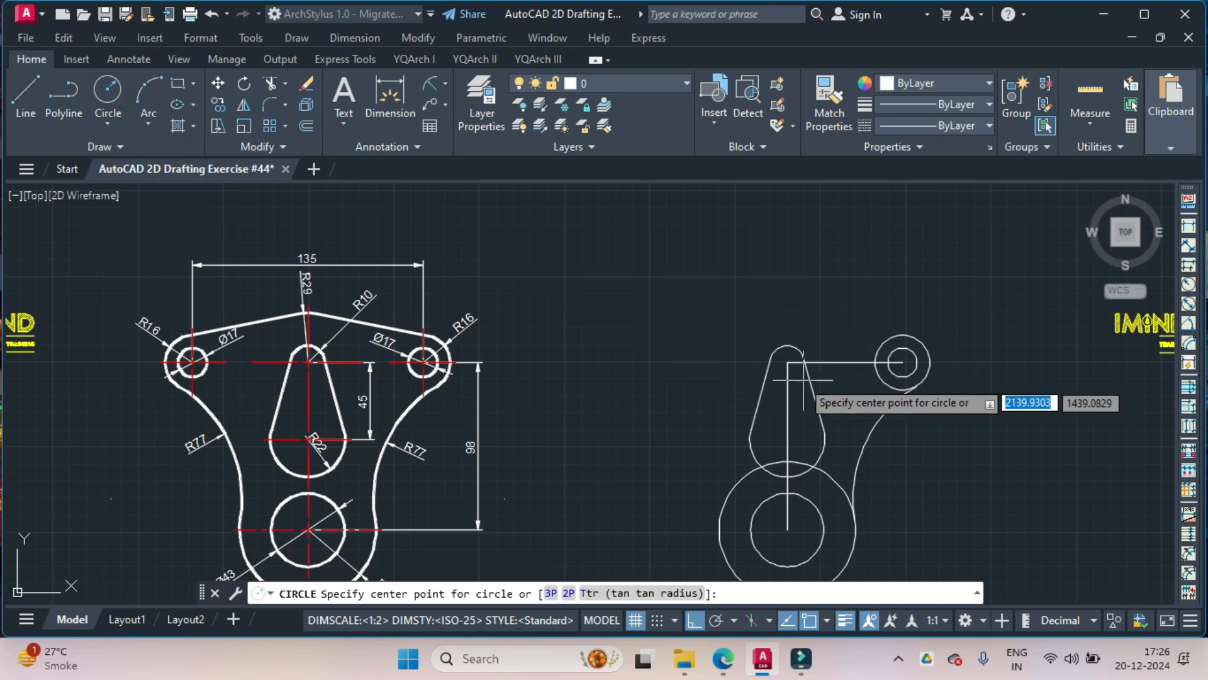
pyautogui.click(787, 362)
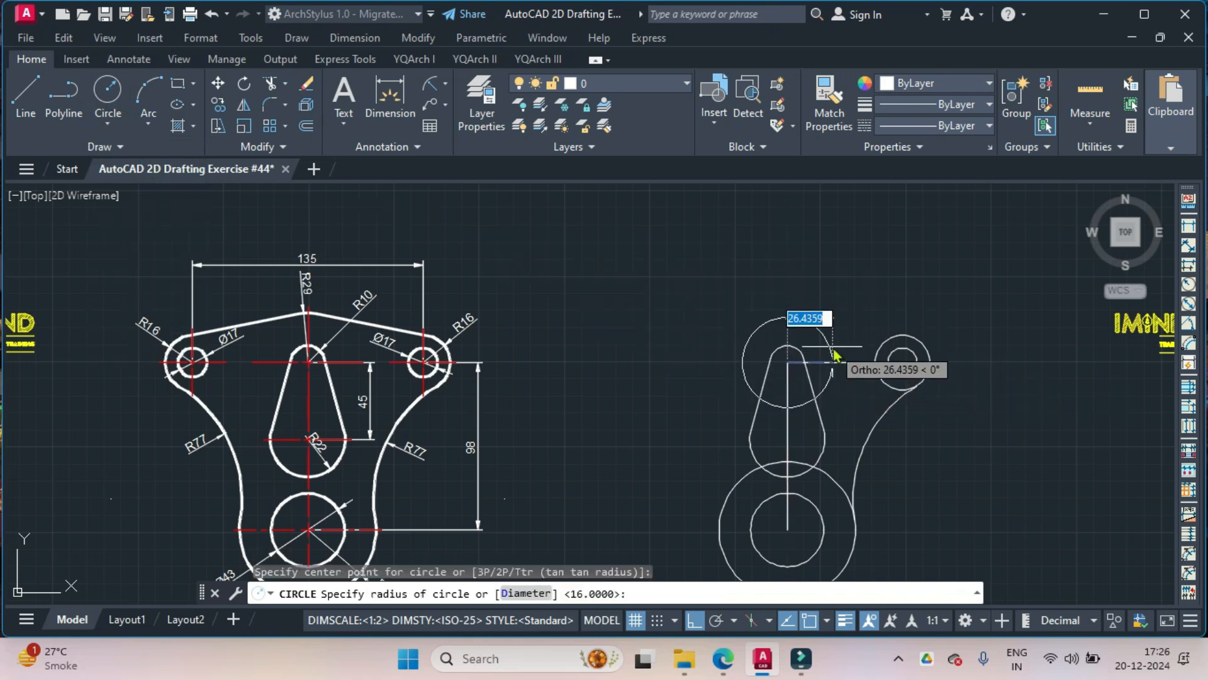
pyautogui.write('29')
pyautogui.press('Return')
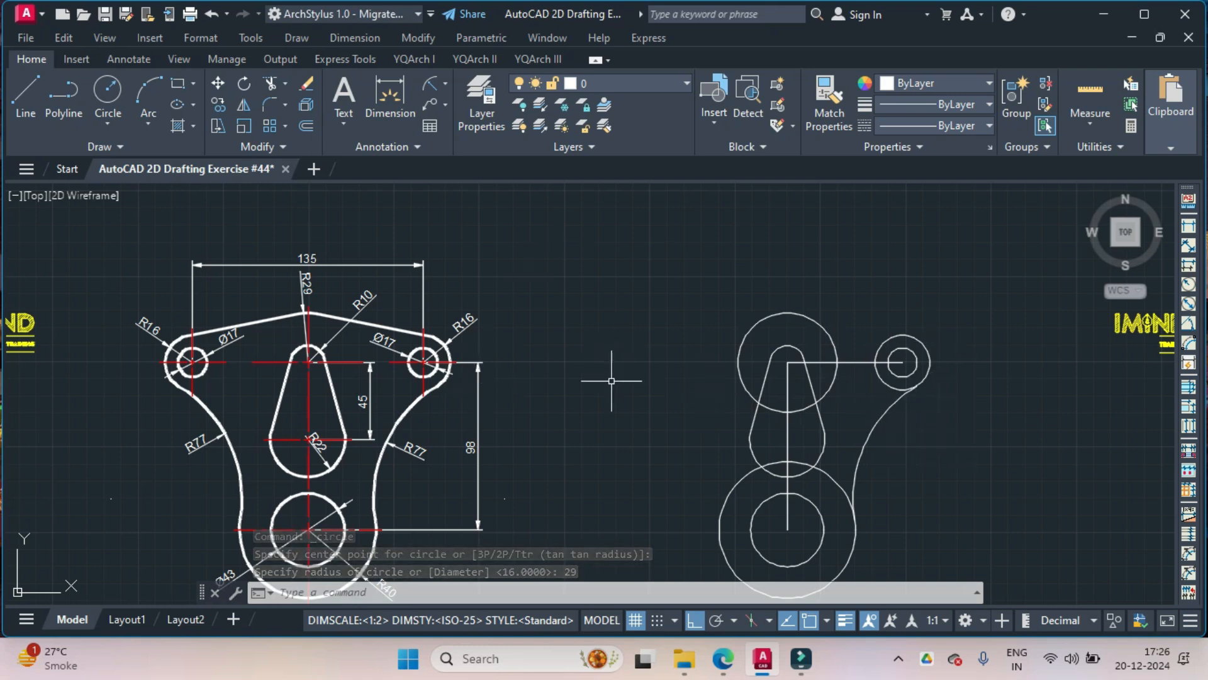
# Step: Mirror the right lug's two circles, the horizontal line and the R77 arc about the vertical centre line, keeping the source objects
pyautogui.write('mir')
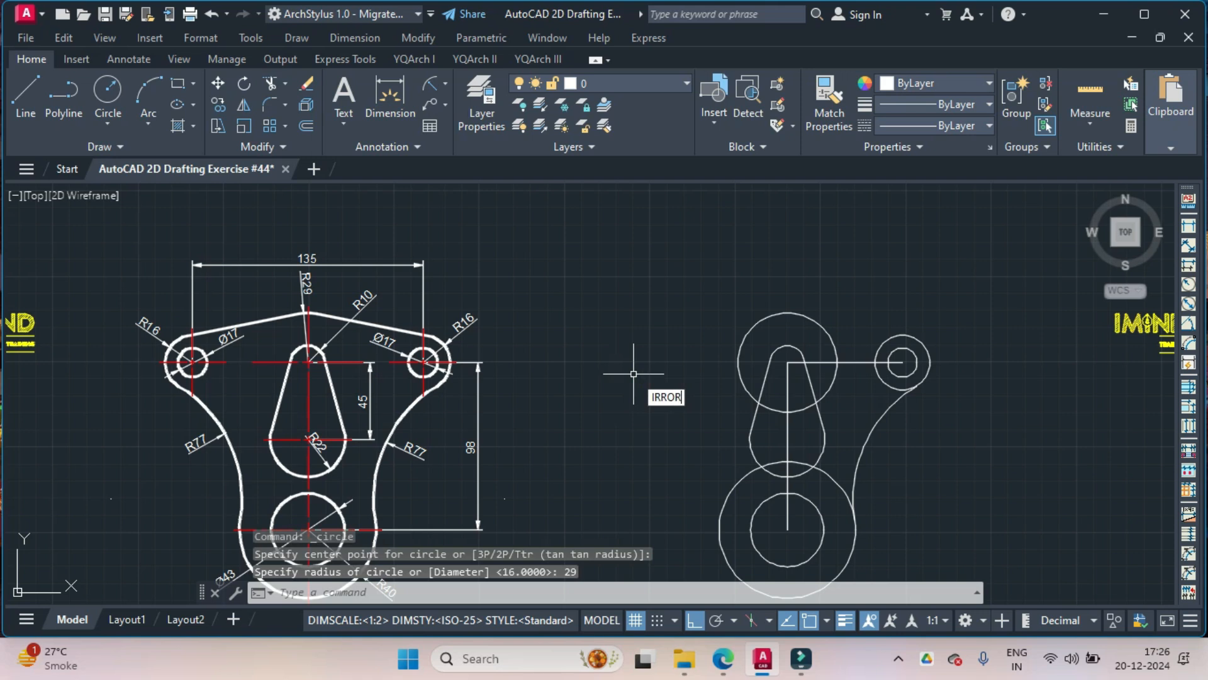
pyautogui.press('Return')
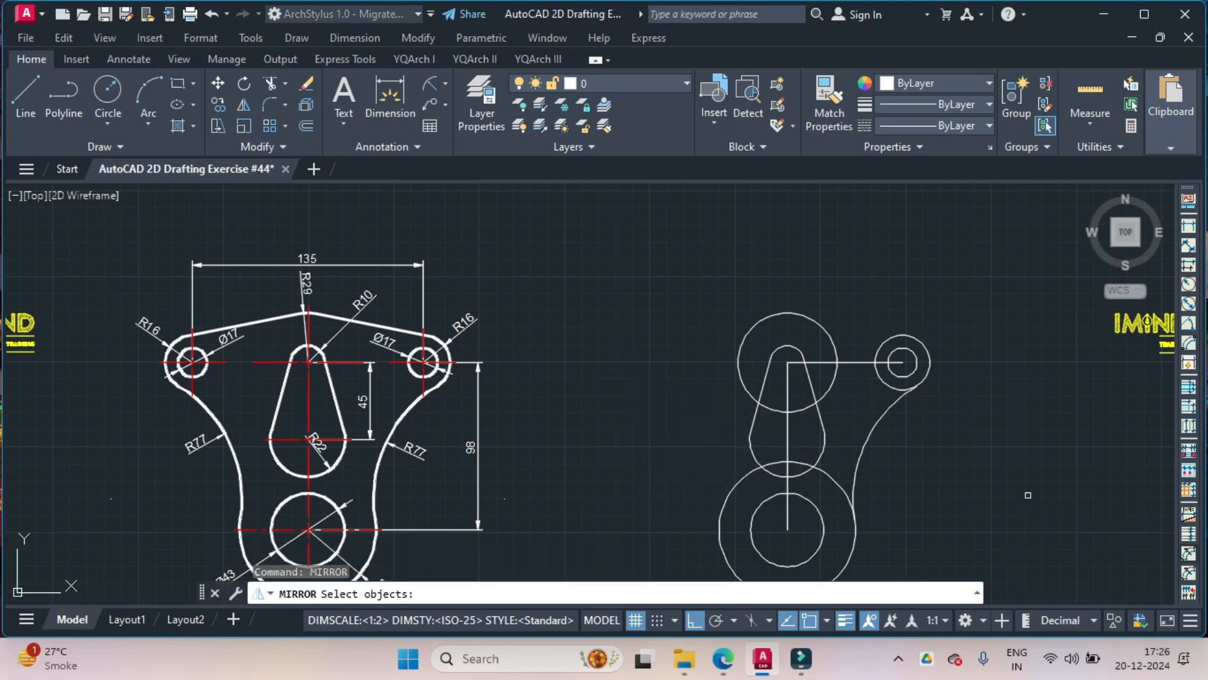
pyautogui.click(955, 445)
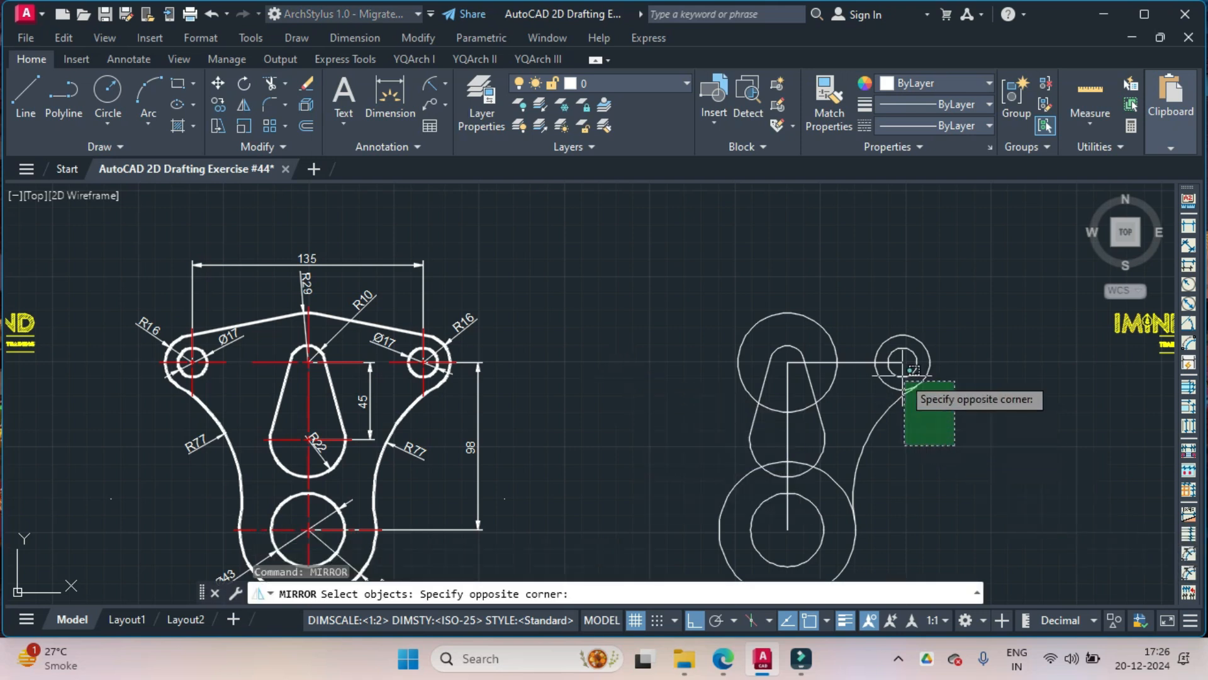
pyautogui.click(861, 306)
pyautogui.press('Return')
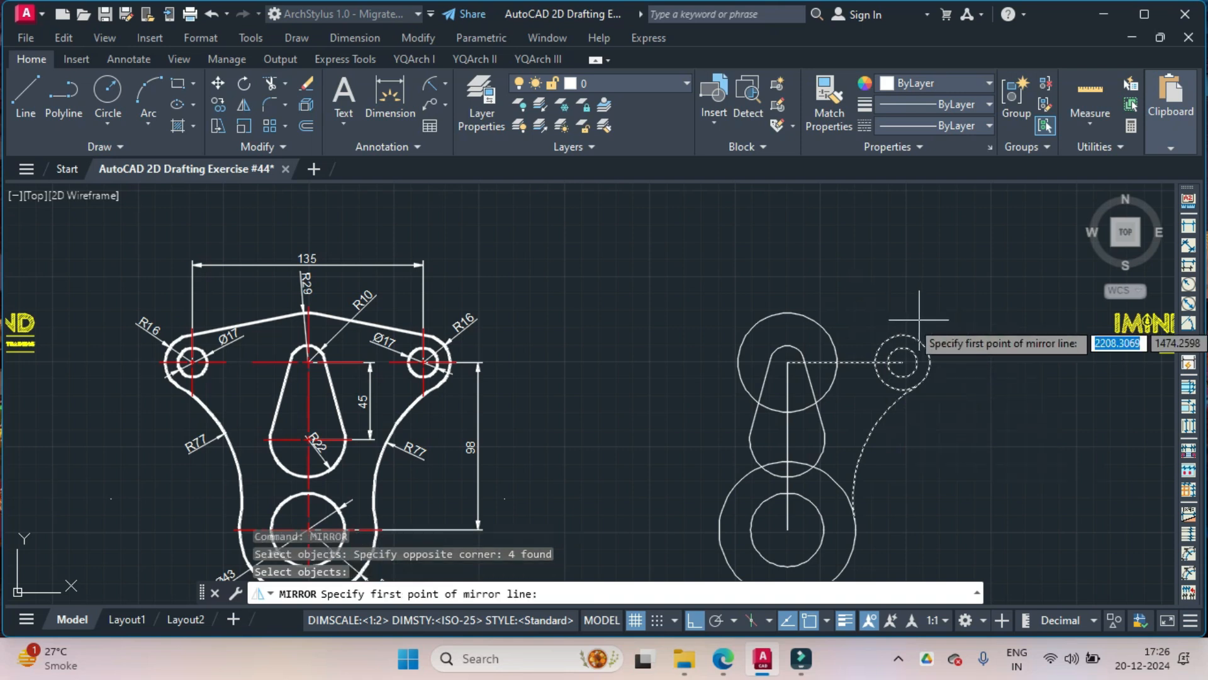
pyautogui.click(787, 362)
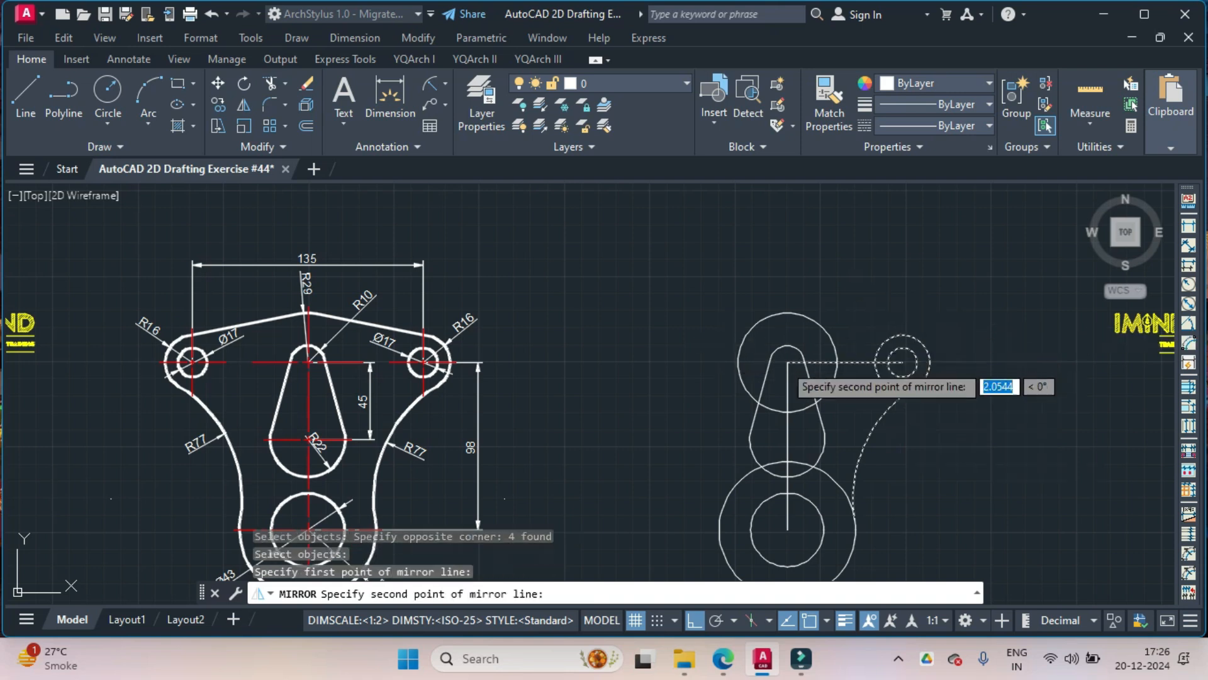
pyautogui.click(787, 529)
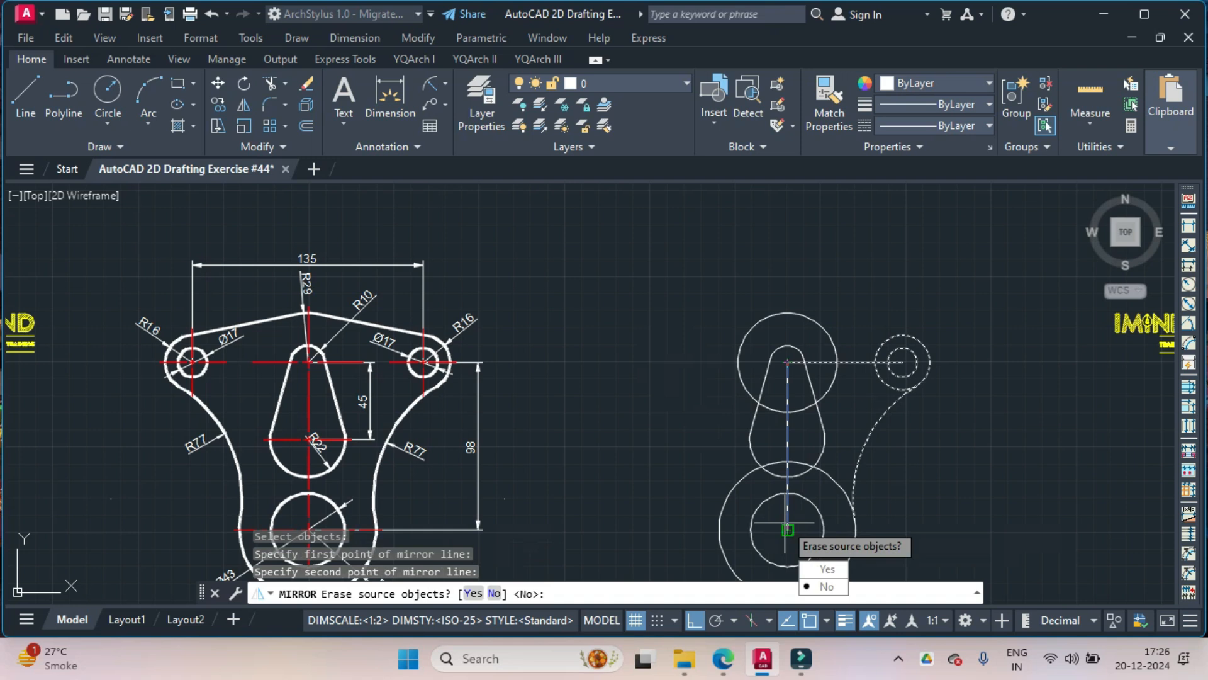
pyautogui.press('Return')
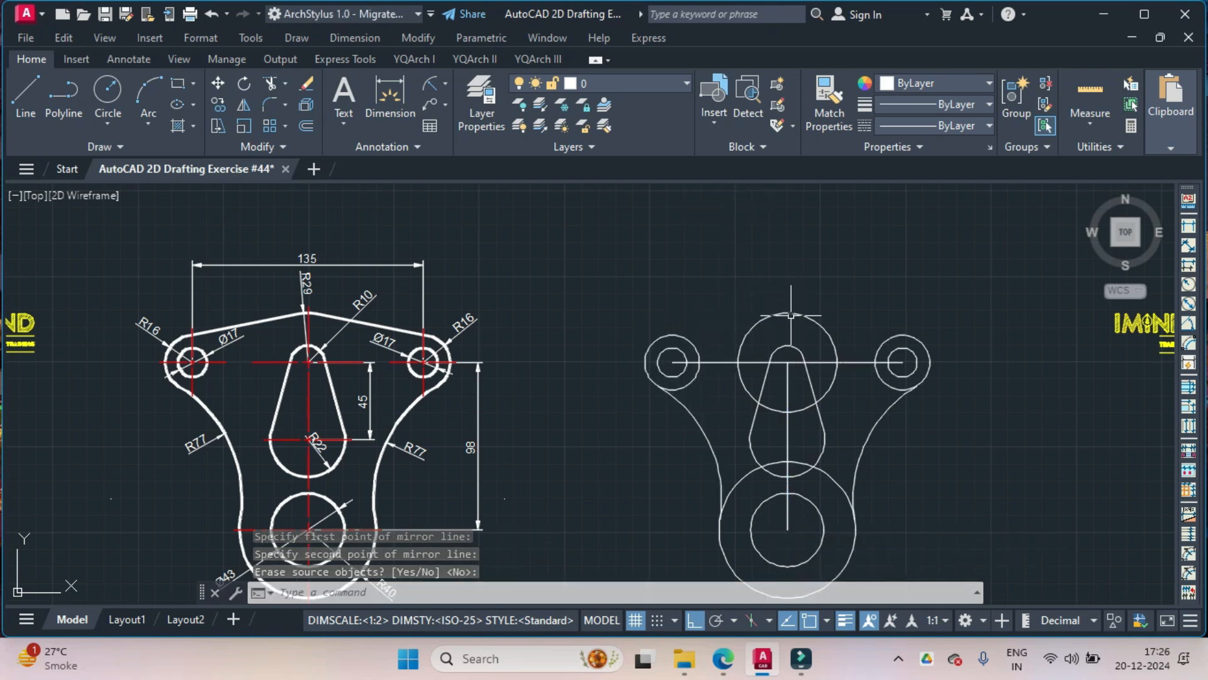
# Step: Draw a line tangent to the top of the radius 29 circle and the left radius 16 circle
pyautogui.write('l')
pyautogui.press('Return')
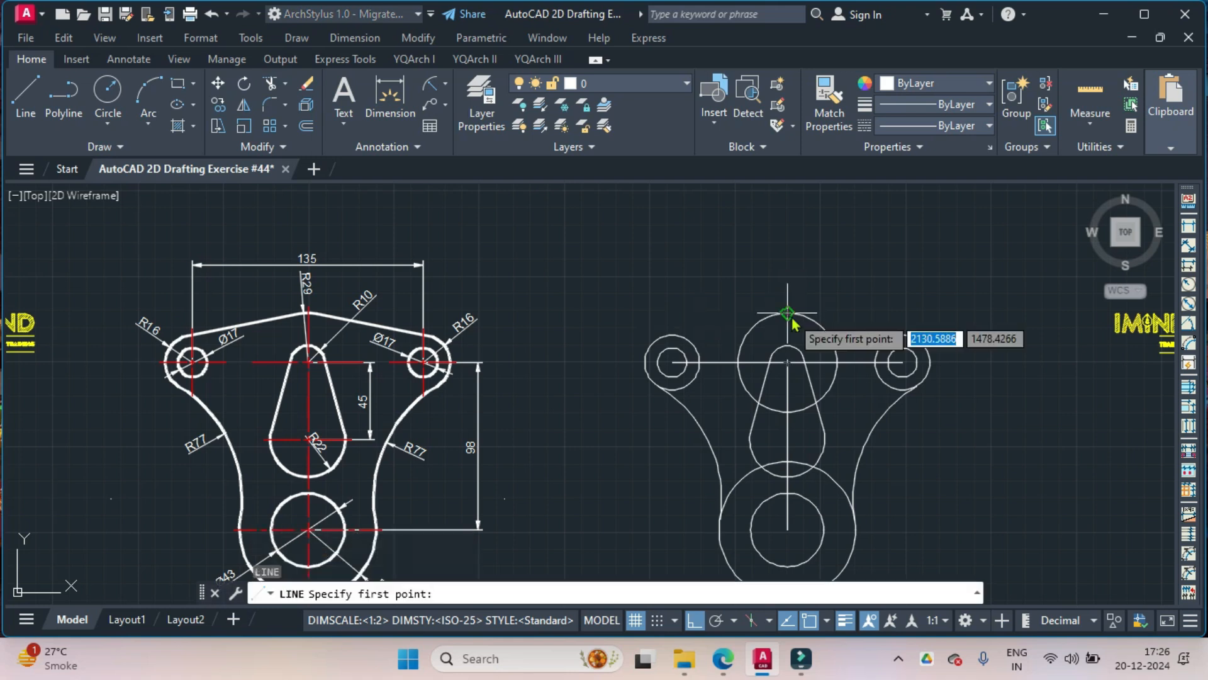
pyautogui.write('tan')
pyautogui.press('Return')
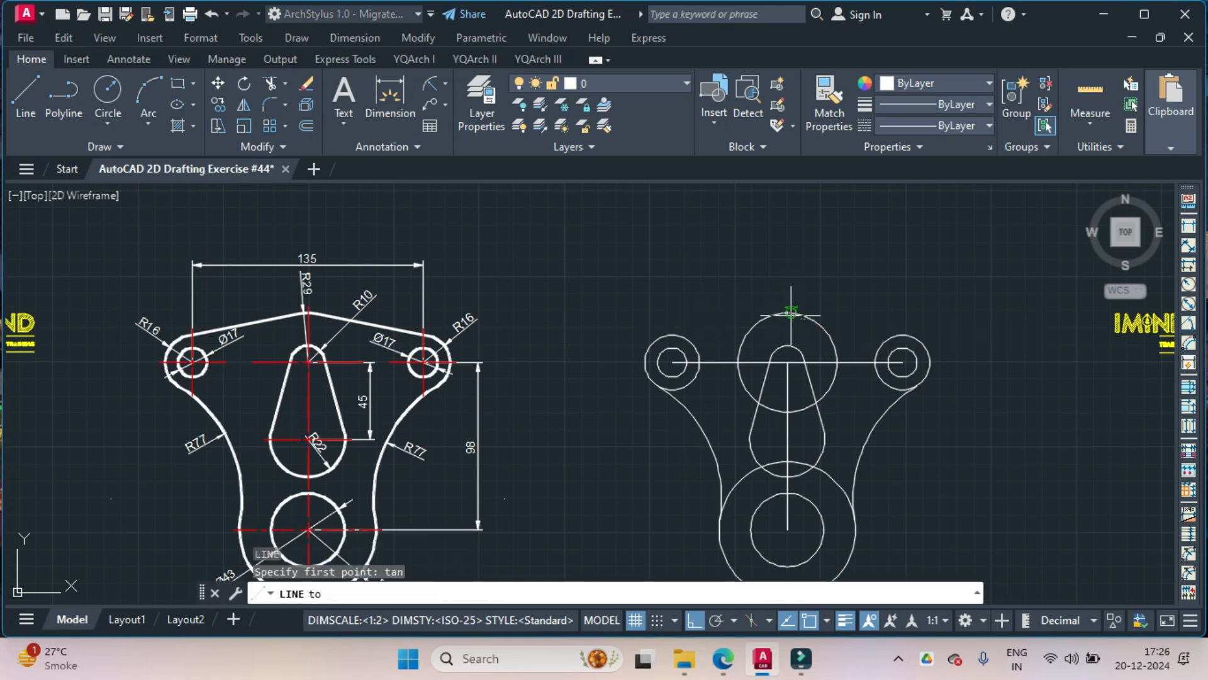
pyautogui.click(779, 309)
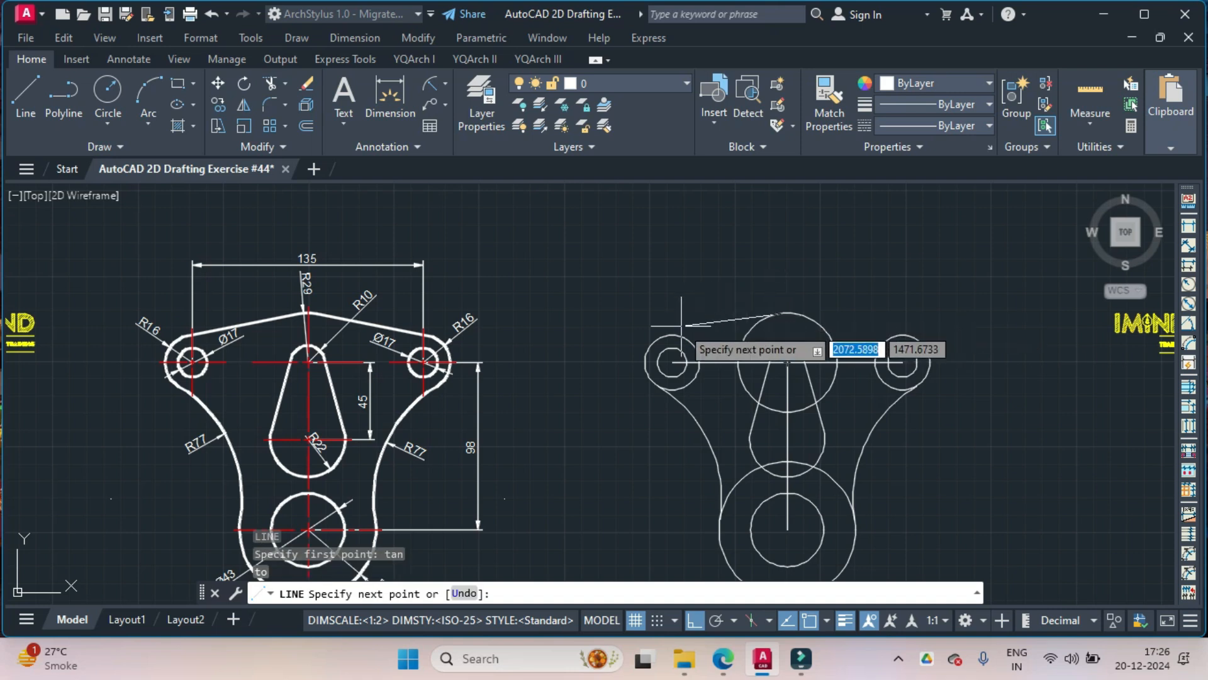
pyautogui.write('ta')
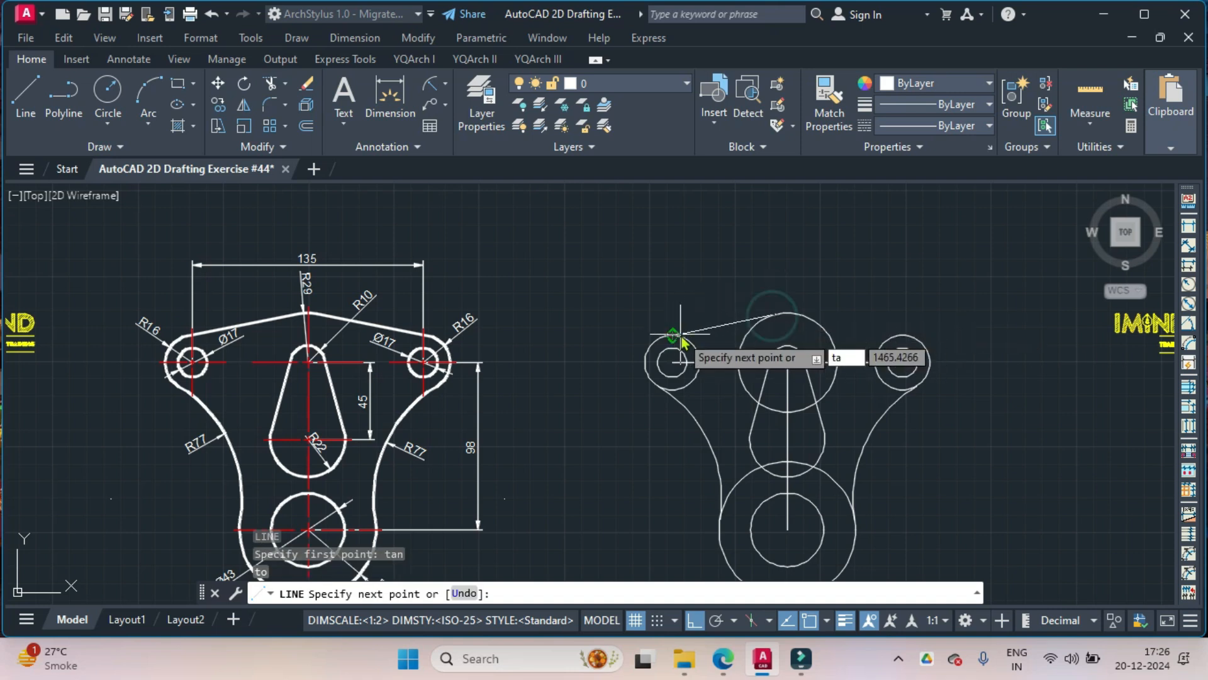
pyautogui.write('n')
pyautogui.press('Return')
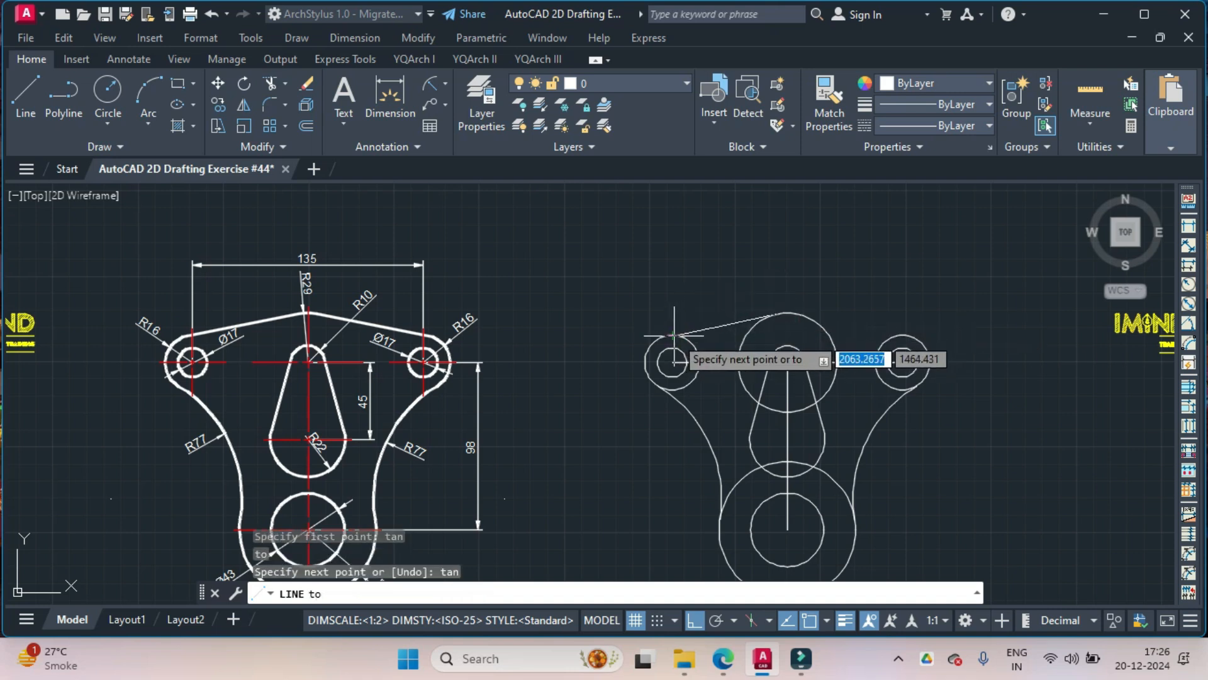
pyautogui.click(679, 335)
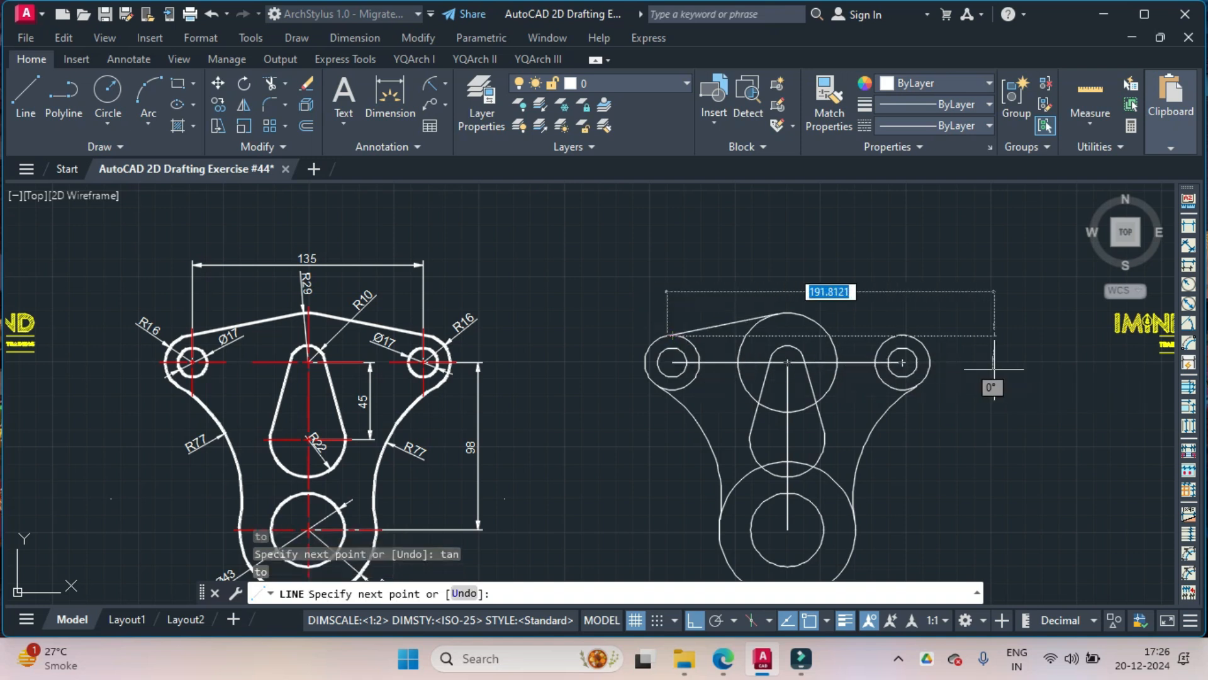
pyautogui.press('Return')
# Step: Draw a line tangent to the top of the radius 29 circle and the right radius 16 circle
pyautogui.press('Return')
pyautogui.write('tan')
pyautogui.press('Return')
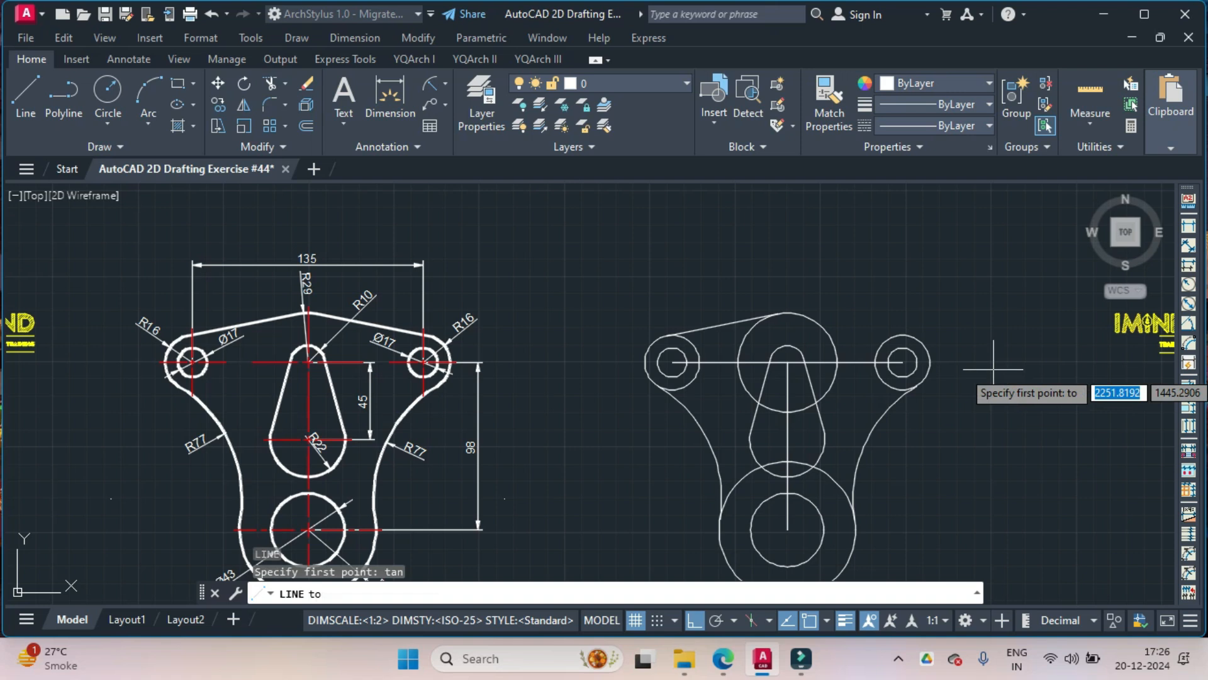
pyautogui.click(794, 313)
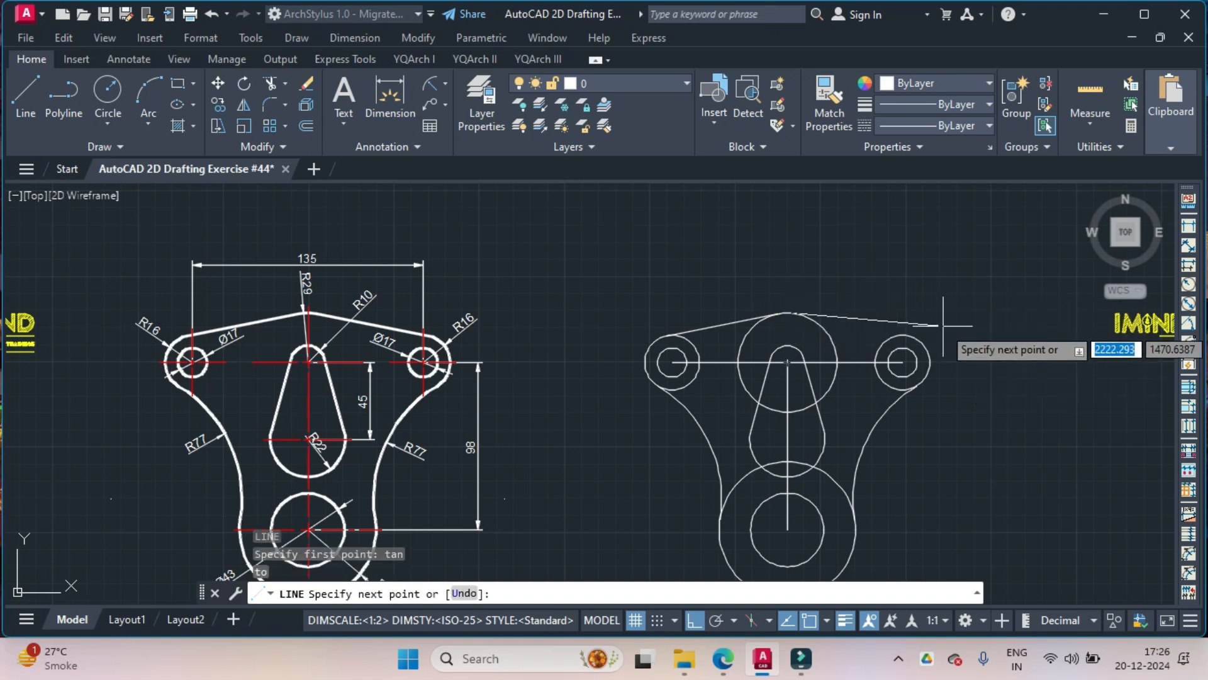
pyautogui.write('tan')
pyautogui.press('Return')
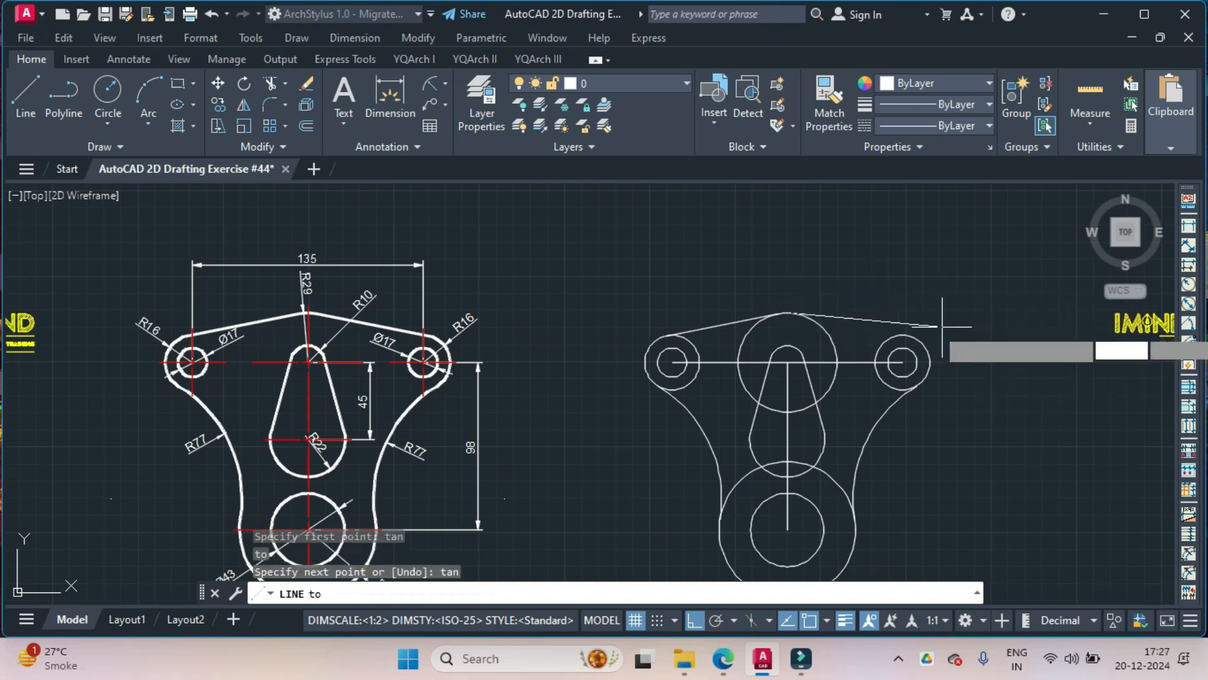
pyautogui.click(910, 334)
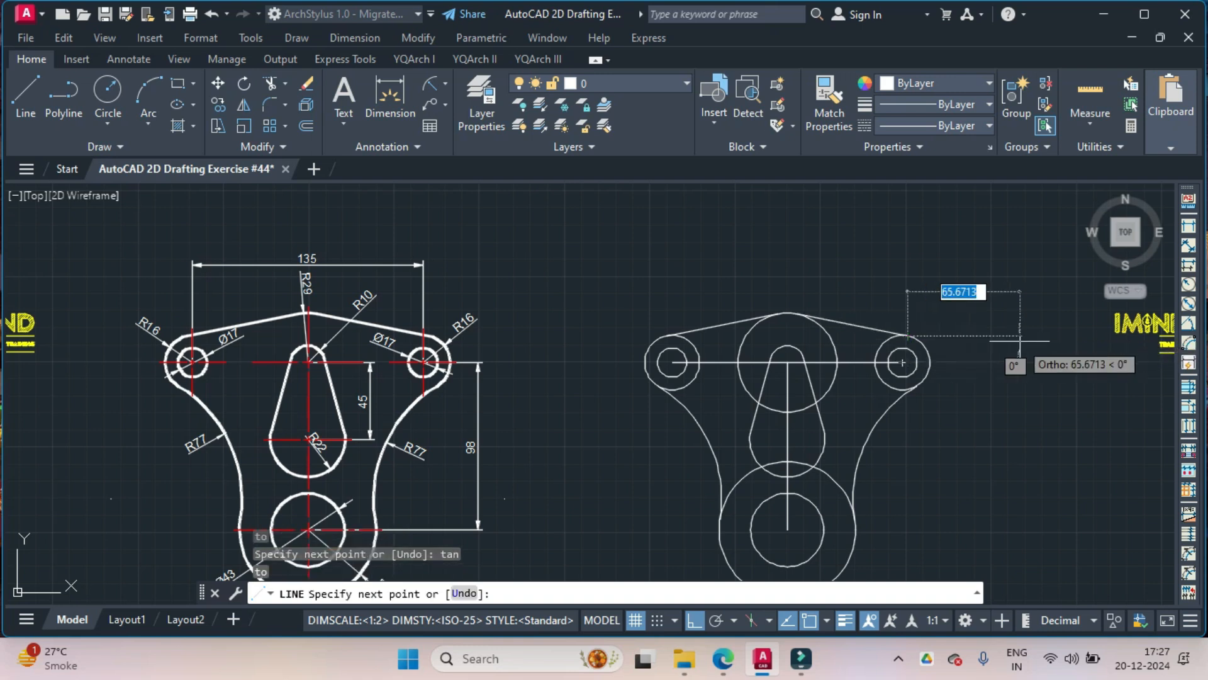
pyautogui.press('Return')
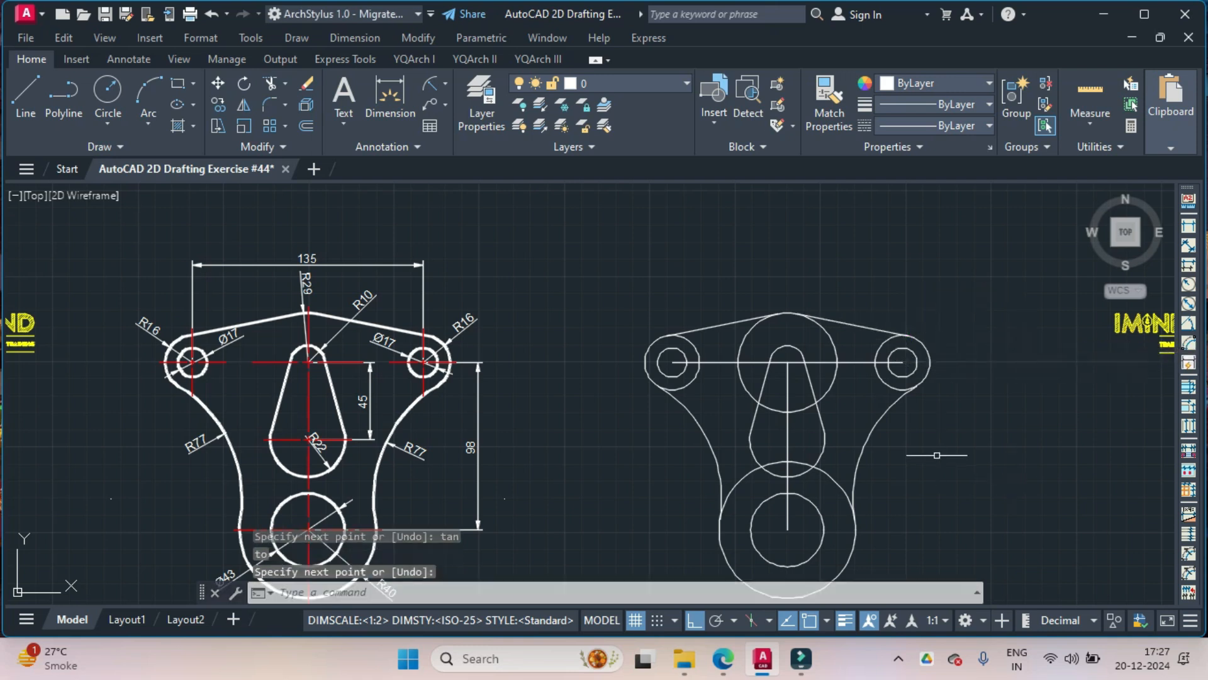
# Step: Trim away the upper portion of the radius 40 circle between the two R77 arcs
pyautogui.moveTo(905, 471); pyautogui.dragTo(901, 451, button='middle')
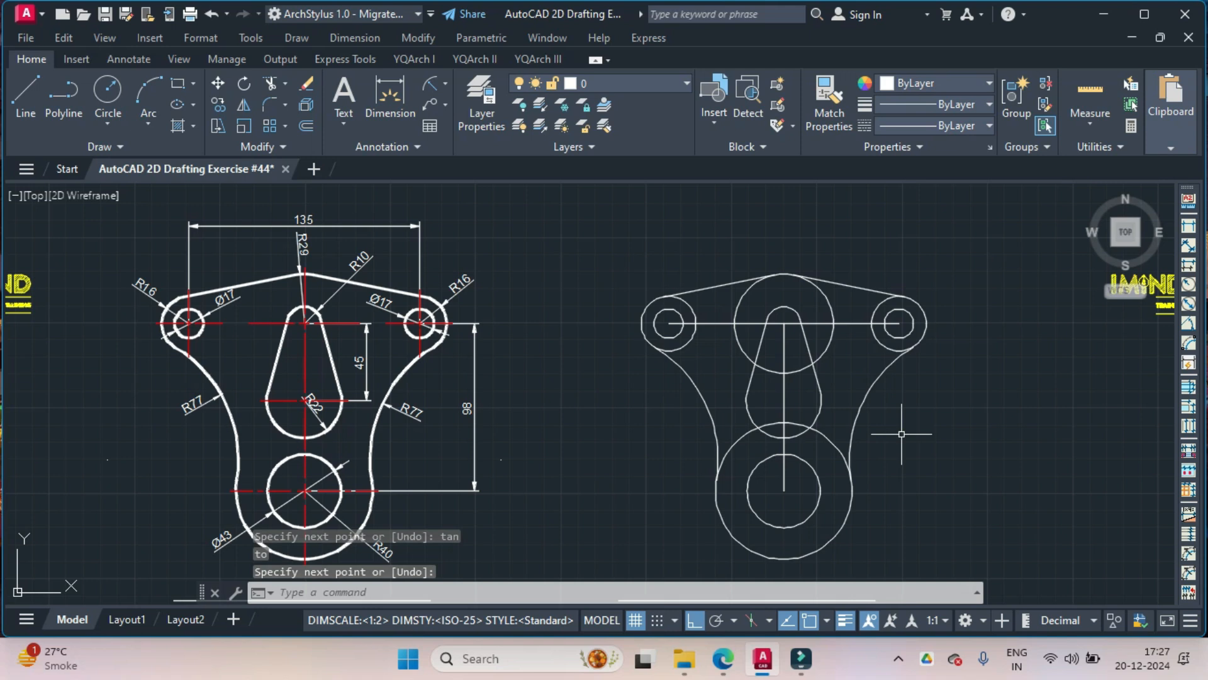
pyautogui.write('tr')
pyautogui.press('Return')
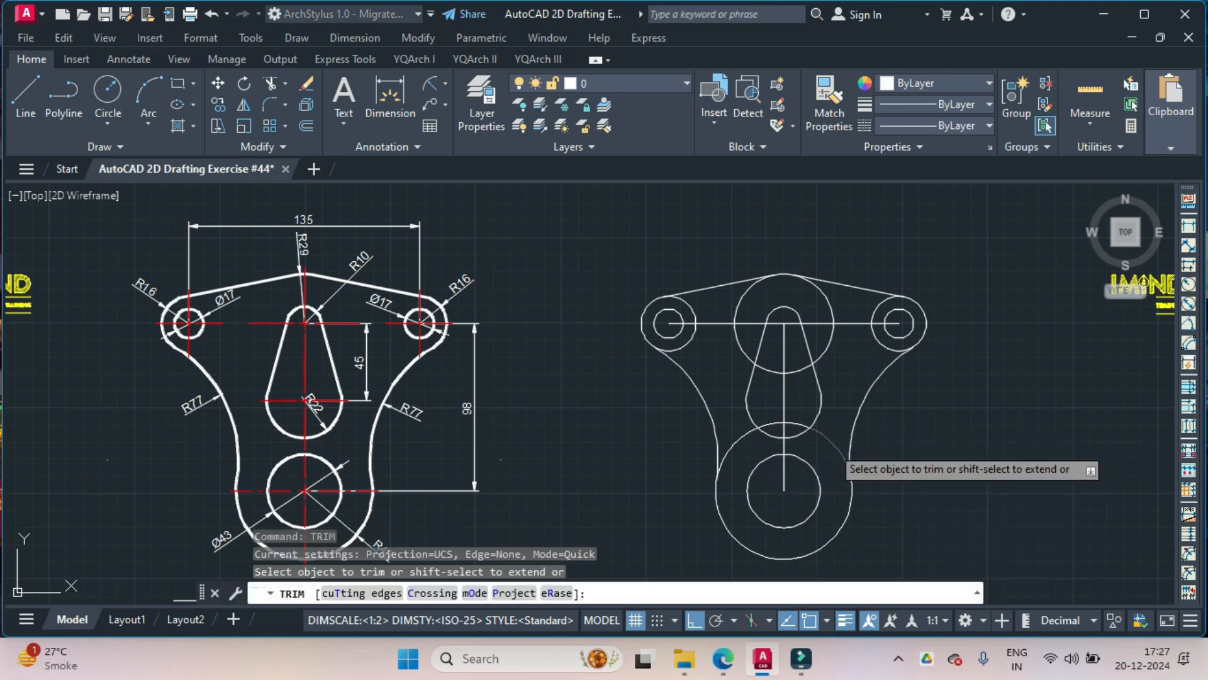
pyautogui.click(833, 444)
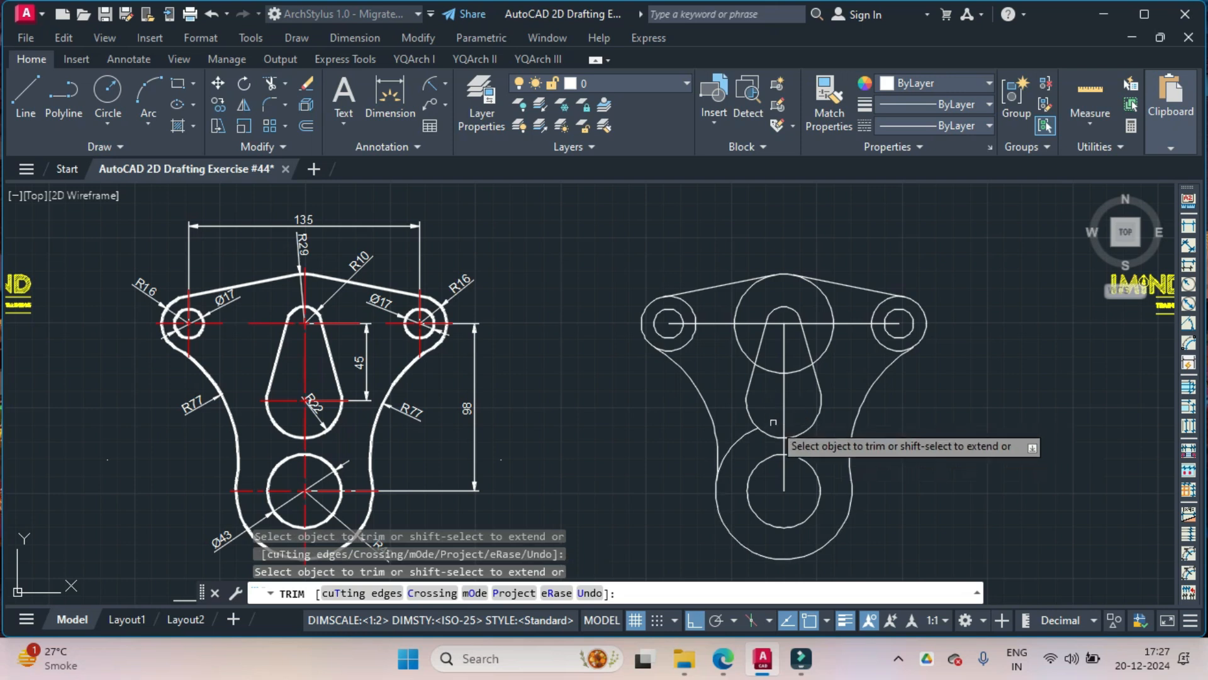
pyautogui.click(730, 440)
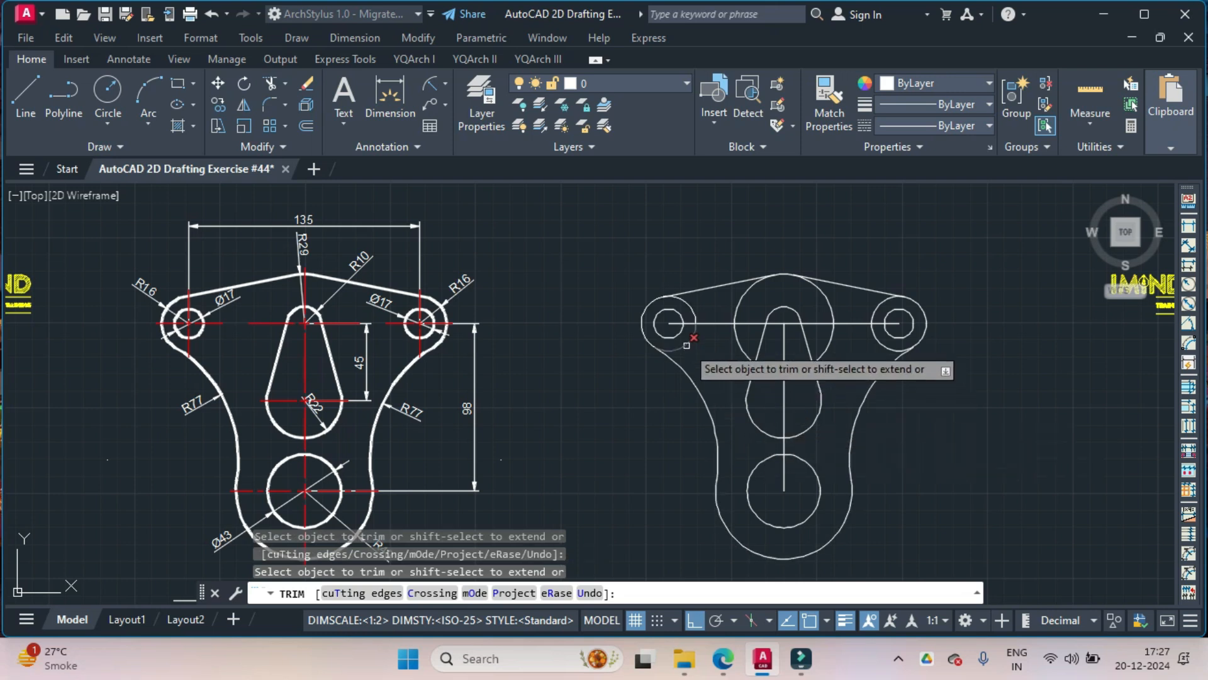
# Step: Trim away the left lug's inner arc, the left half of the horizontal line and the radius 29 circle's portion inside the outline
pyautogui.click(702, 324)
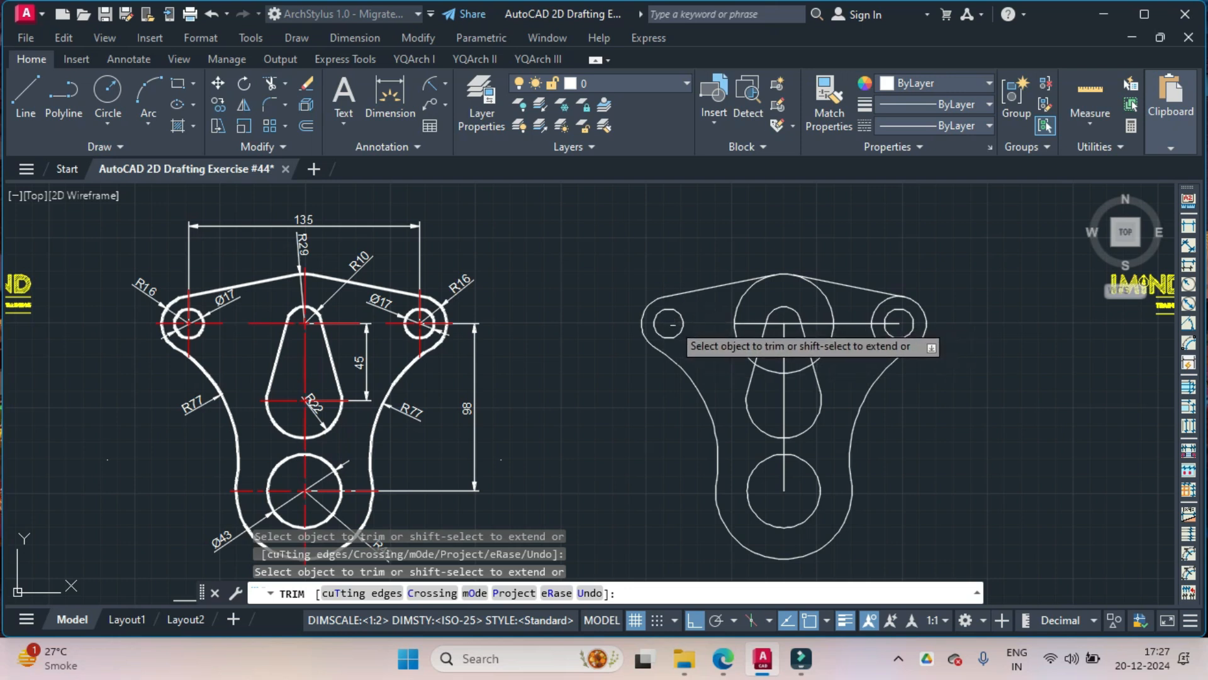
pyautogui.click(753, 324)
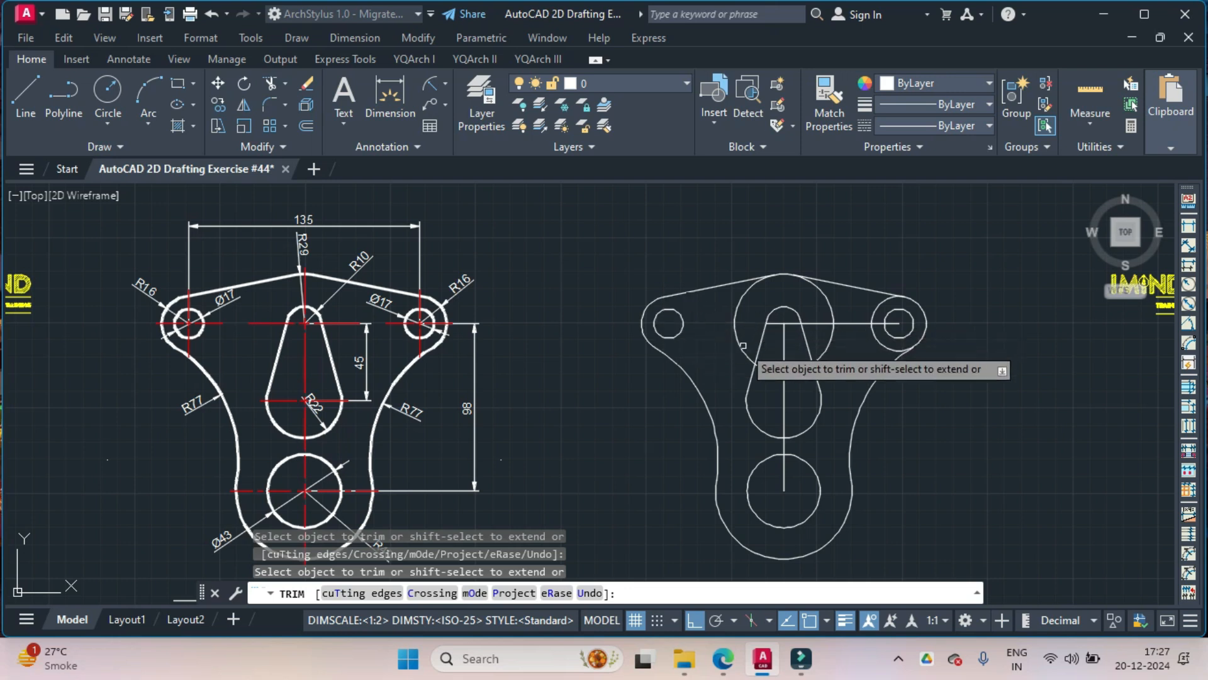
pyautogui.click(742, 346)
pyautogui.click(827, 302)
pyautogui.click(822, 337)
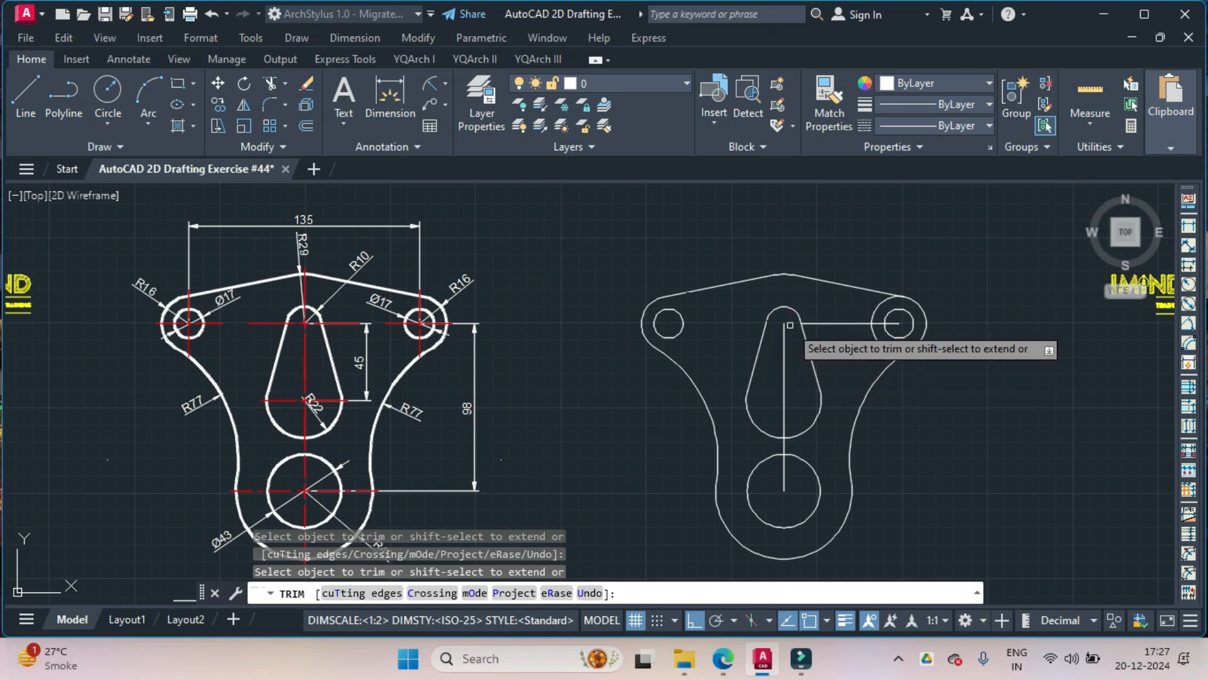
# Step: Trim away the vertical line inside the teardrop, the right half of the horizontal line and the right lug's inner arc
pyautogui.click(784, 349)
pyautogui.click(856, 323)
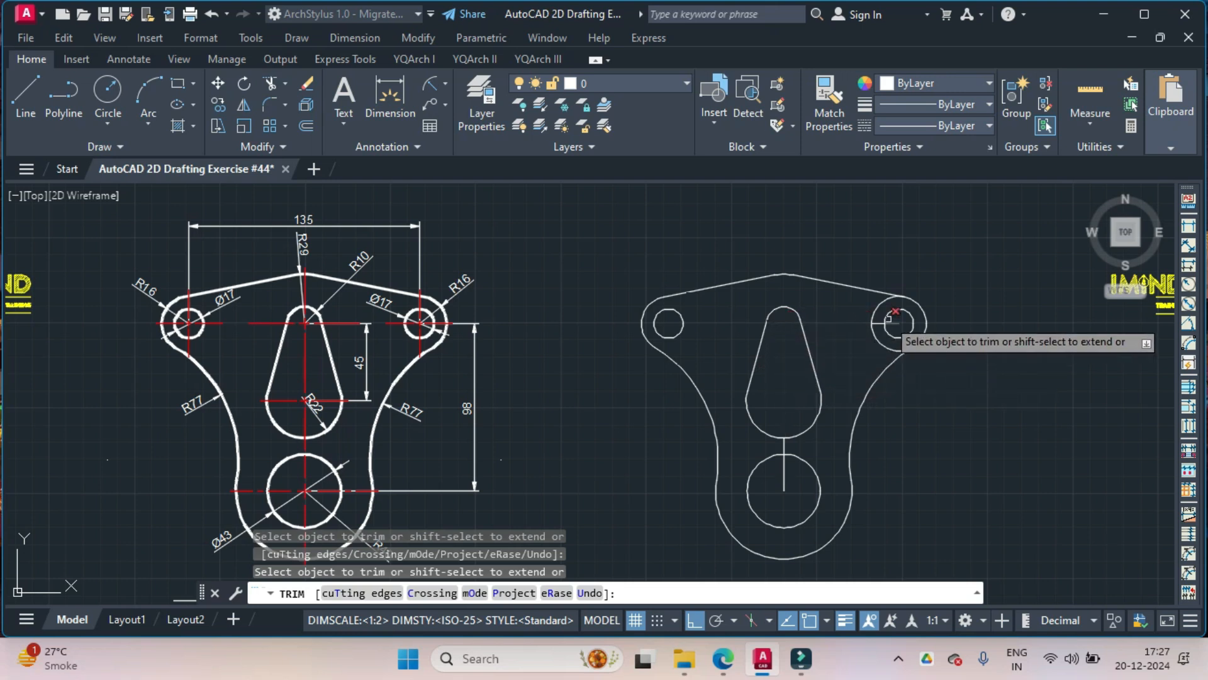
pyautogui.click(873, 338)
pyautogui.click(871, 329)
pyautogui.click(893, 324)
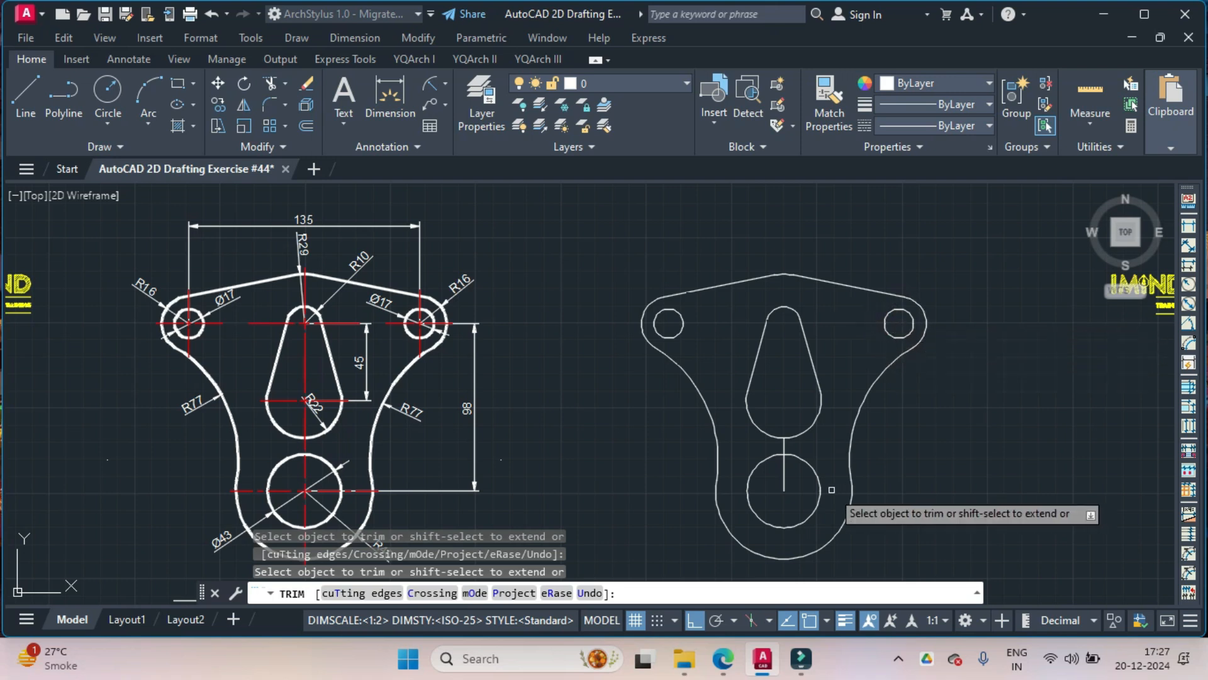
# Step: Trim away the remaining vertical line between the teardrop and the centre of the lower hole
pyautogui.click(787, 479)
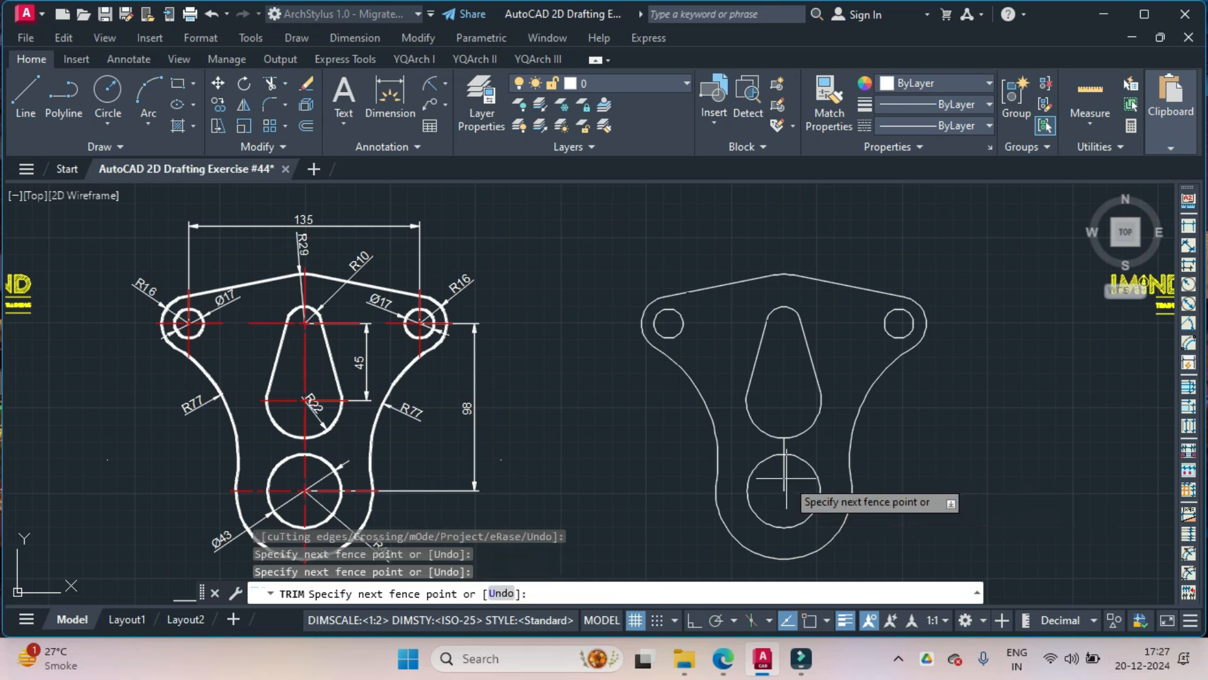
pyautogui.click(780, 480)
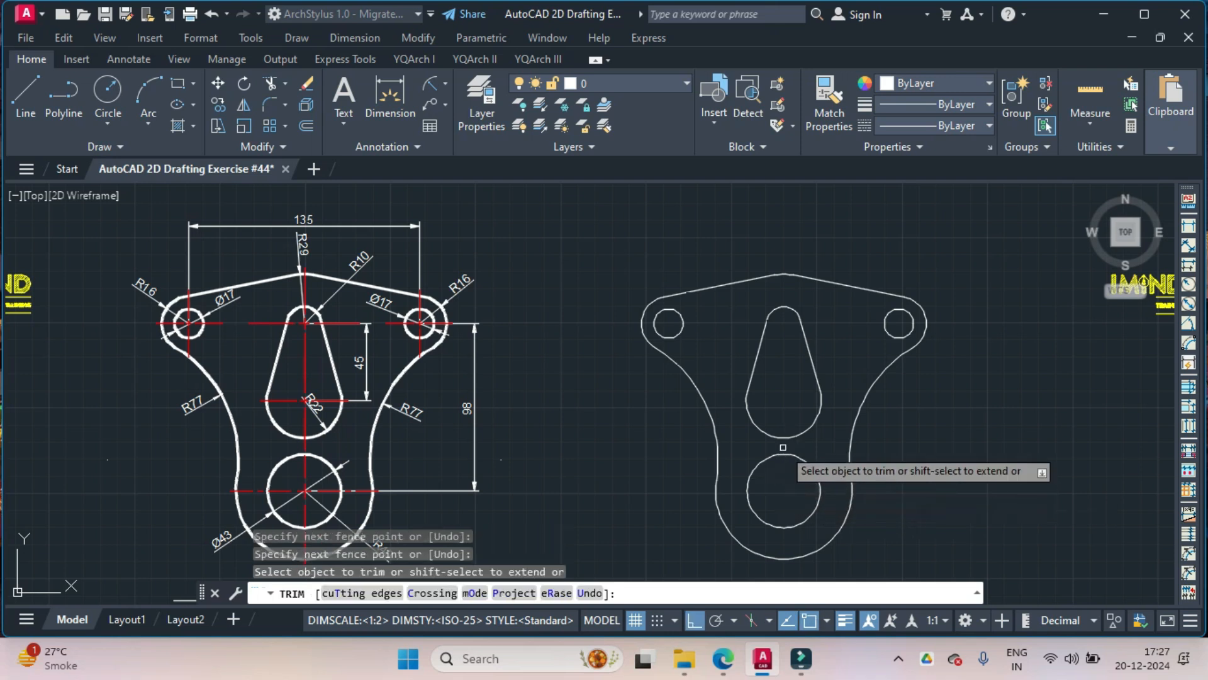
pyautogui.click(783, 447)
pyautogui.press('Return')
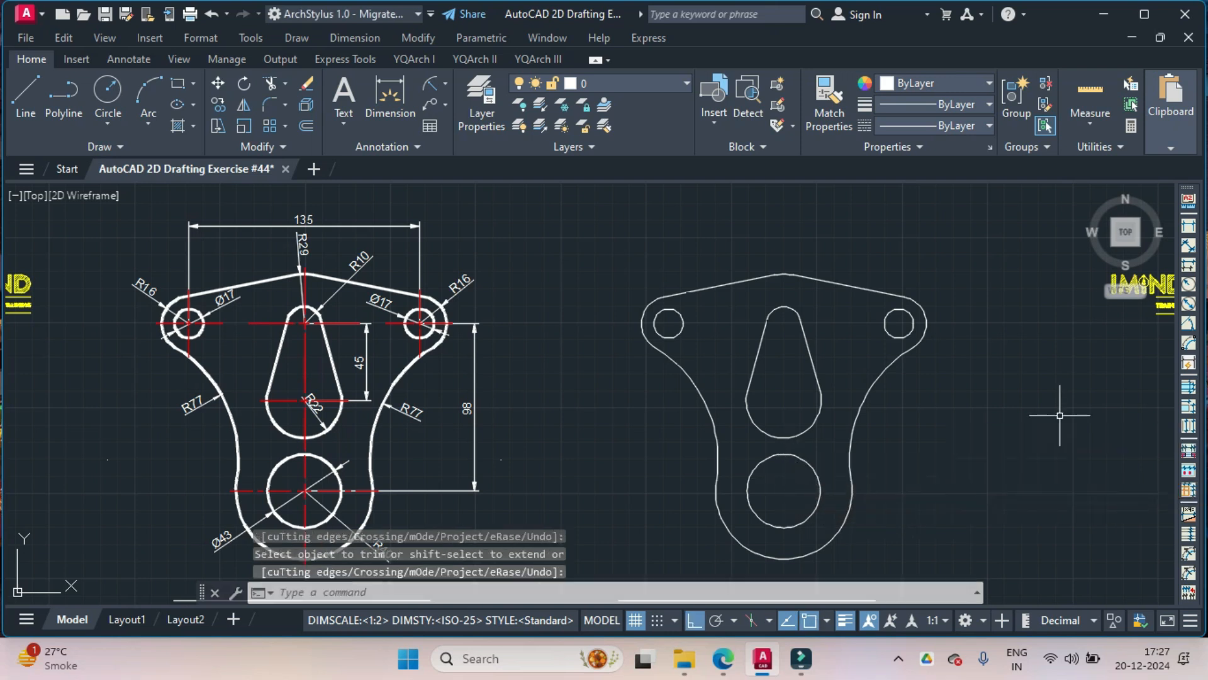
# Step: Set the lineweight of the entire redrawn bracket to 0.30 mm and clear the selection
pyautogui.click(581, 247)
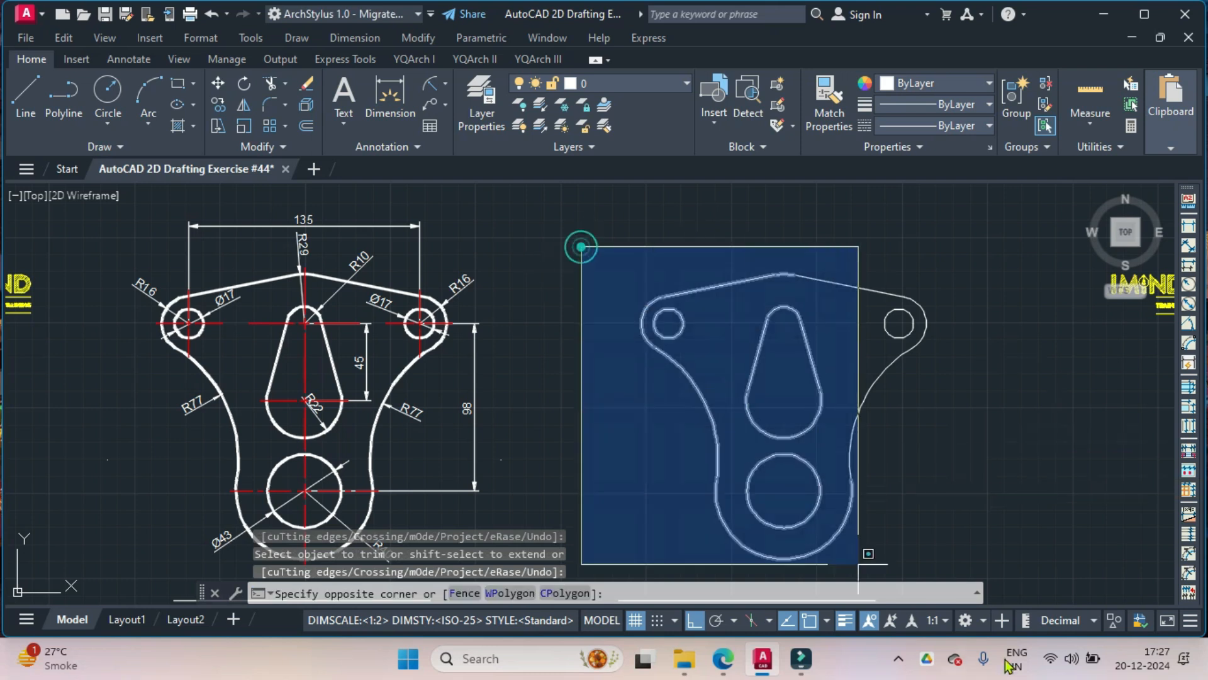
pyautogui.click(963, 561)
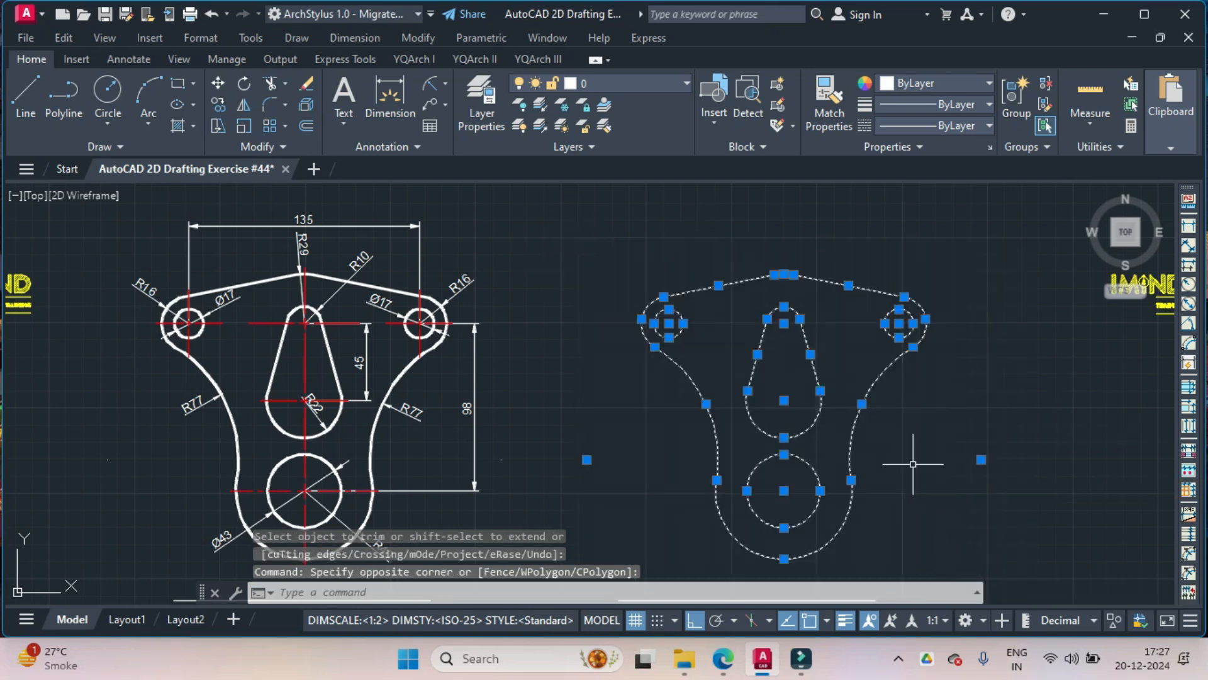
pyautogui.click(943, 113)
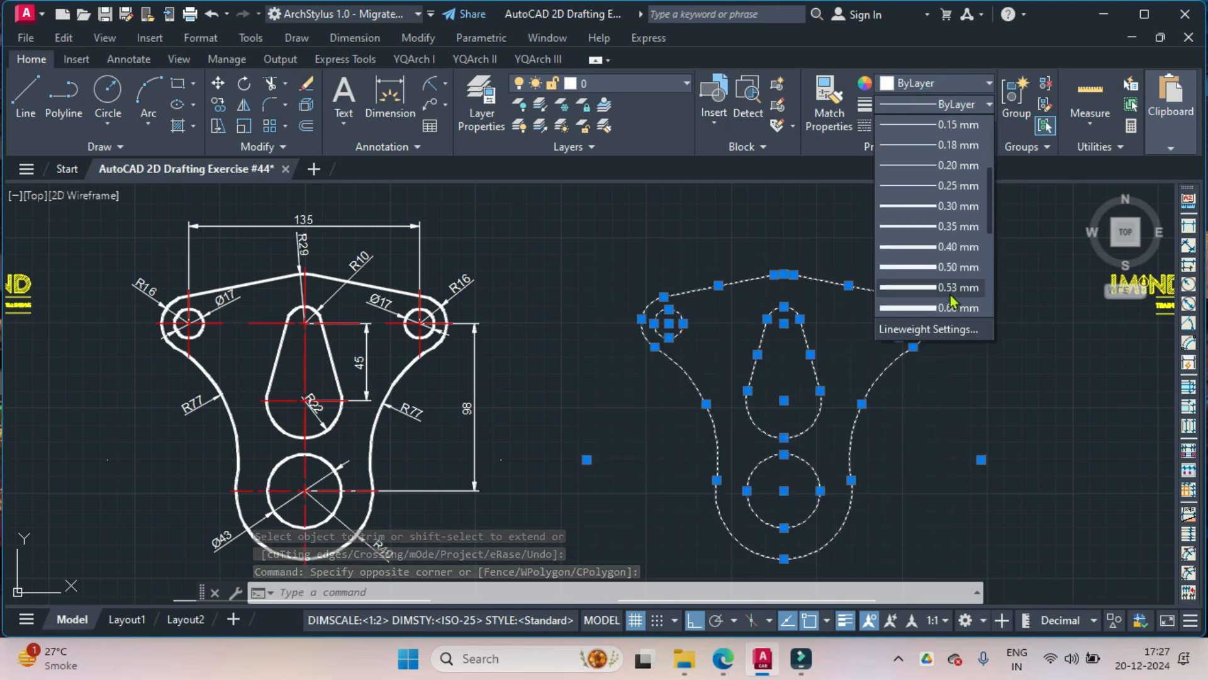
pyautogui.scroll(-3, 956, 188)
pyautogui.click(957, 167)
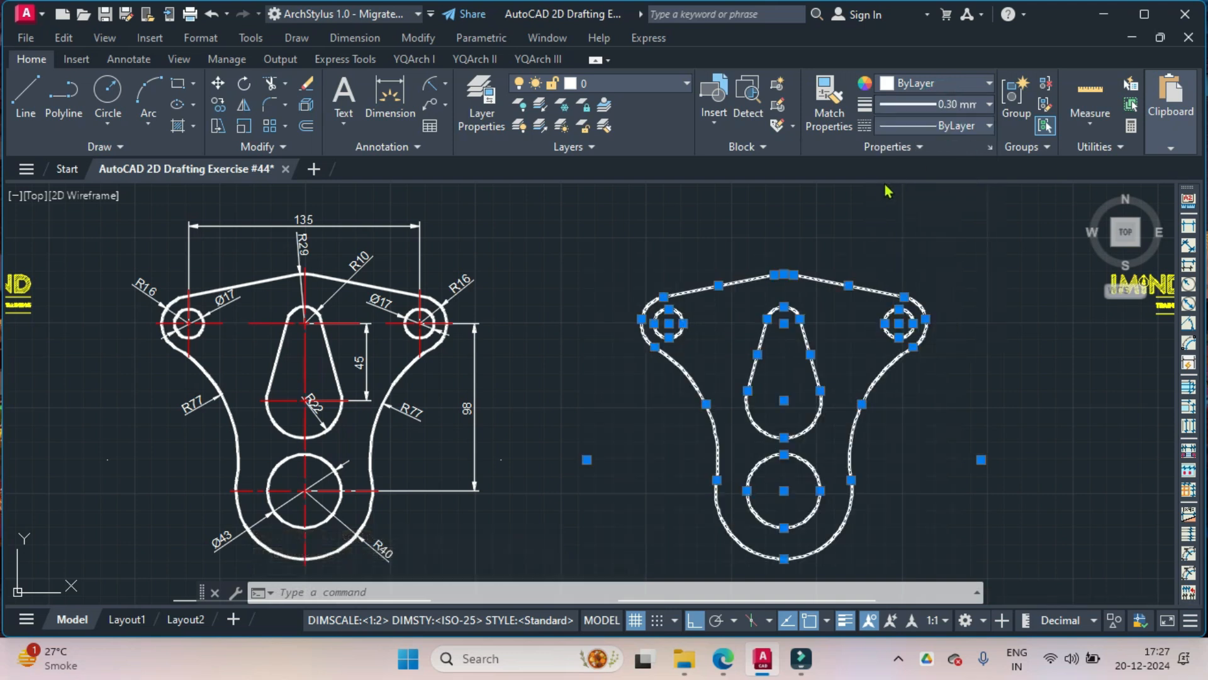
pyautogui.press('Escape')
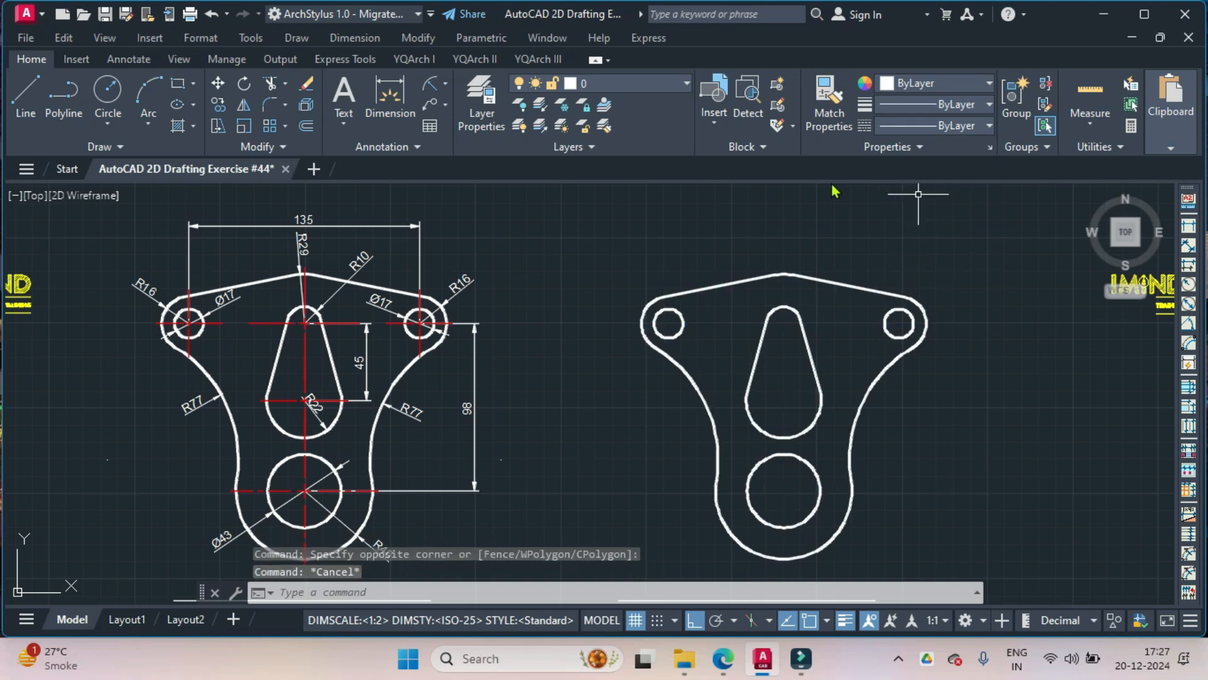
pyautogui.write('c')
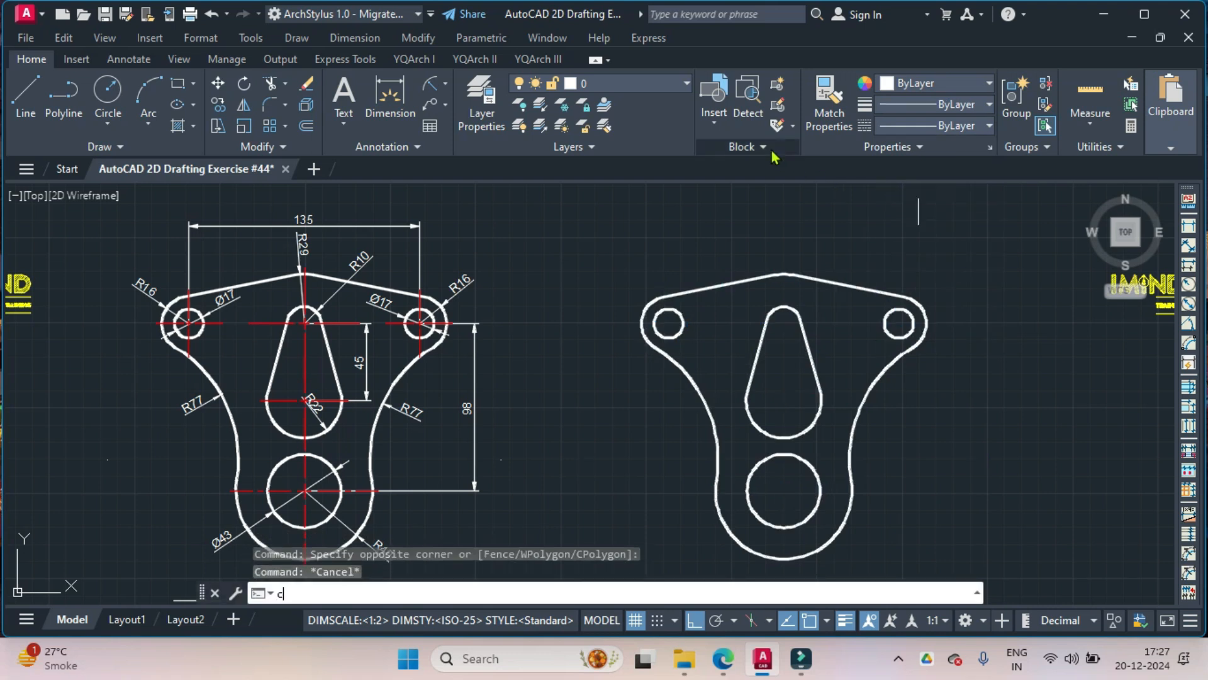
pyautogui.press('Return')
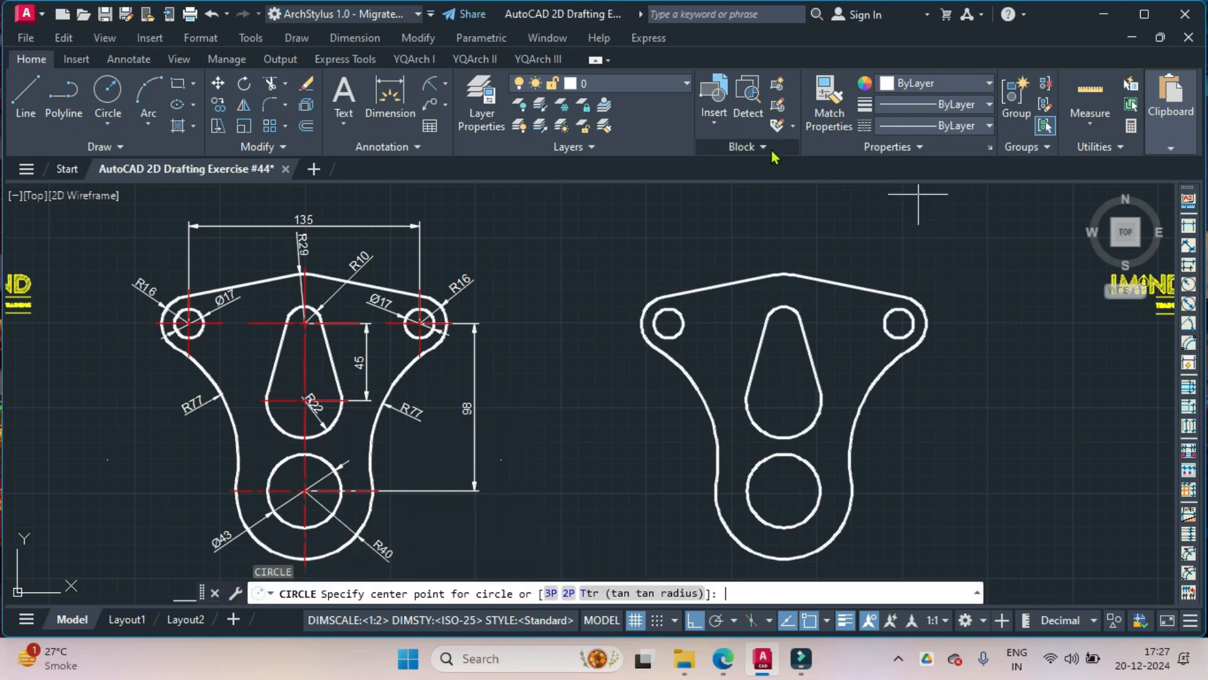
pyautogui.click(783, 275)
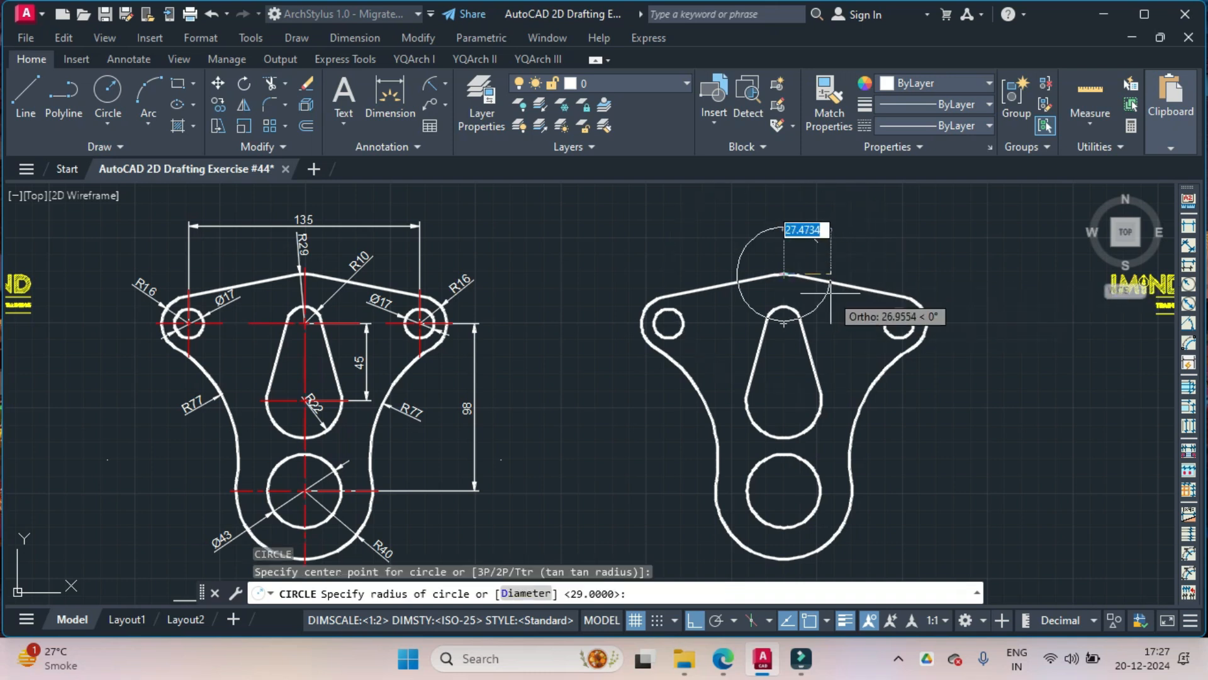
pyautogui.press('Escape')
# Step: Add centre marks to the redrawn bracket's top arc, both lugs, the teardrop's lower arc and the bottom outer arc
pyautogui.write('cm')
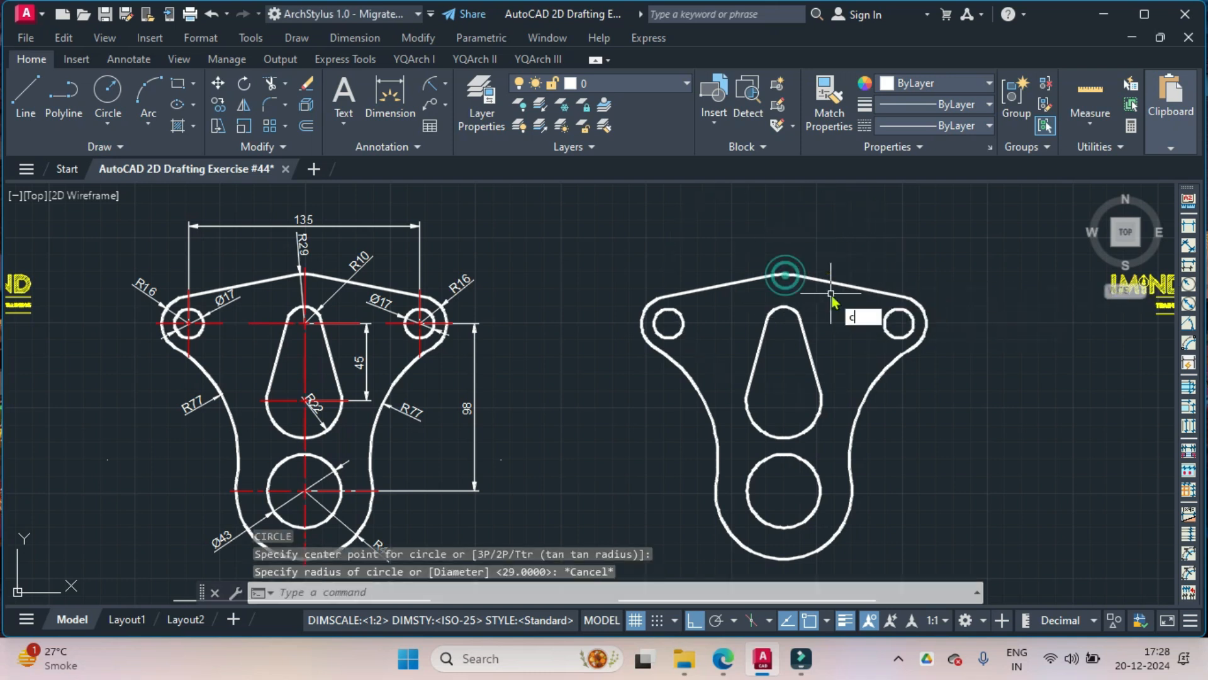
pyautogui.press('Return')
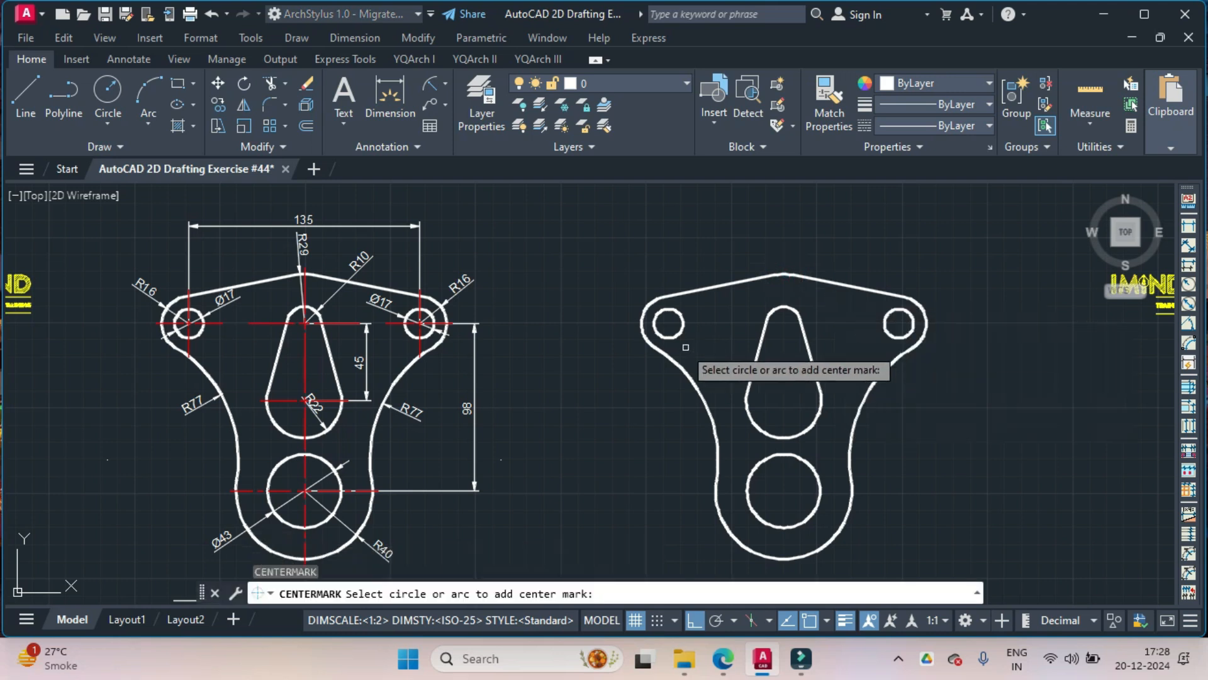
pyautogui.click(783, 275)
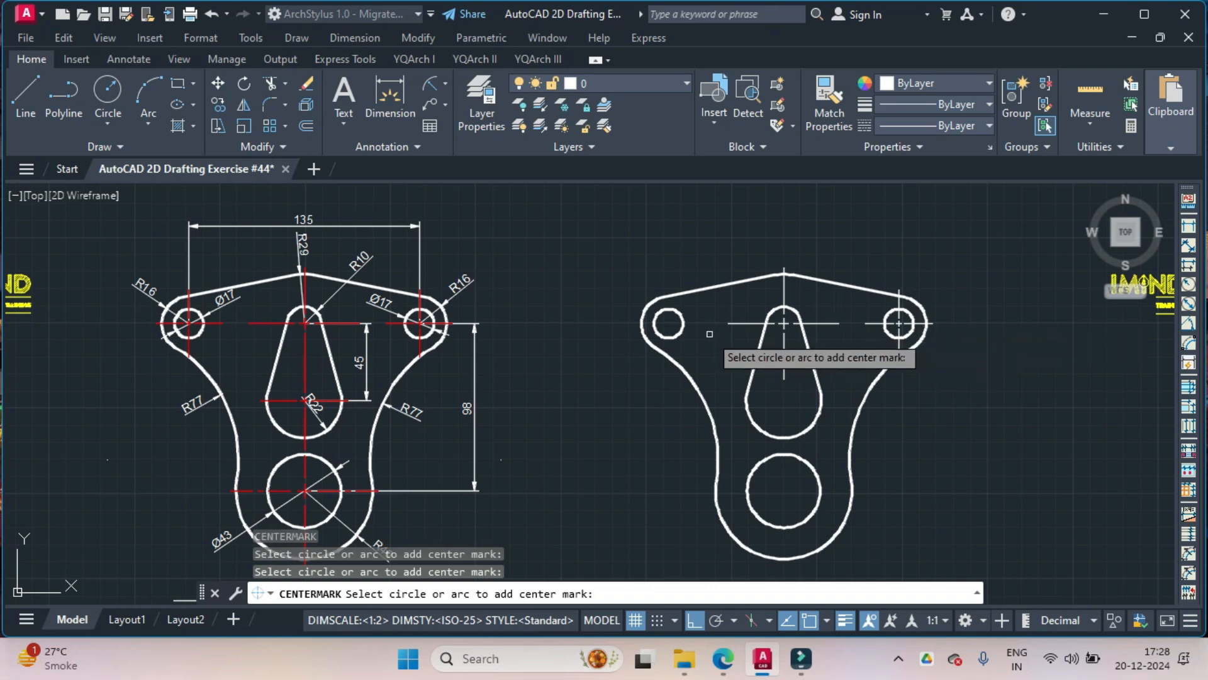
pyautogui.click(642, 323)
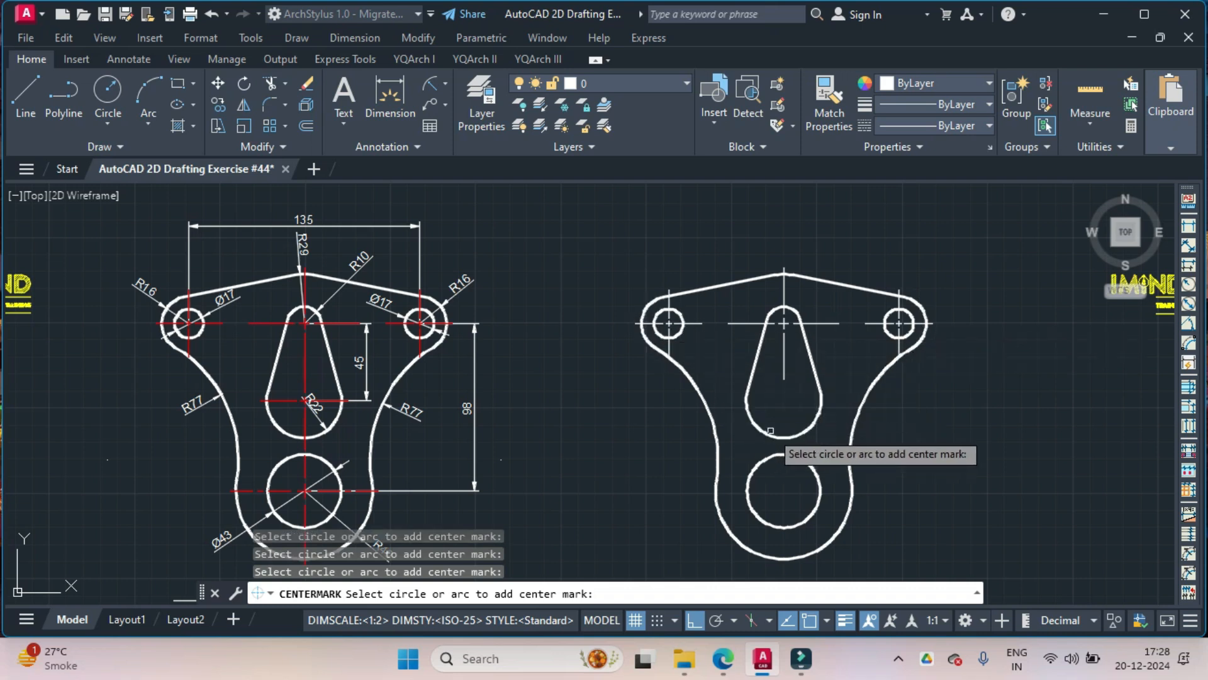
pyautogui.click(771, 435)
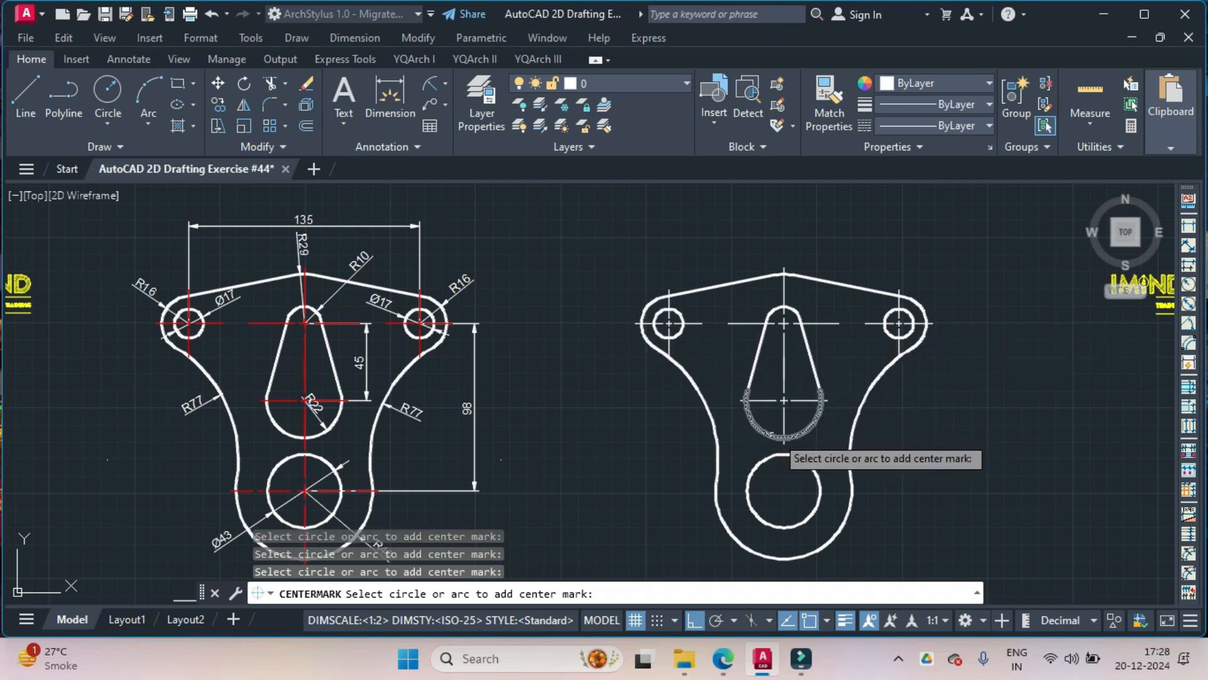
pyautogui.click(784, 560)
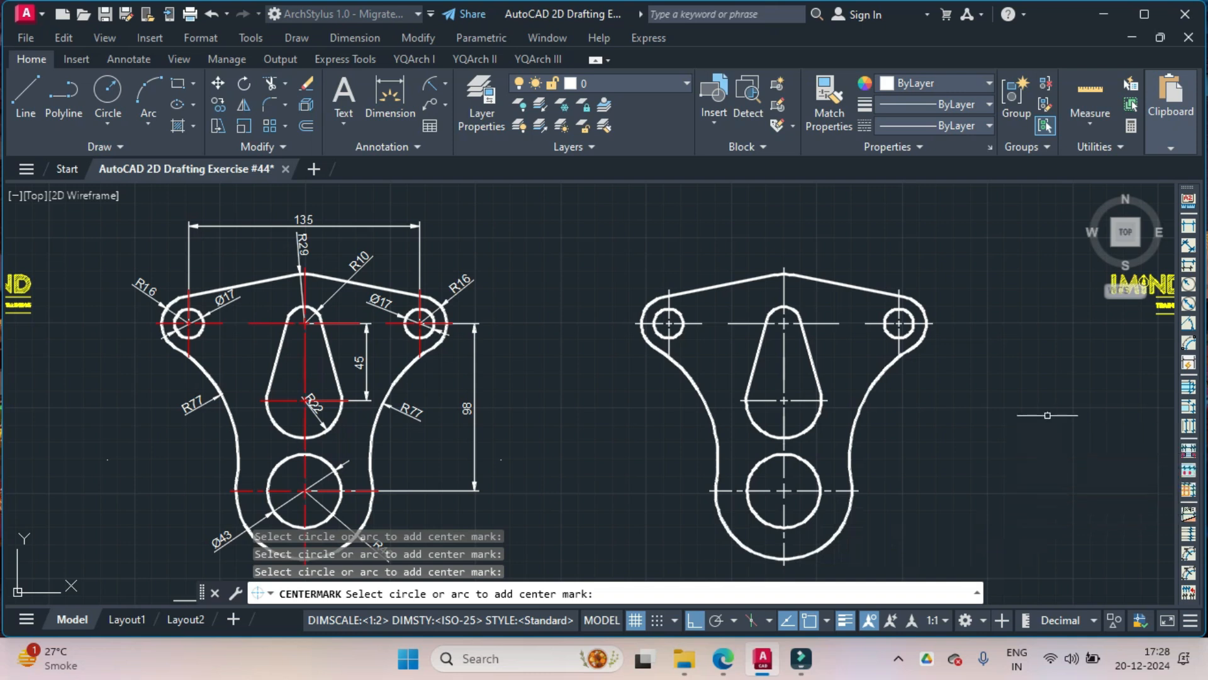
pyautogui.press('Escape')
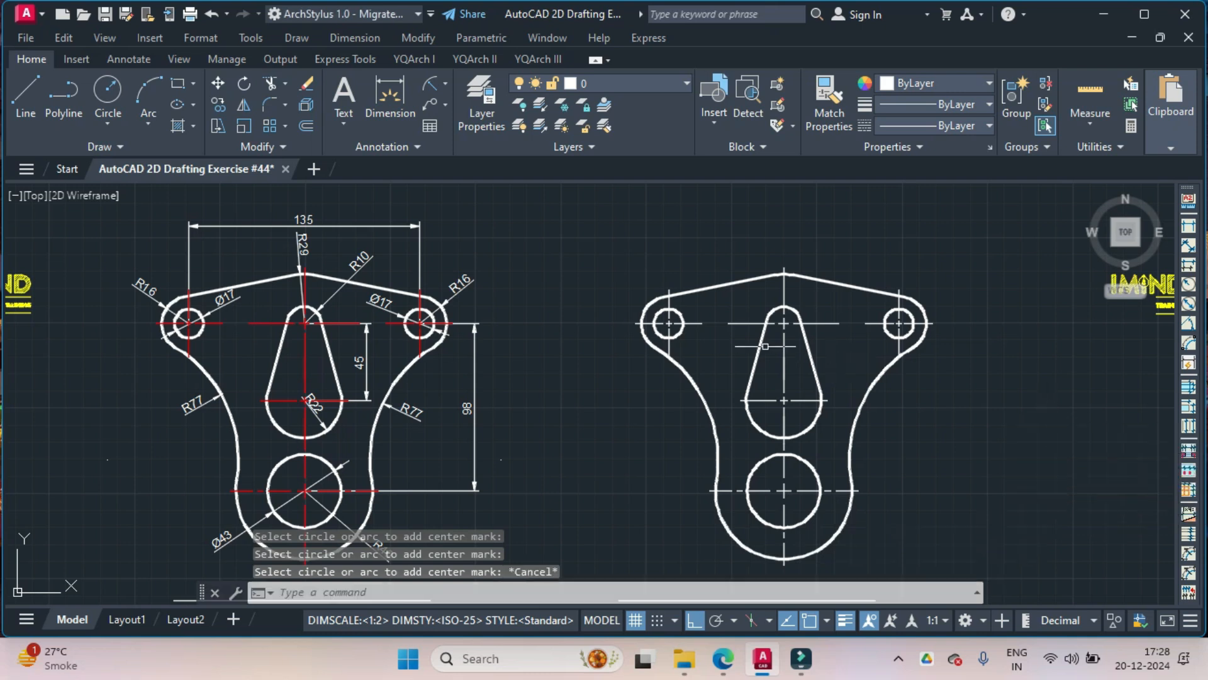
# Step: Colour all five centre marks of the redrawn bracket red and clear the selection
pyautogui.click(691, 324)
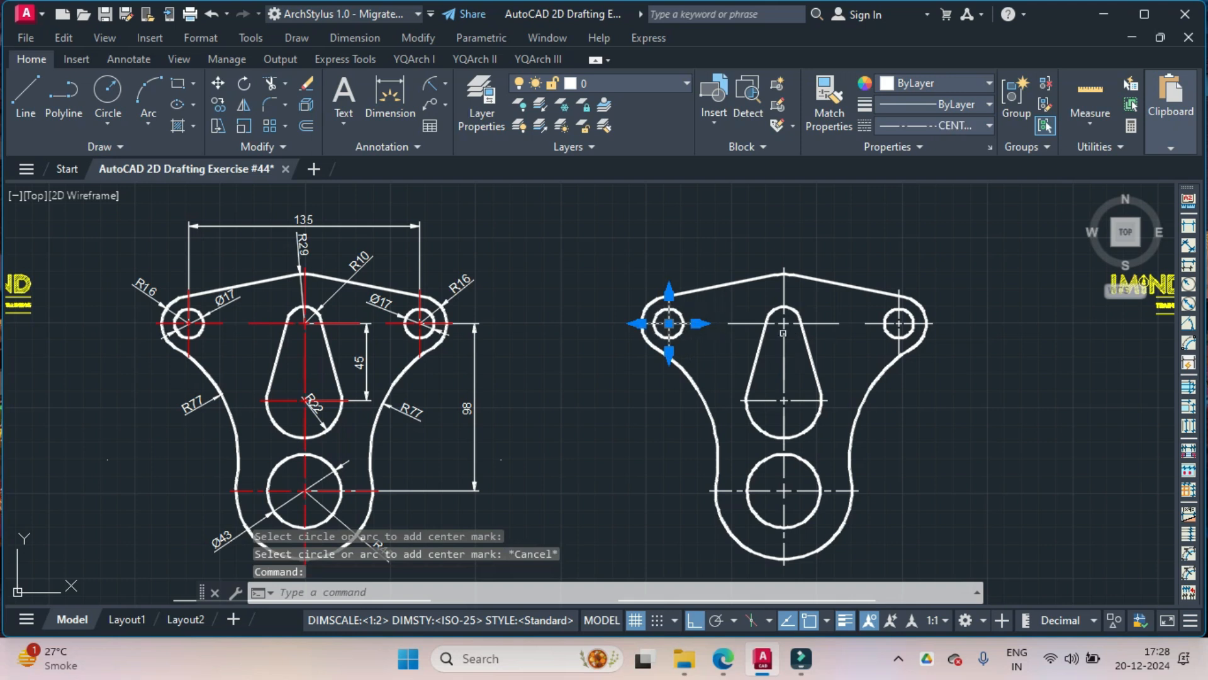
pyautogui.click(751, 322)
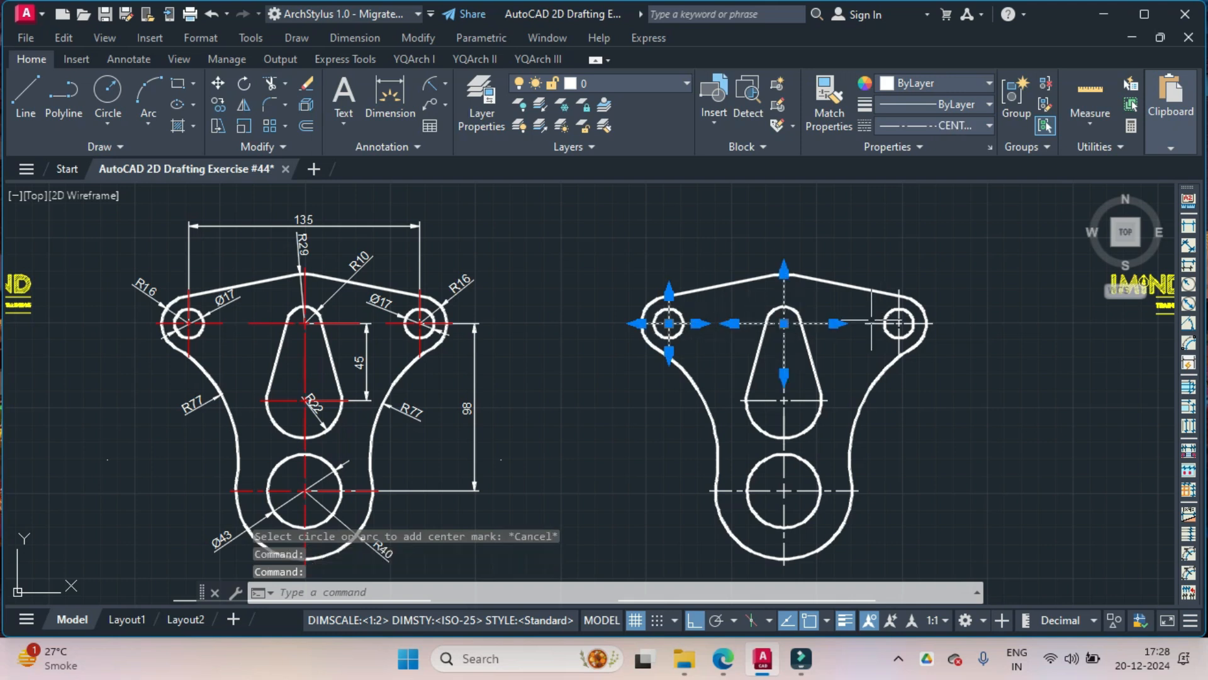
pyautogui.click(871, 323)
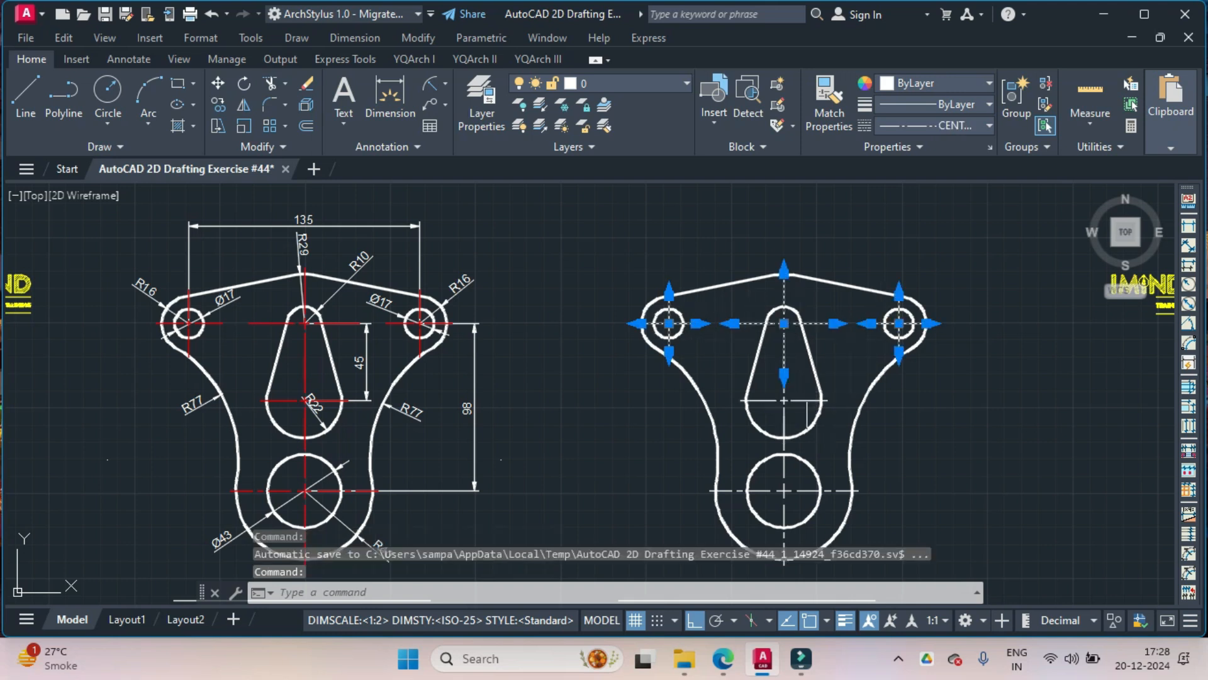
pyautogui.click(807, 403)
pyautogui.click(834, 491)
pyautogui.click(960, 82)
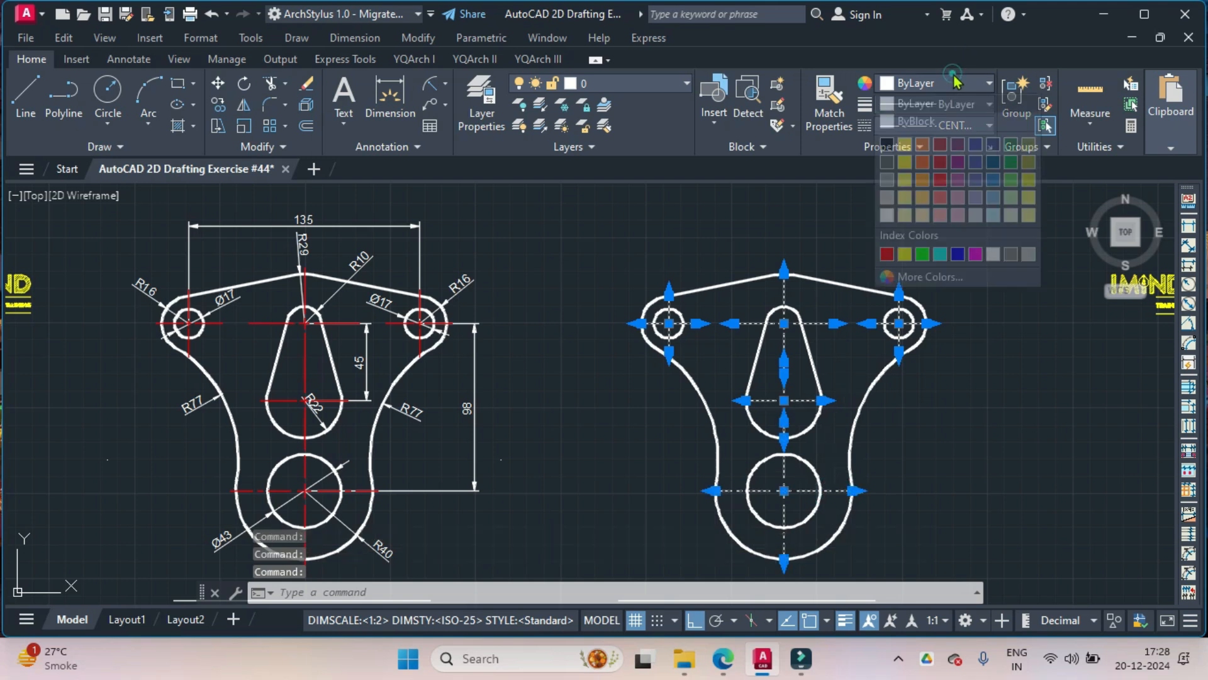
pyautogui.click(886, 254)
pyautogui.press('Escape')
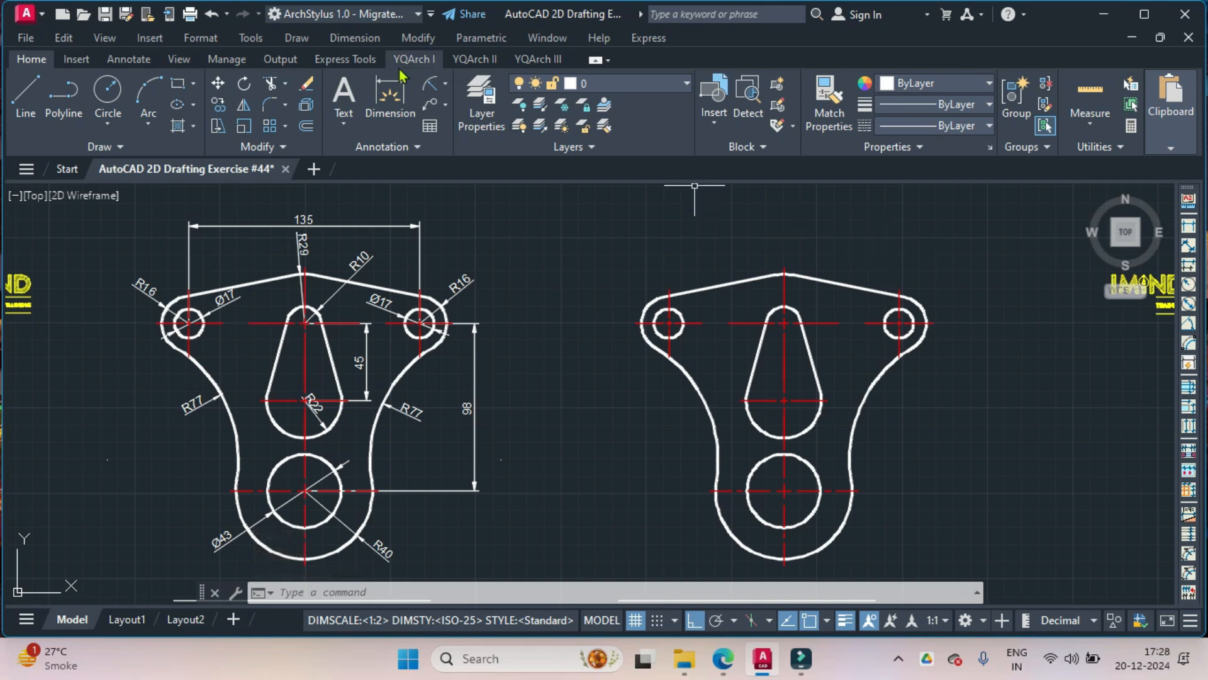
# Step: Dimension the radius of the redrawn bracket's top arc, placing the text above the outline
pyautogui.click(439, 87)
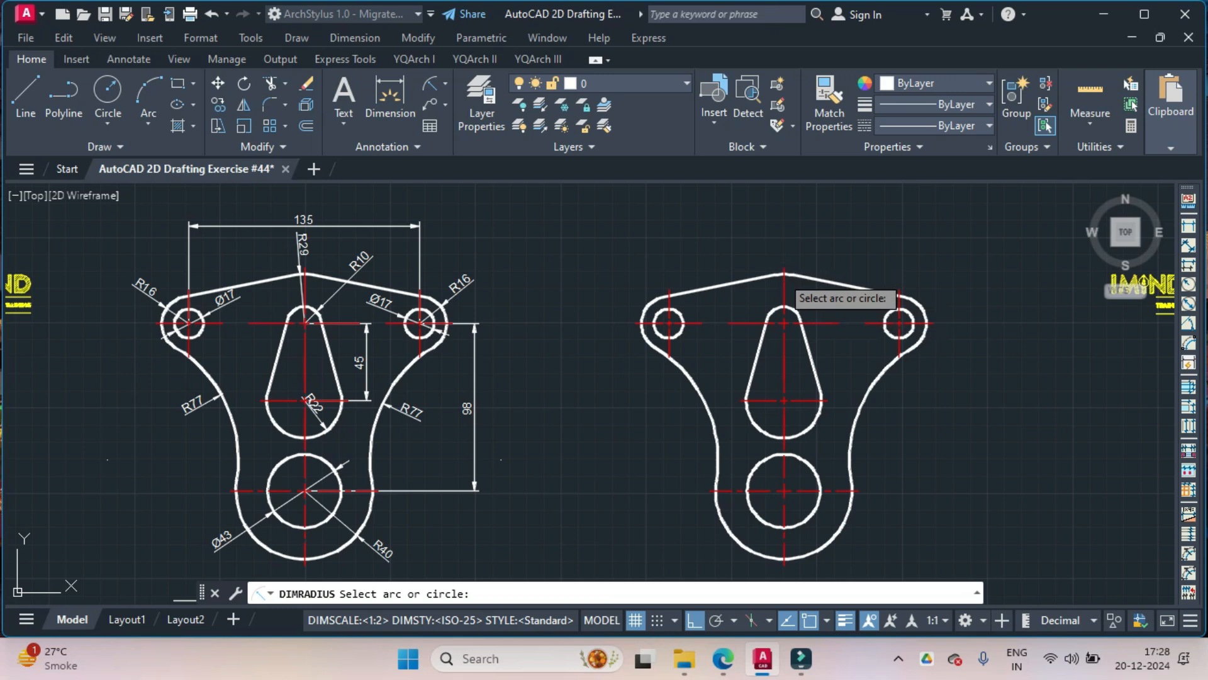
pyautogui.click(784, 275)
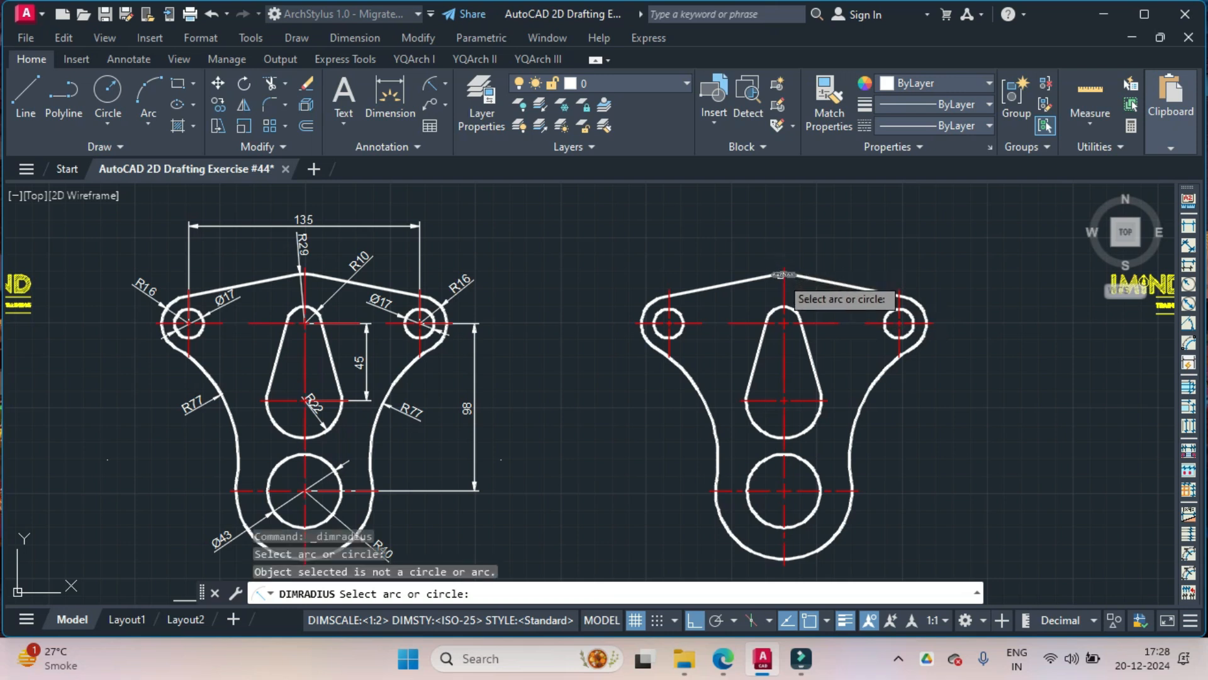
pyautogui.click(785, 275)
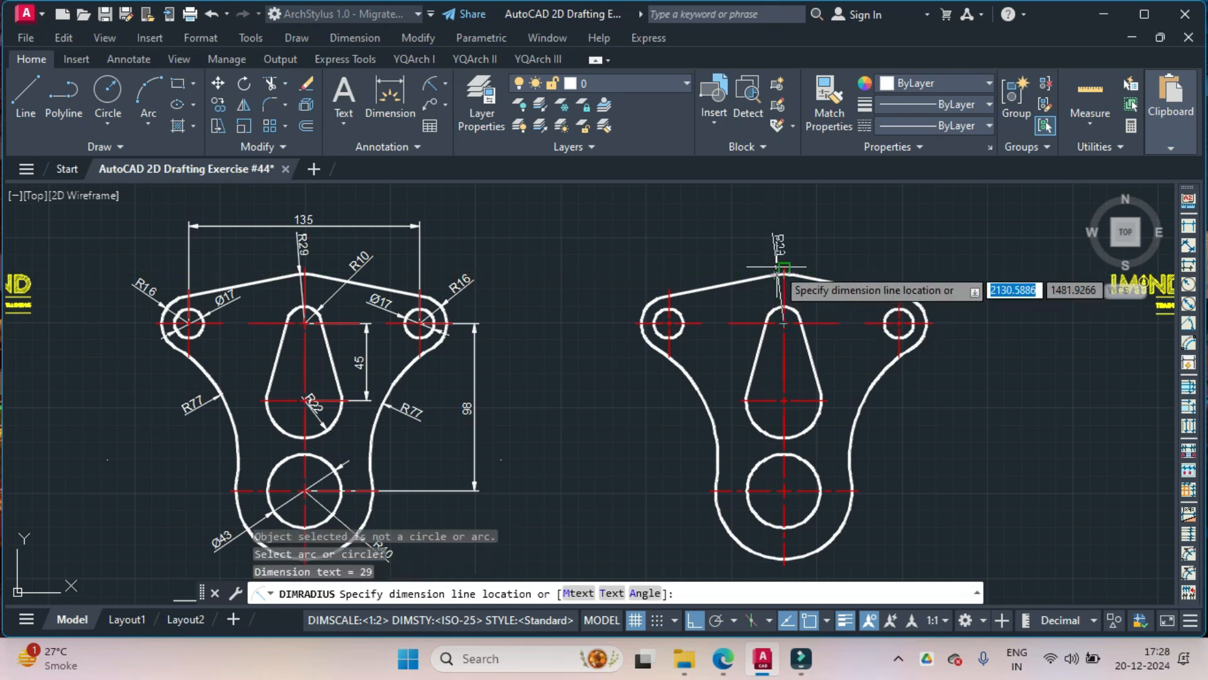
pyautogui.scroll(2, 778, 263)
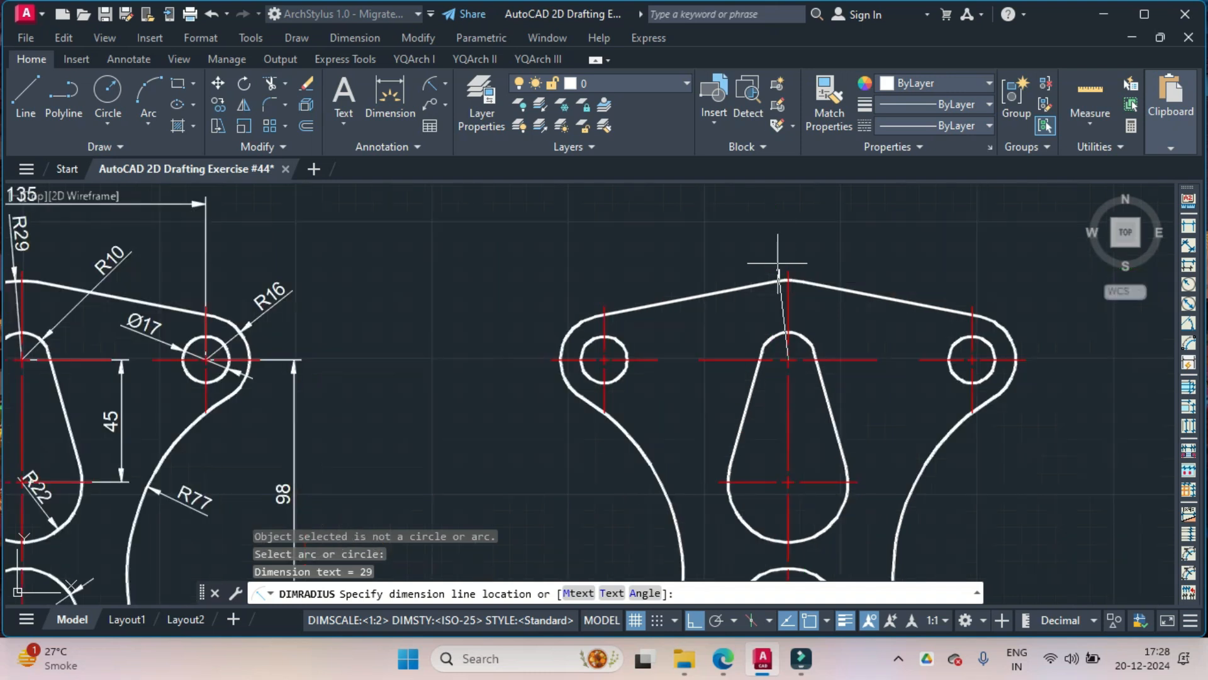
pyautogui.click(778, 263)
pyautogui.scroll(-2, 912, 261)
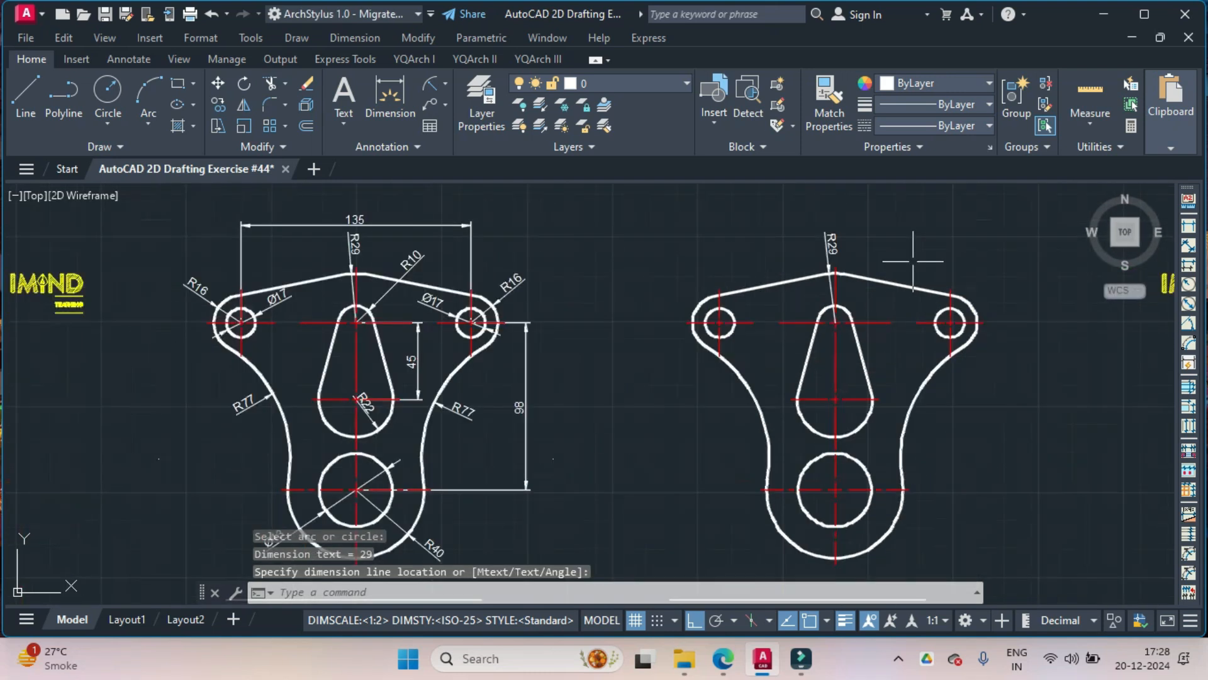
# Step: Add a horizontal linear dimension between the two lug hole centres, placed above the redrawn bracket
pyautogui.click(444, 84)
pyautogui.click(471, 115)
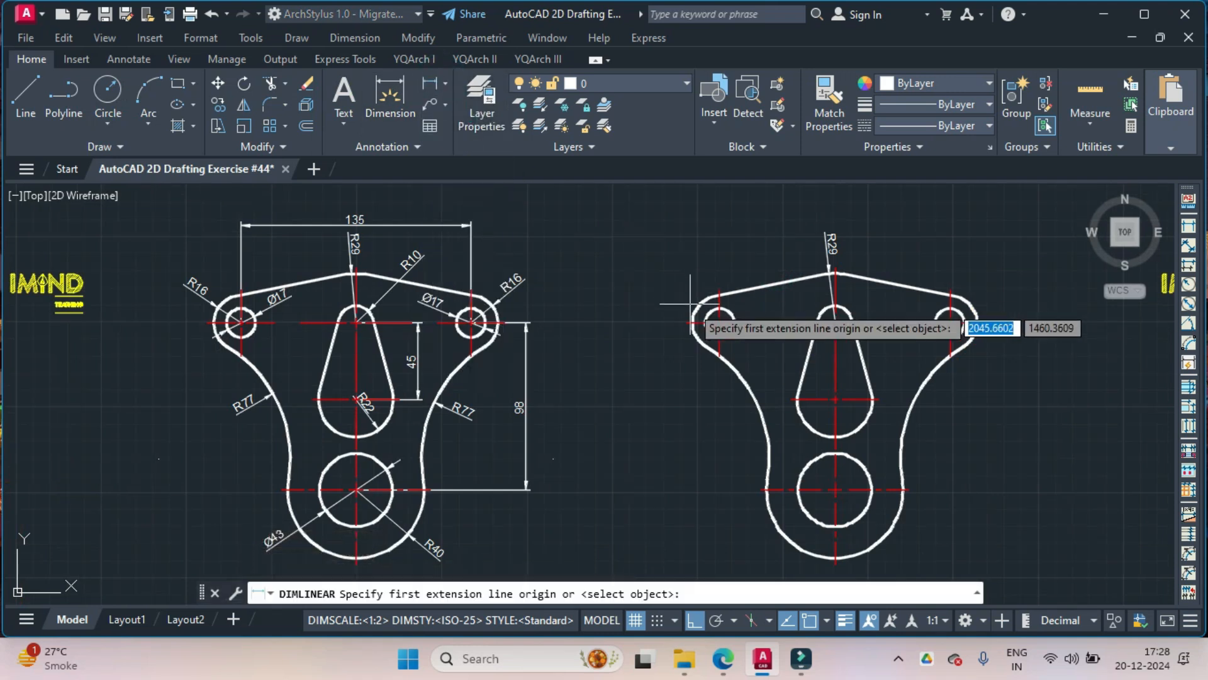
pyautogui.click(720, 322)
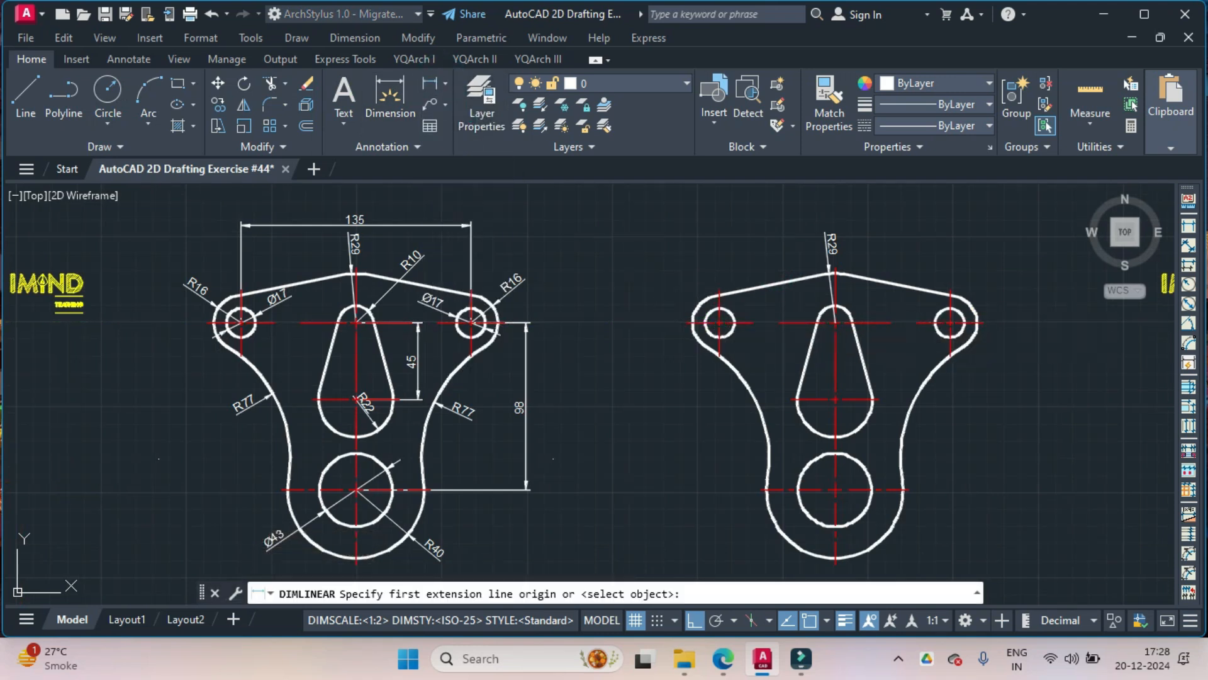
pyautogui.click(950, 323)
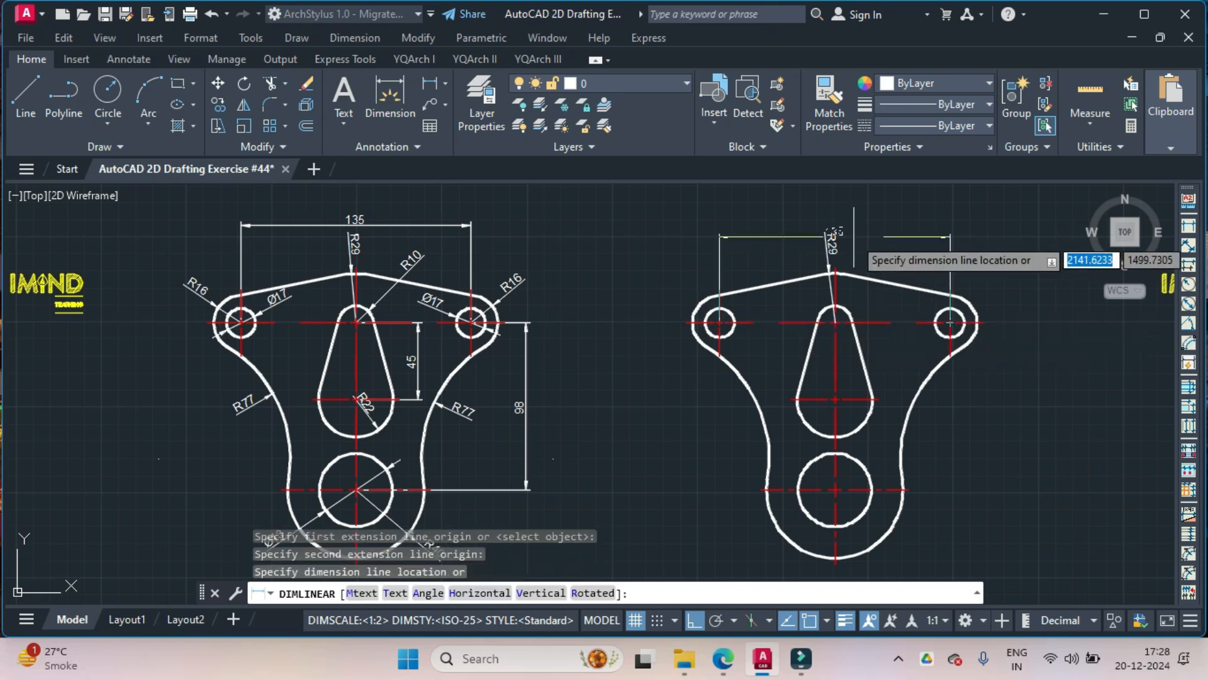
pyautogui.click(864, 222)
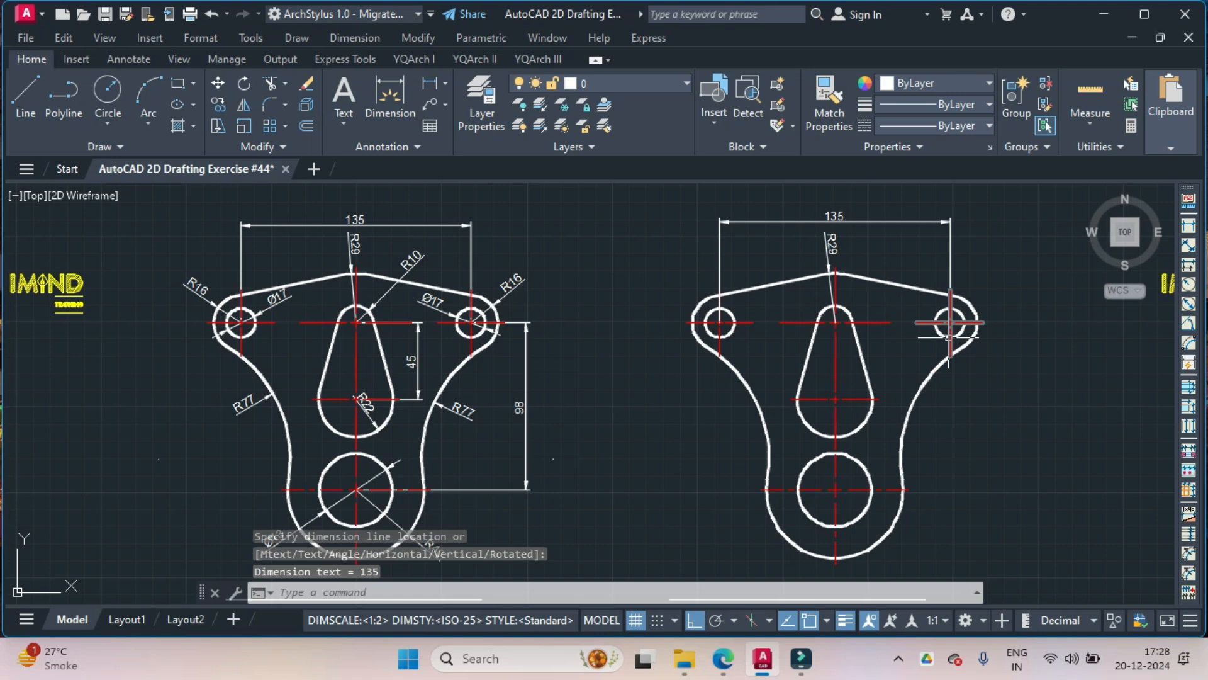
# Step: Dimension the radius of the teardrop's upper arc, placing the text outside the outline to the upper right
pyautogui.moveTo(950, 323); pyautogui.dragTo(919, 342, button='middle')
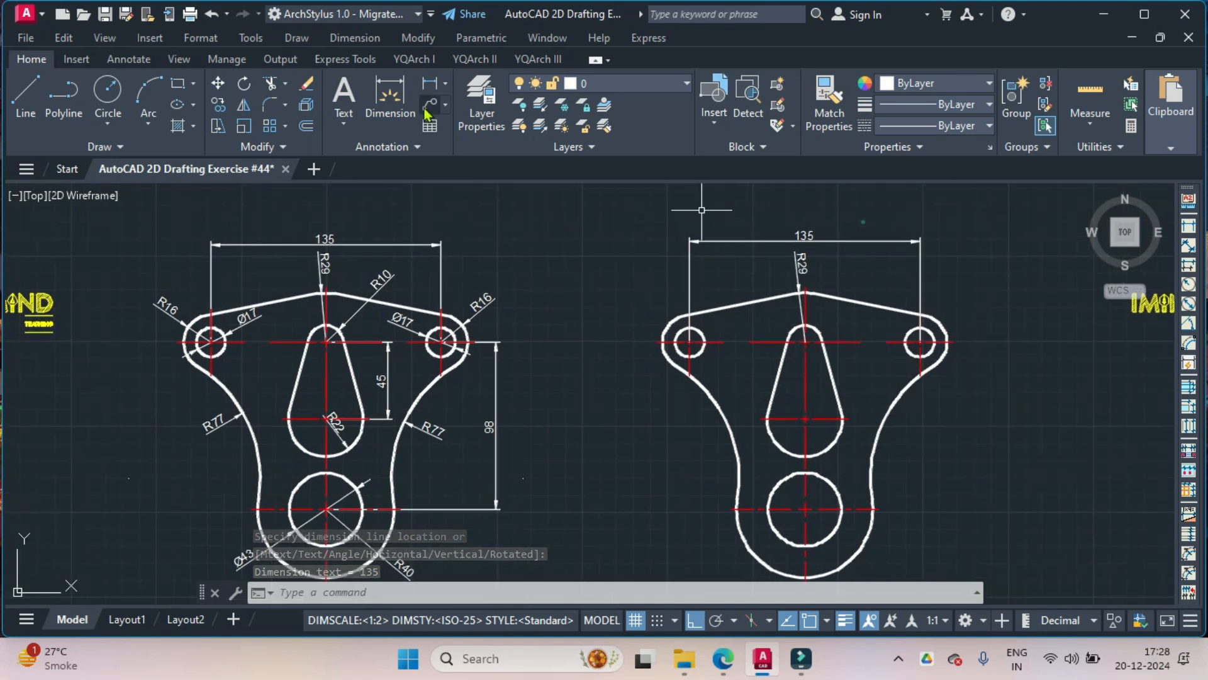
pyautogui.click(445, 83)
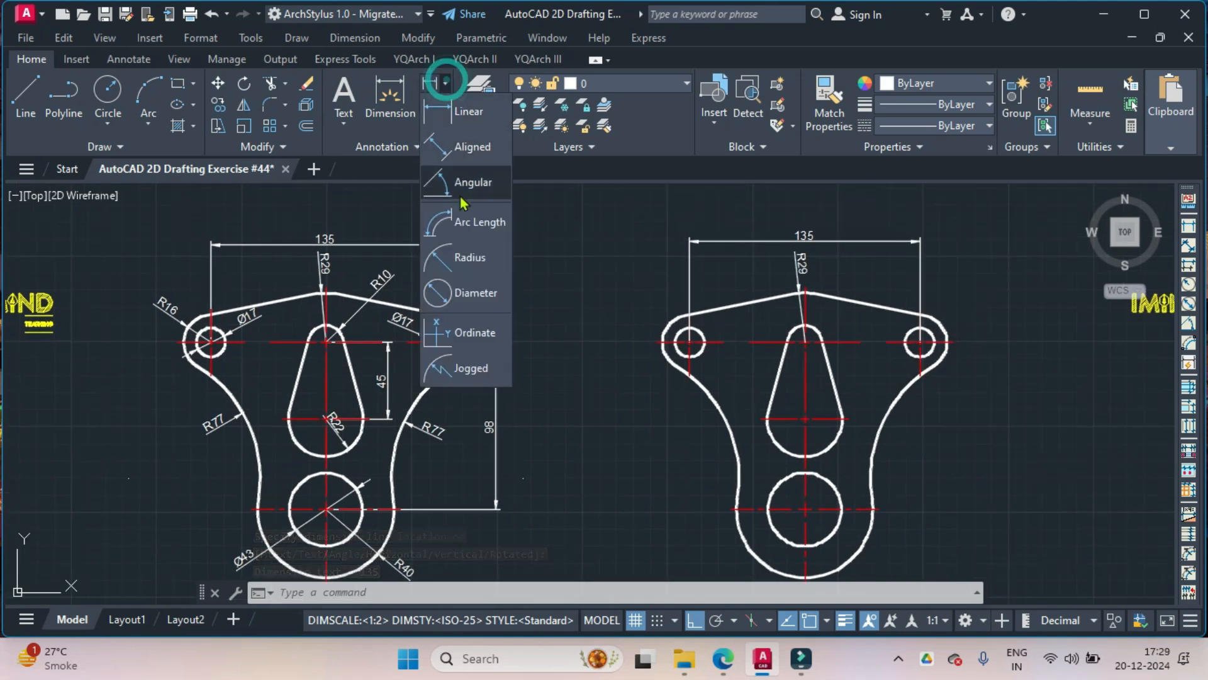
pyautogui.click(466, 264)
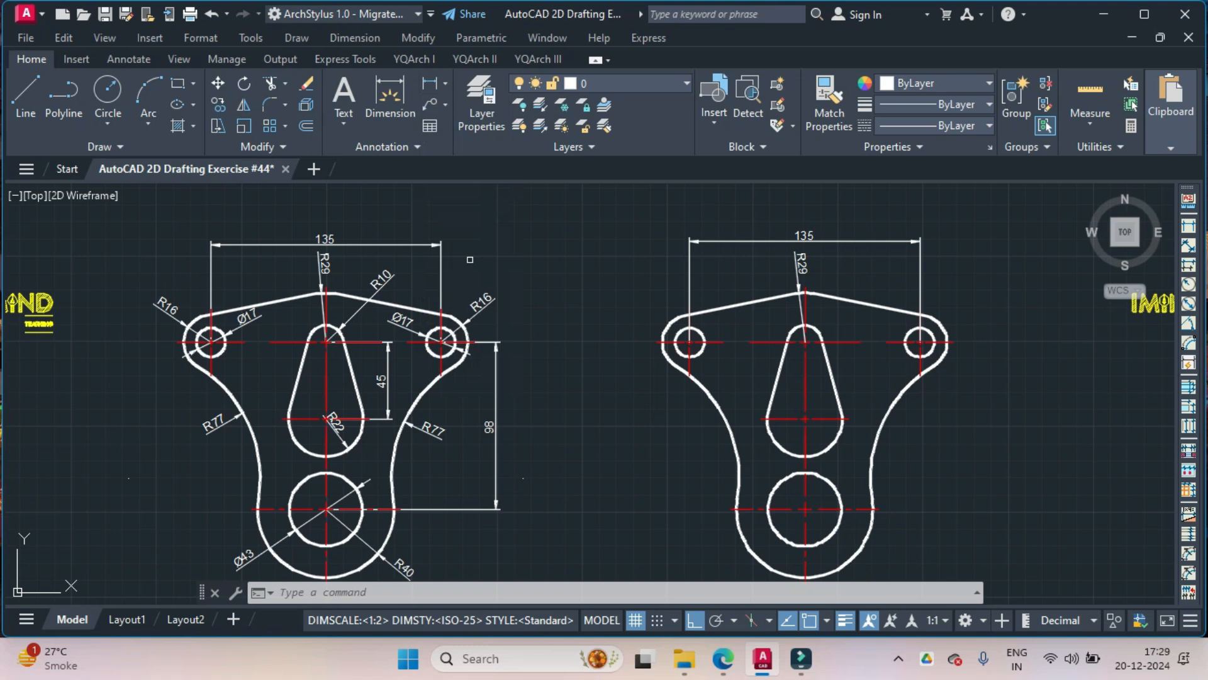
pyautogui.click(818, 333)
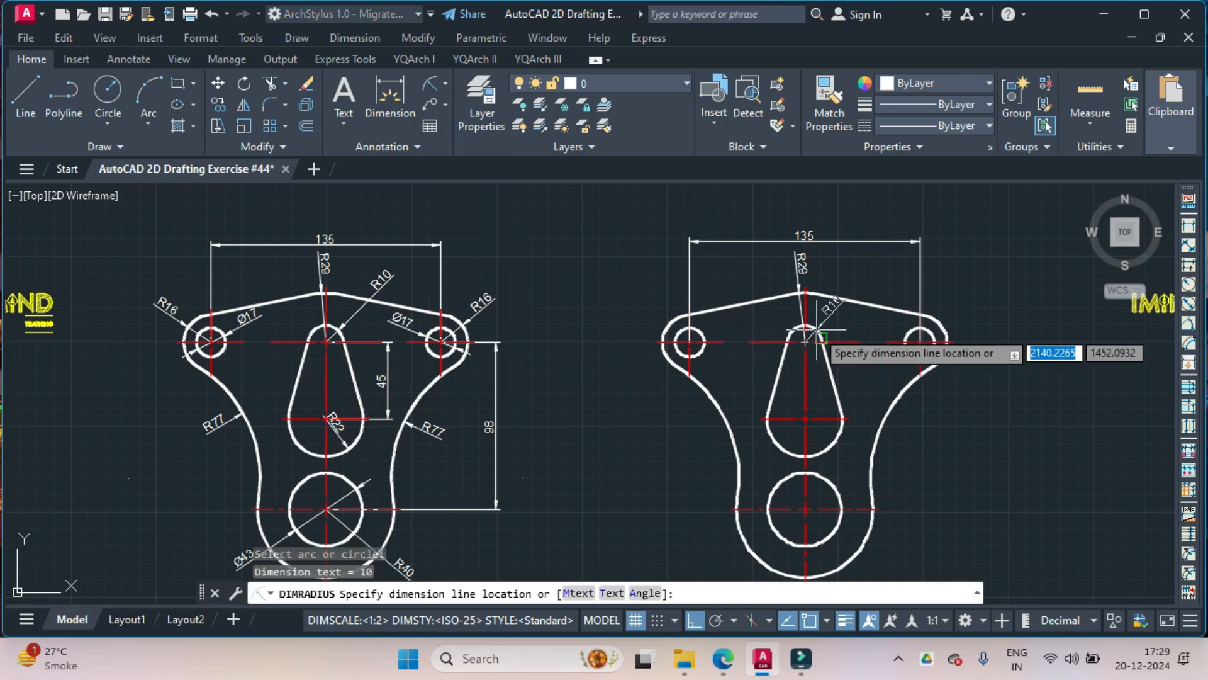
pyautogui.click(856, 286)
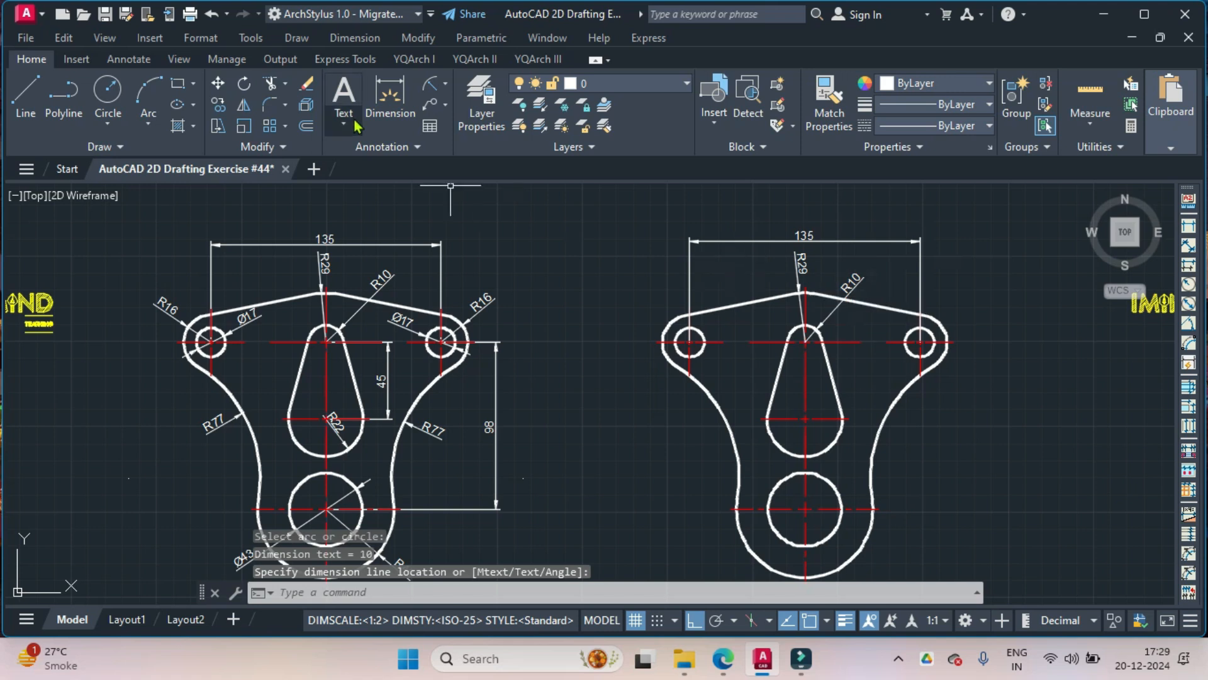
# Step: Dimension the outer radius of the redrawn bracket's right lug, placing the text to its upper right
pyautogui.click(431, 83)
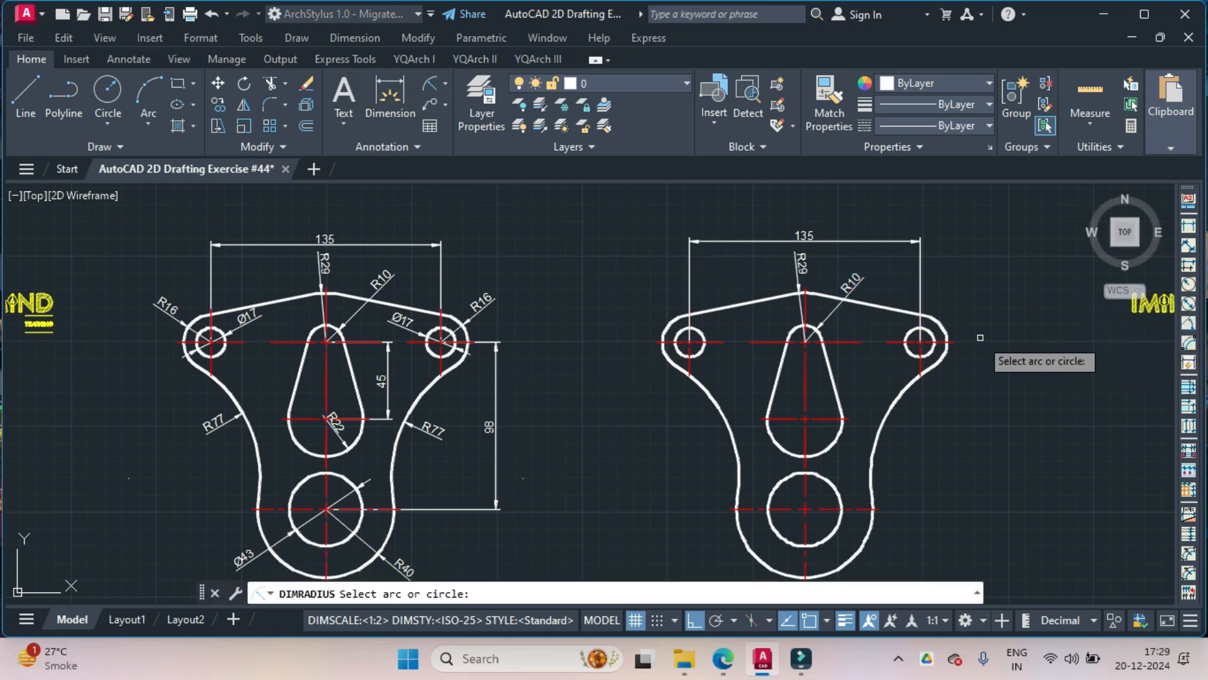
pyautogui.click(948, 328)
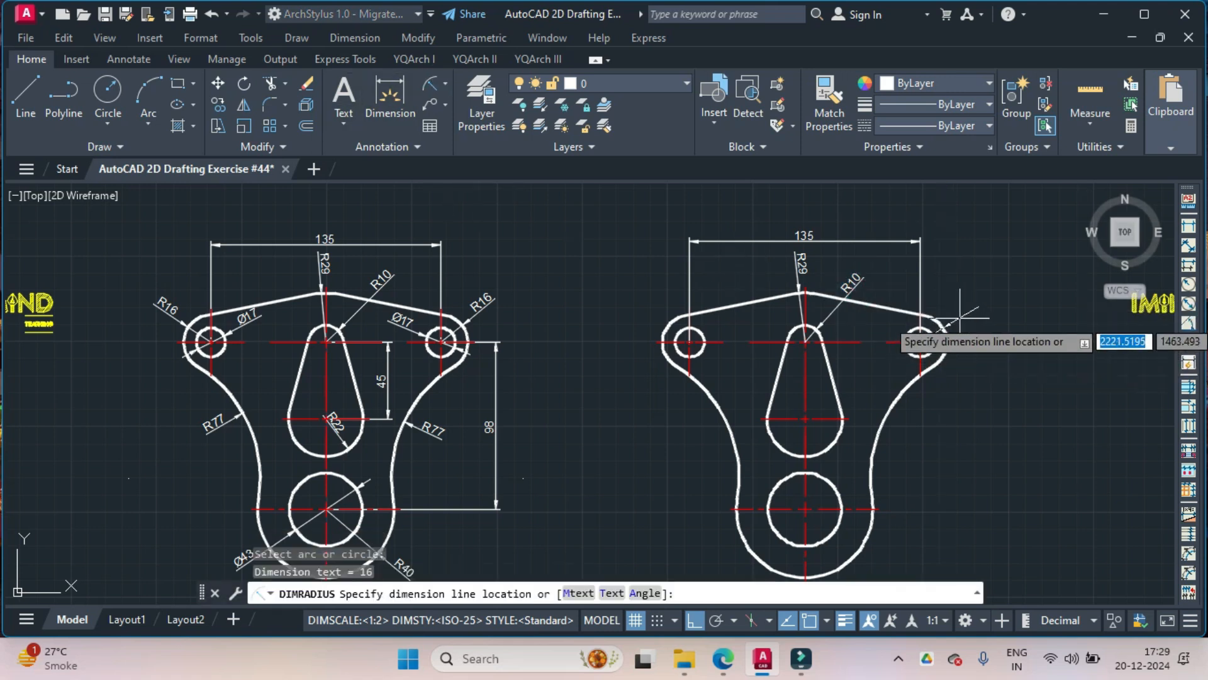
pyautogui.click(956, 318)
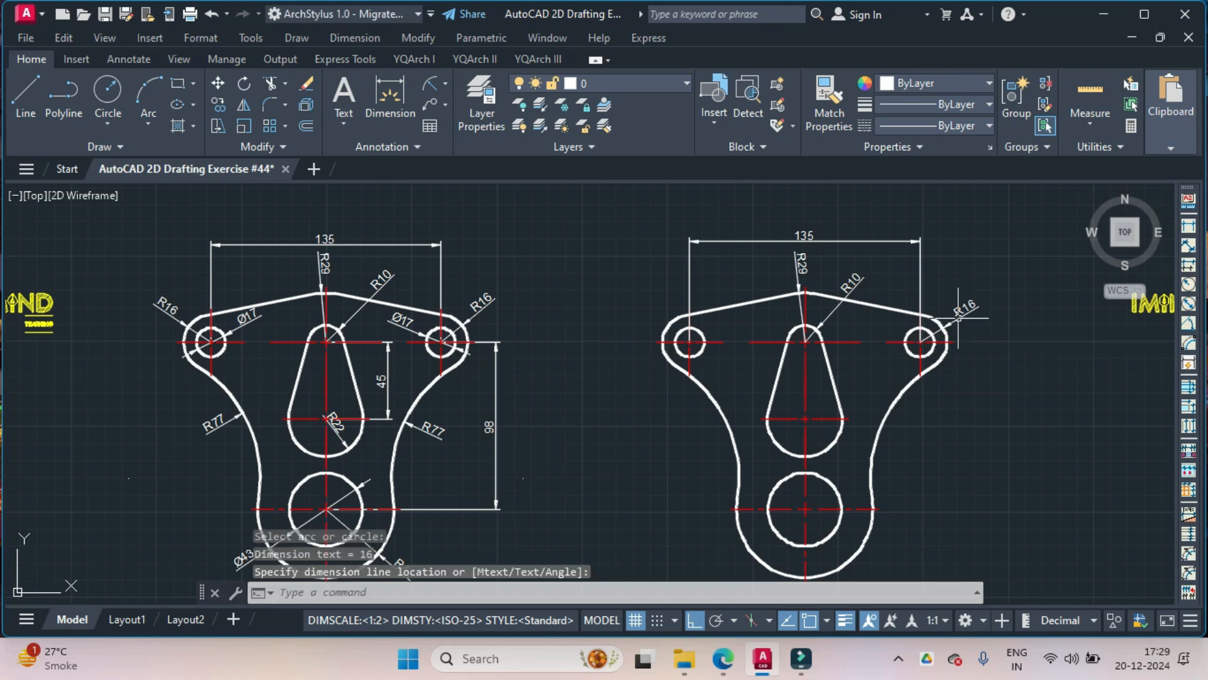
# Step: Dimension the diameter of the redrawn bracket's right lug hole, placing the text inside the outline to the hole's upper left
pyautogui.click(443, 93)
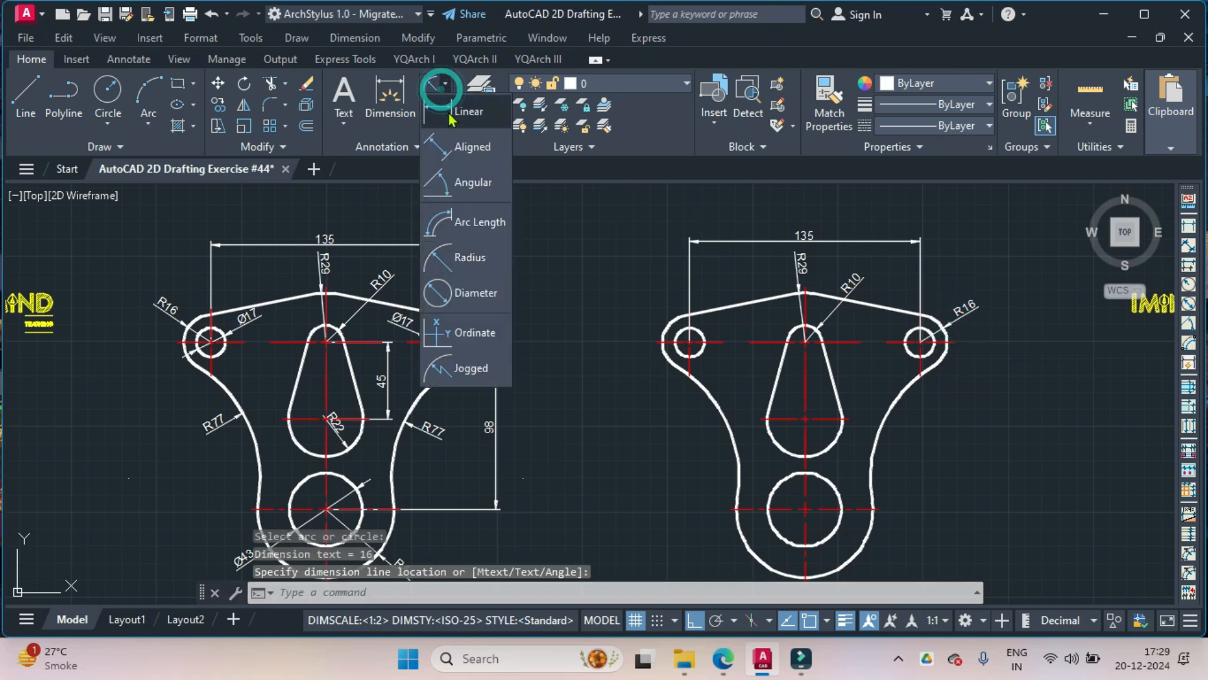
pyautogui.click(463, 289)
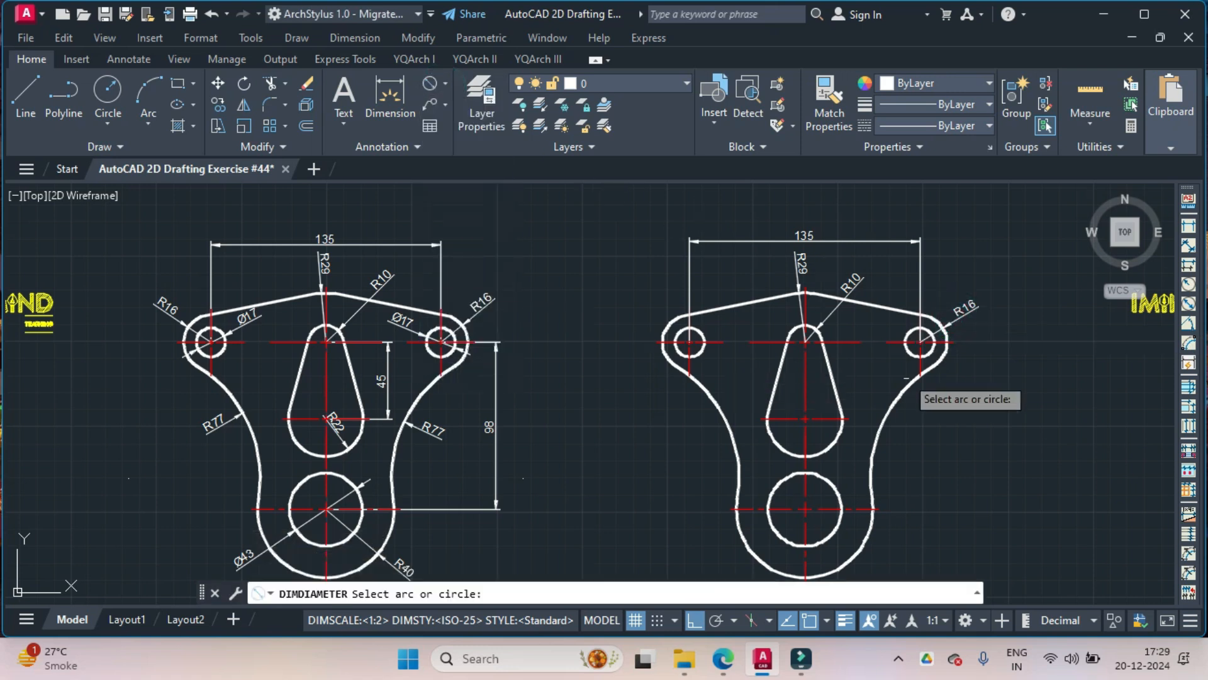
pyautogui.click(904, 341)
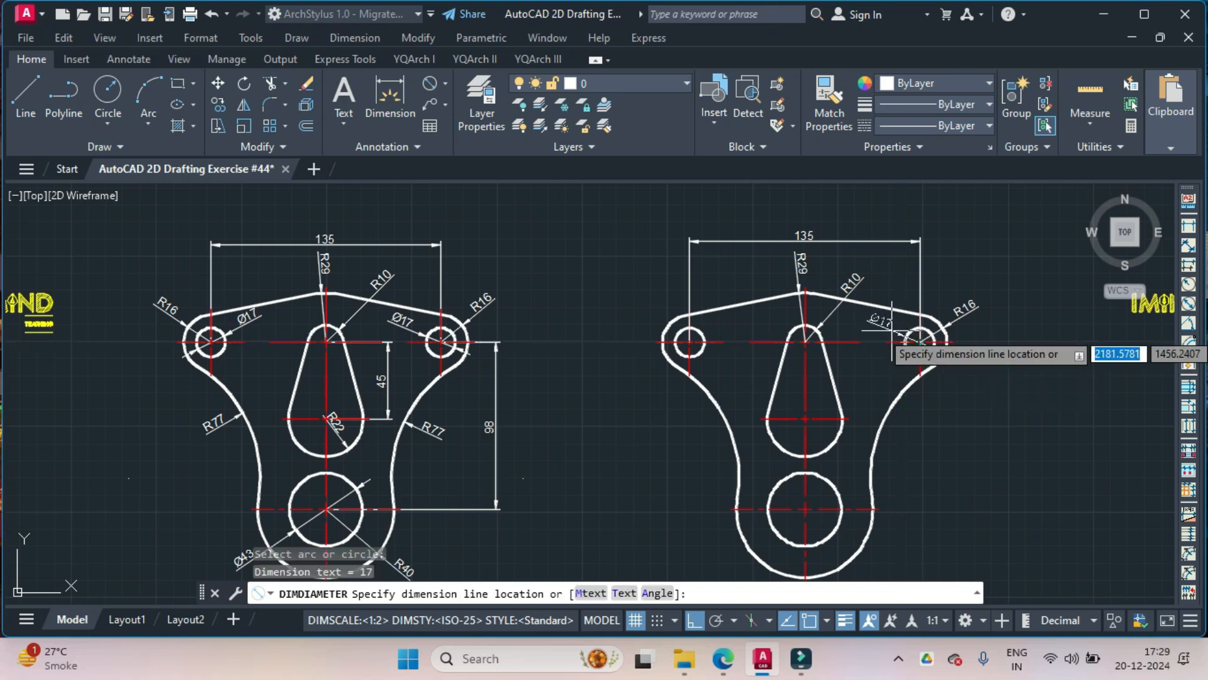
pyautogui.click(892, 330)
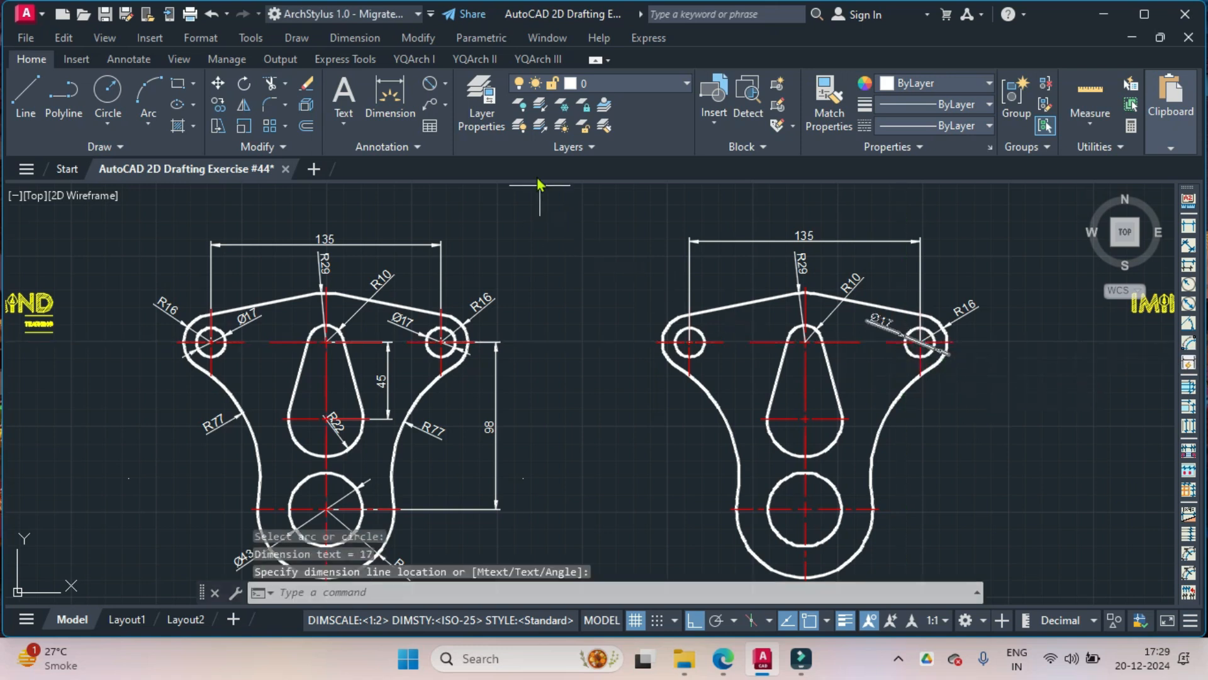
# Step: Add a vertical linear dimension between the teardrop's upper and lower arc centres, placed just right of the redrawn teardrop
pyautogui.click(445, 83)
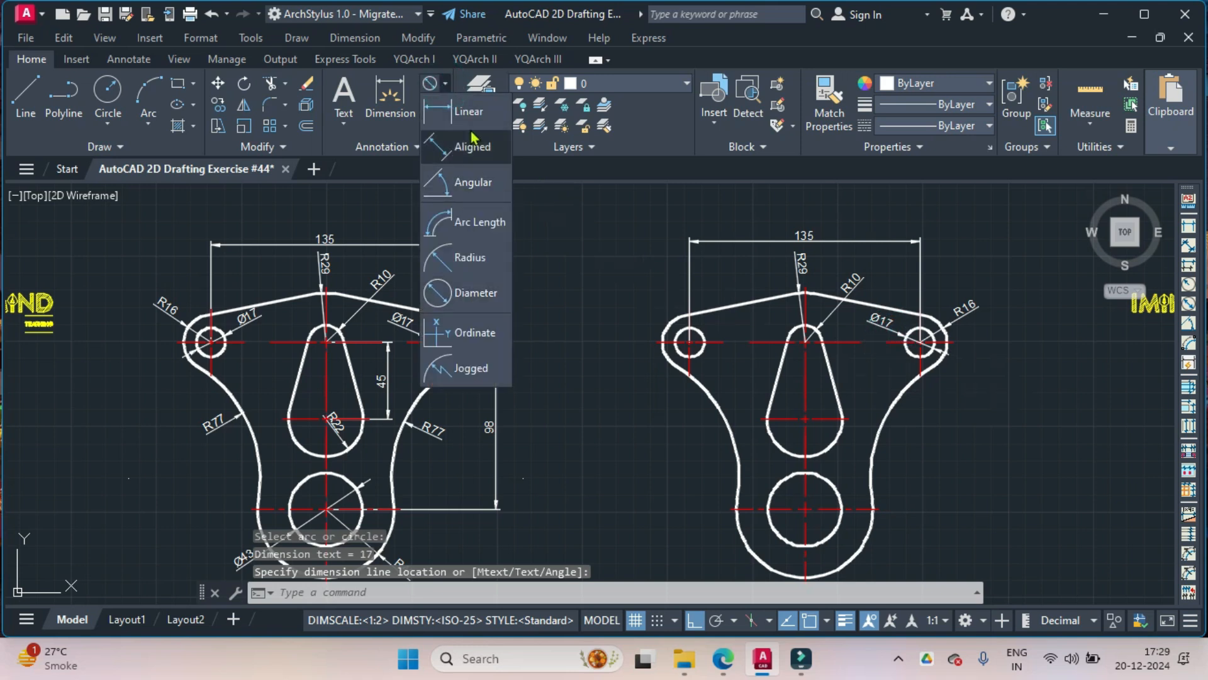
pyautogui.click(469, 112)
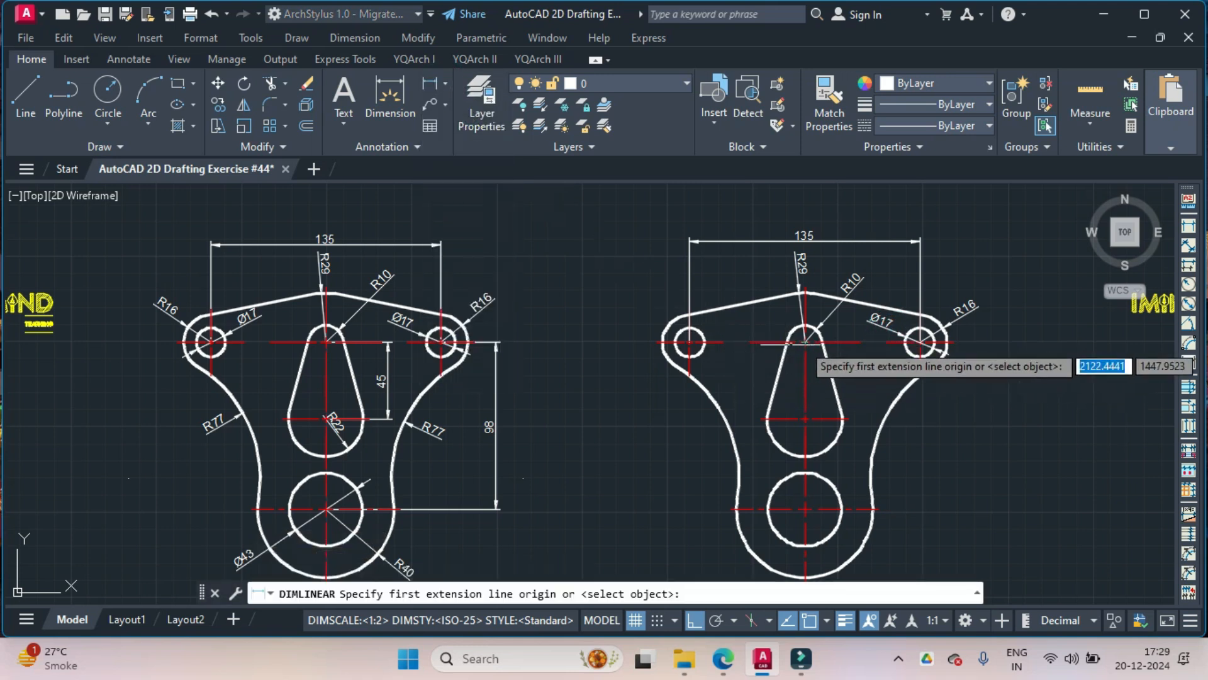
pyautogui.click(806, 343)
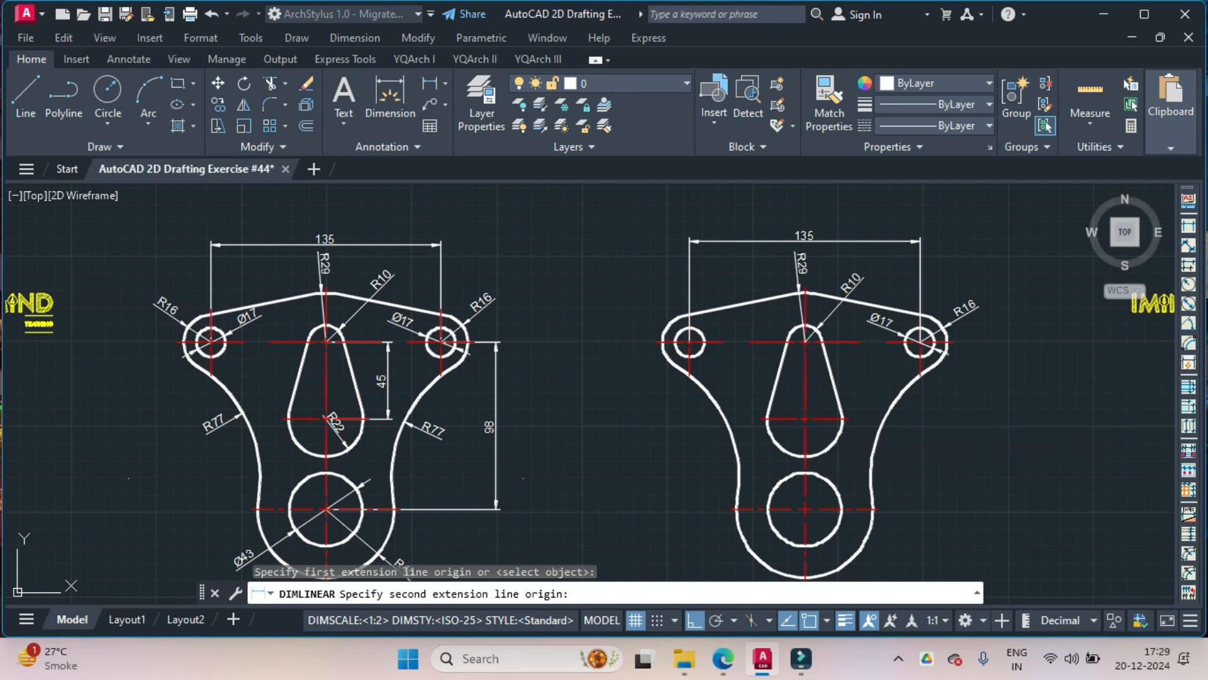
pyautogui.click(806, 419)
pyautogui.click(859, 390)
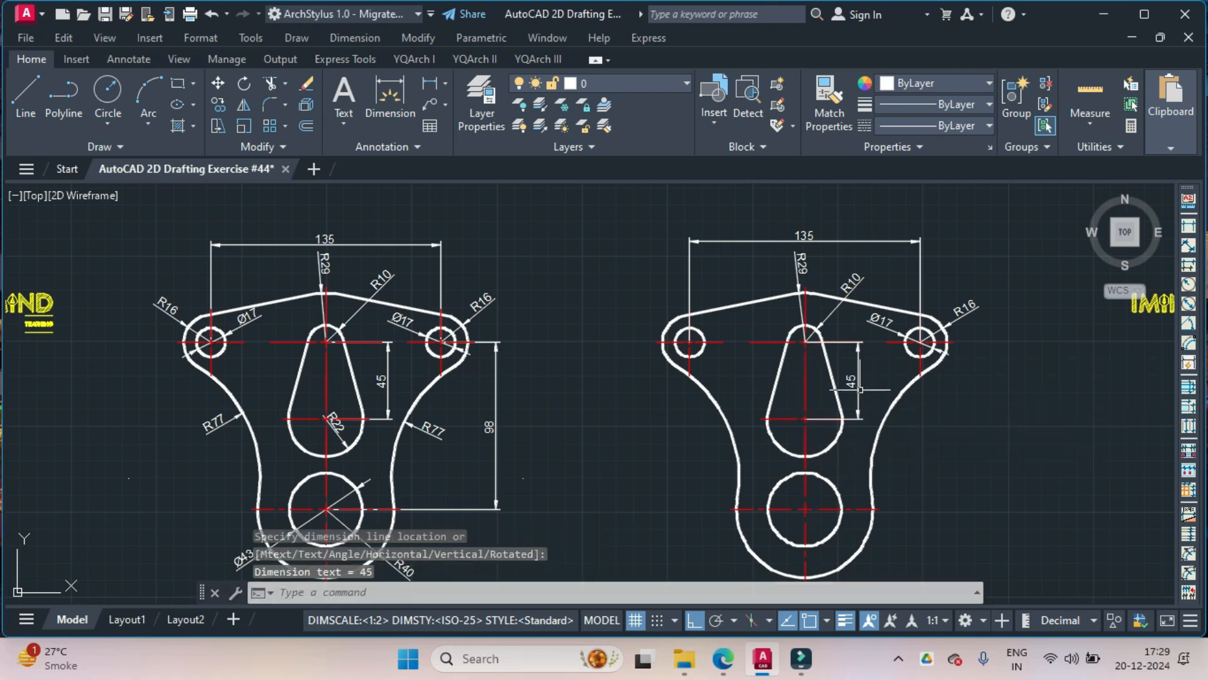
# Step: Dimension the radius of the redrawn bracket's right concave side arc, placing the text outside the outline to the lower right
pyautogui.click(444, 88)
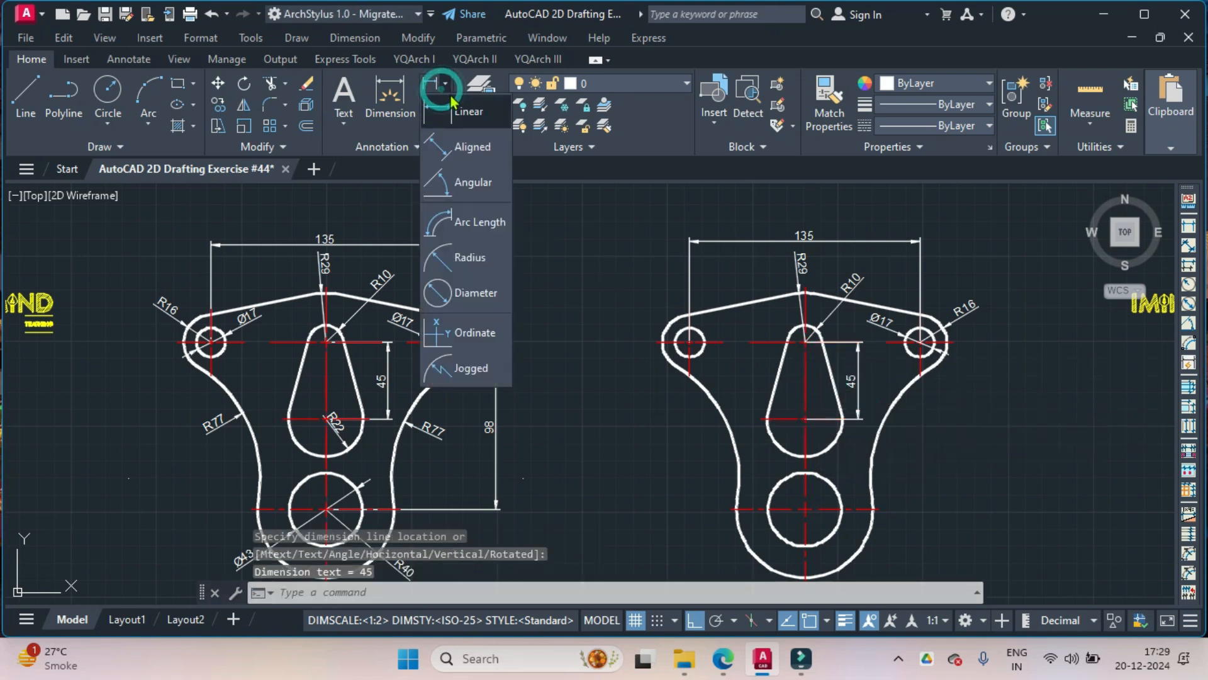
pyautogui.click(469, 259)
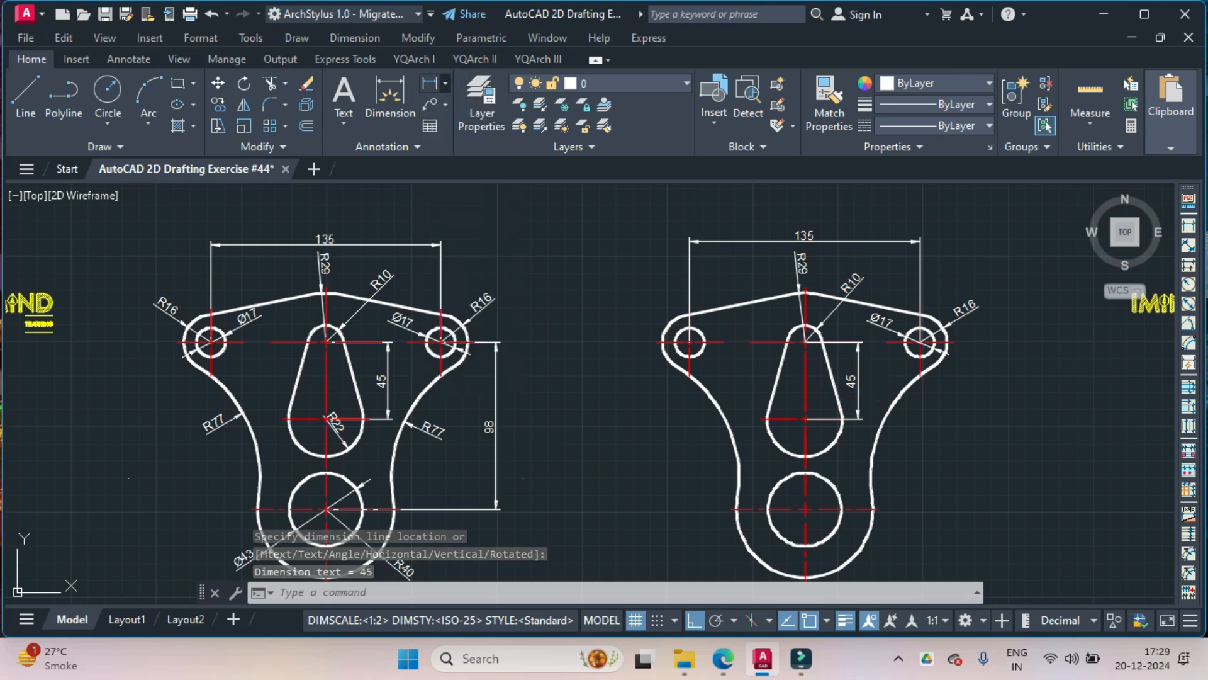
pyautogui.click(891, 415)
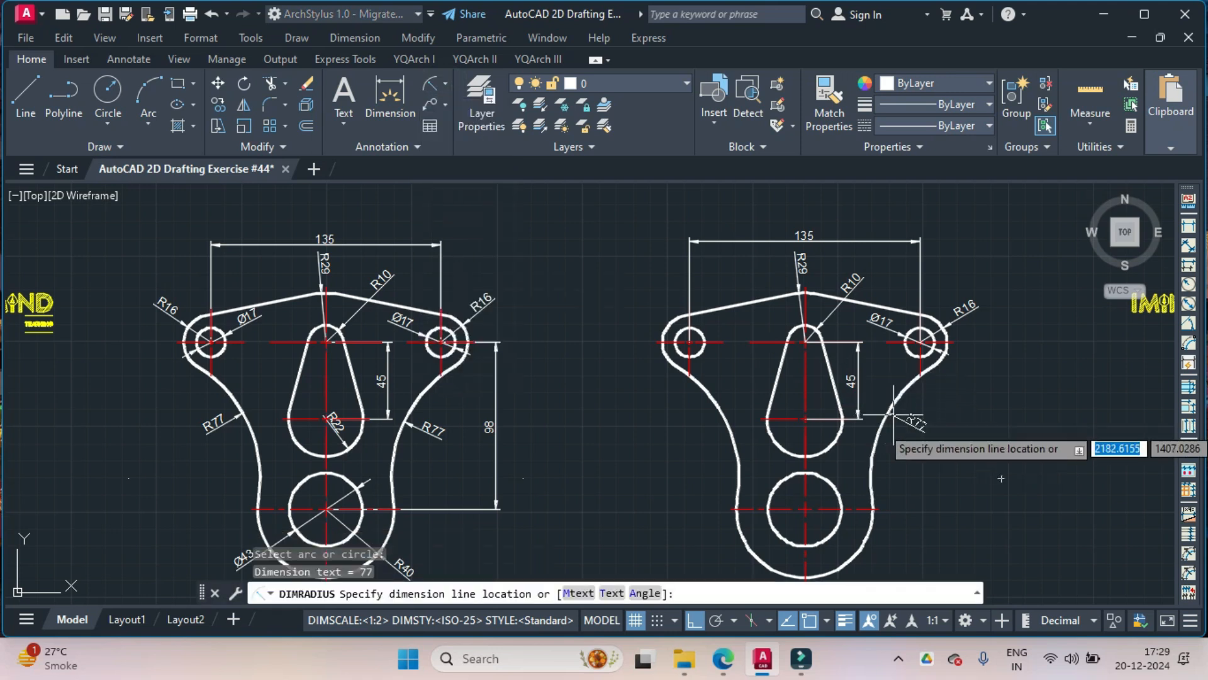
pyautogui.click(934, 433)
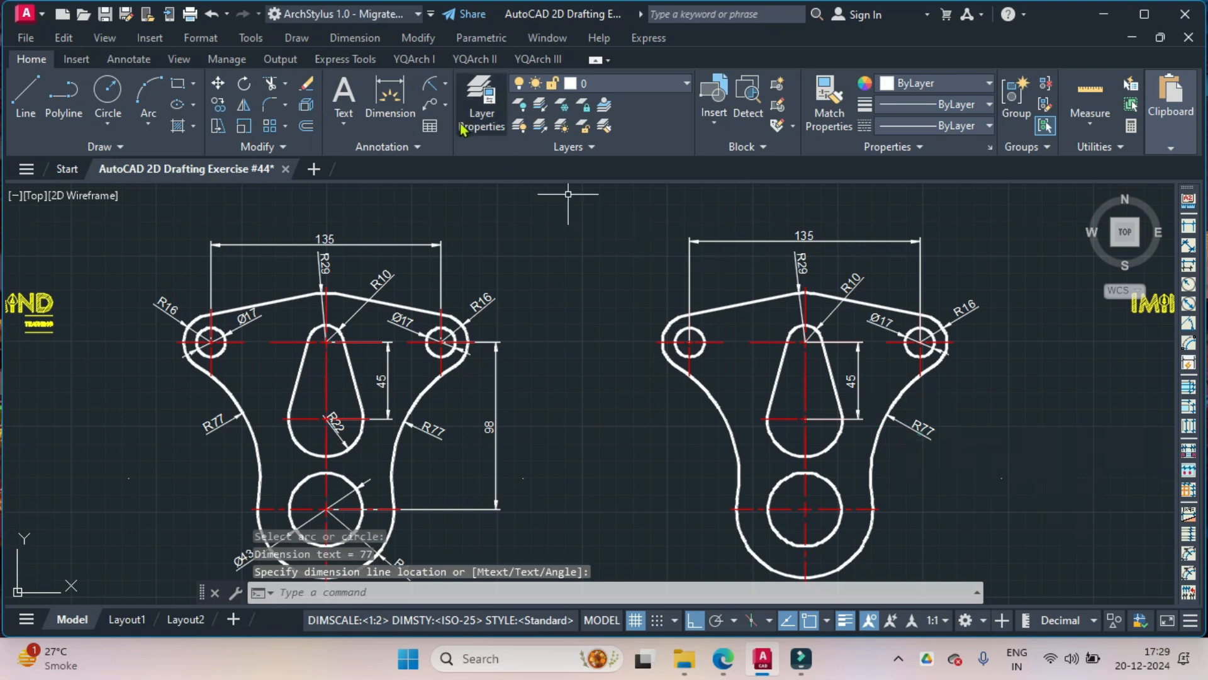
# Step: Add a vertical linear dimension from the right lug hole's centre to the large lower hole's centre, placed right of the redrawn bracket
pyautogui.click(446, 83)
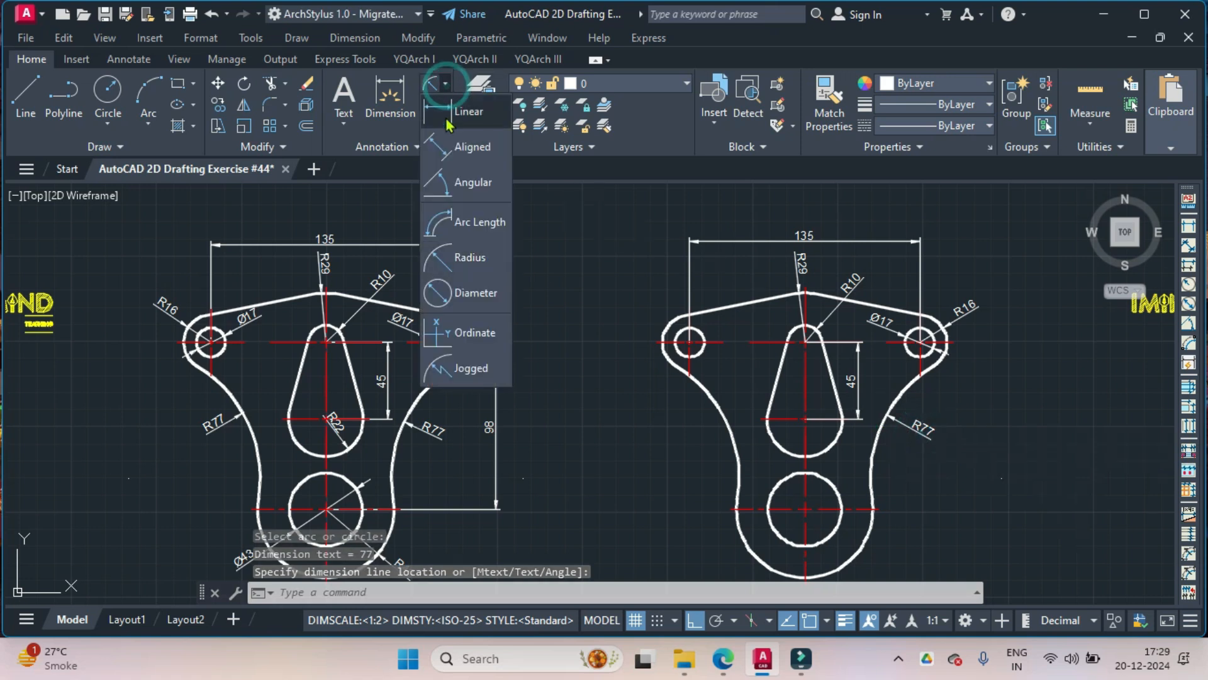
pyautogui.click(468, 108)
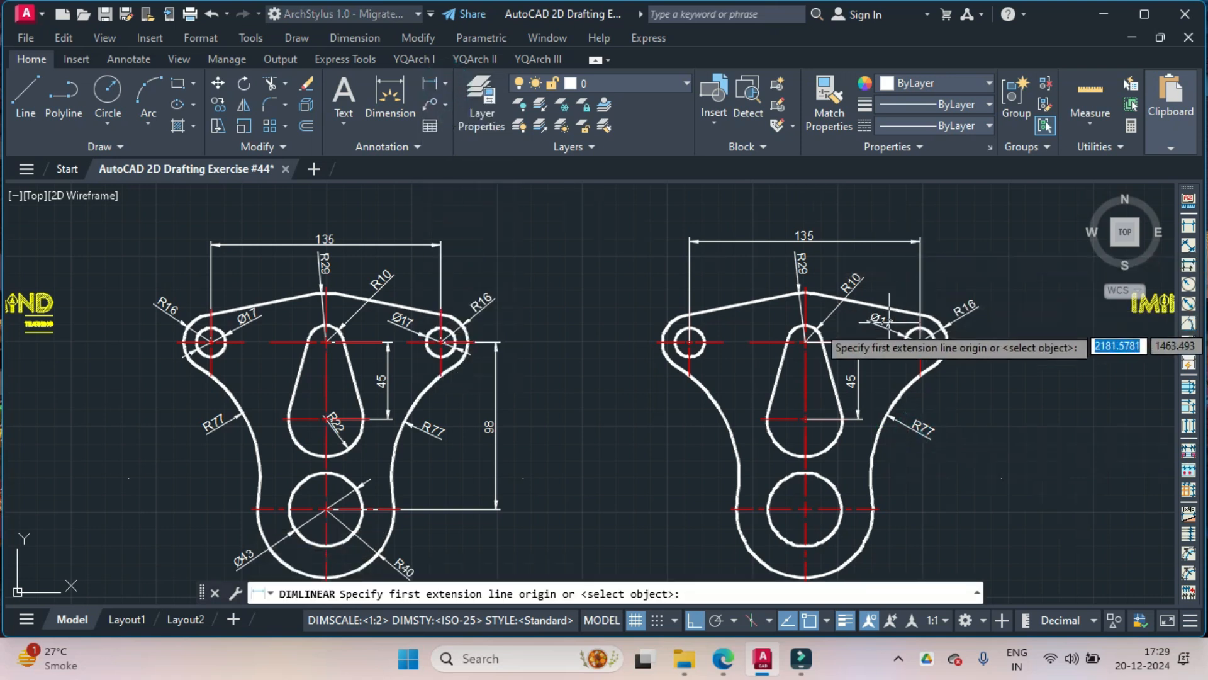
pyautogui.click(920, 343)
pyautogui.click(805, 509)
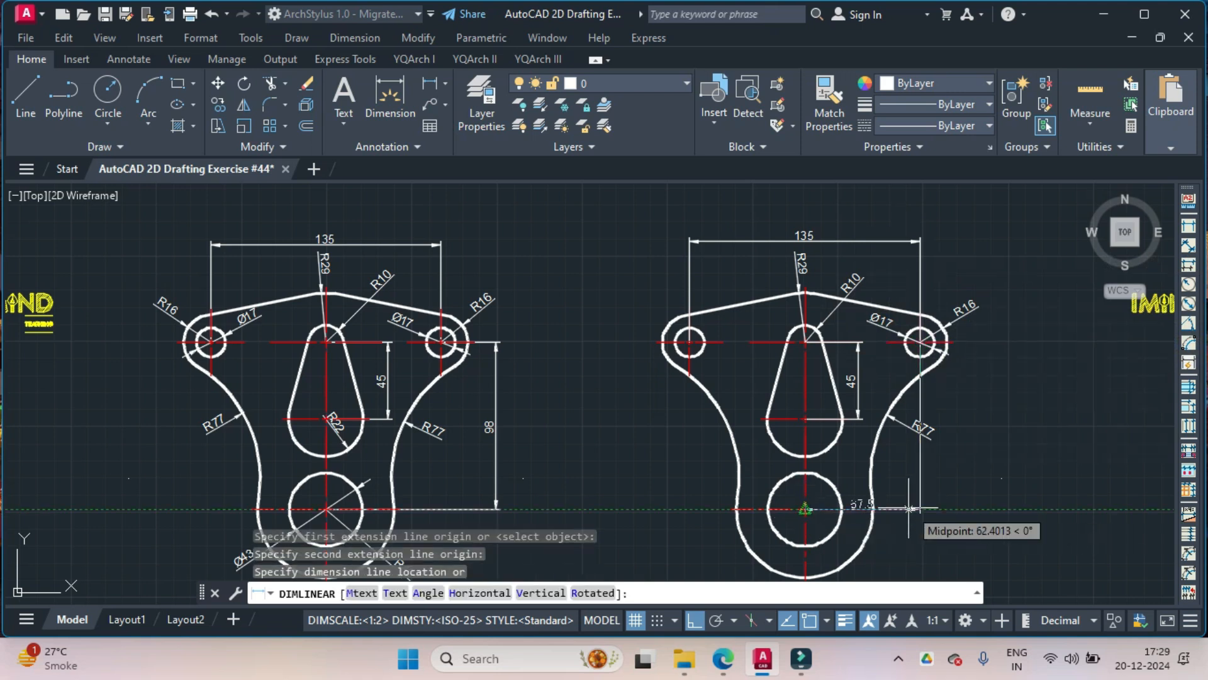
pyautogui.click(989, 492)
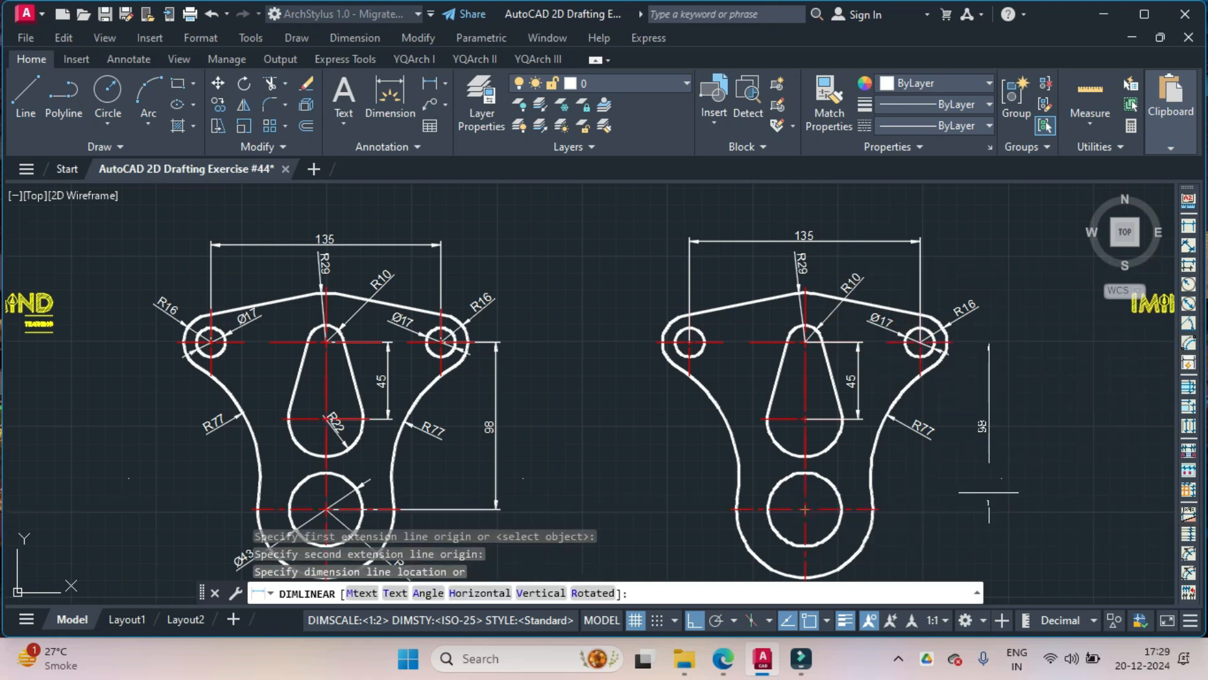
# Step: Dimension the radius of the redrawn bracket's bottom outer arc, placing the text outside the outline to the lower right
pyautogui.moveTo(811, 475); pyautogui.dragTo(806, 336, button='middle')
pyautogui.click(445, 83)
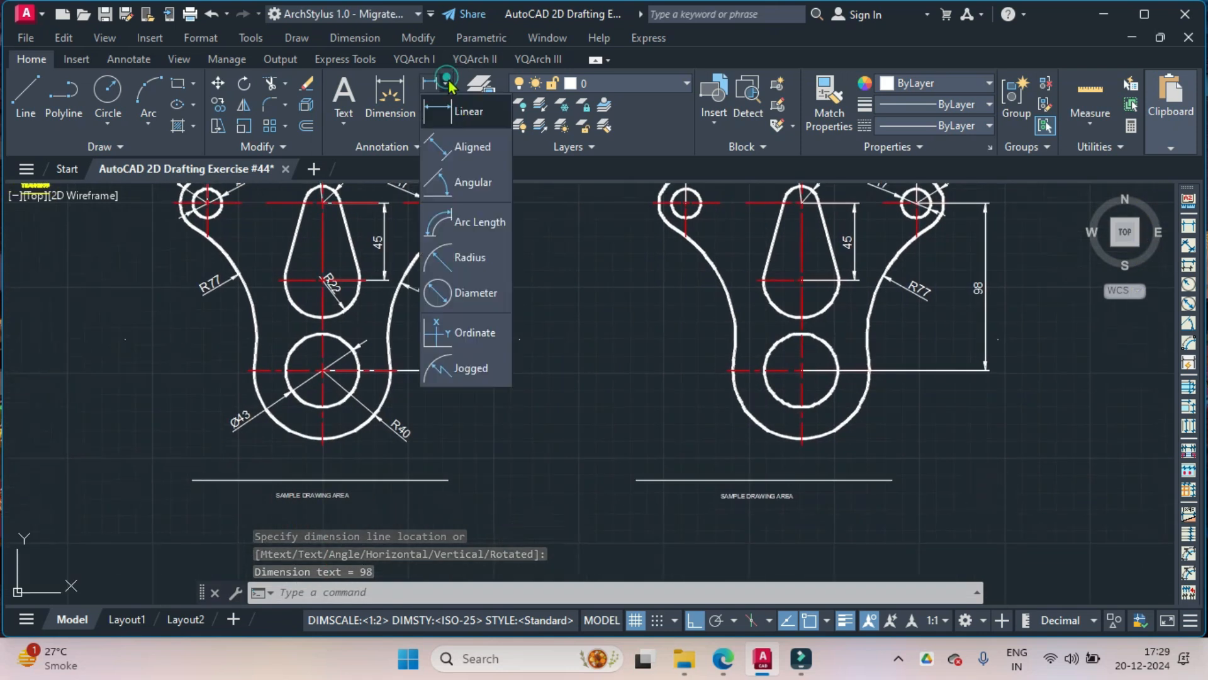
pyautogui.click(482, 258)
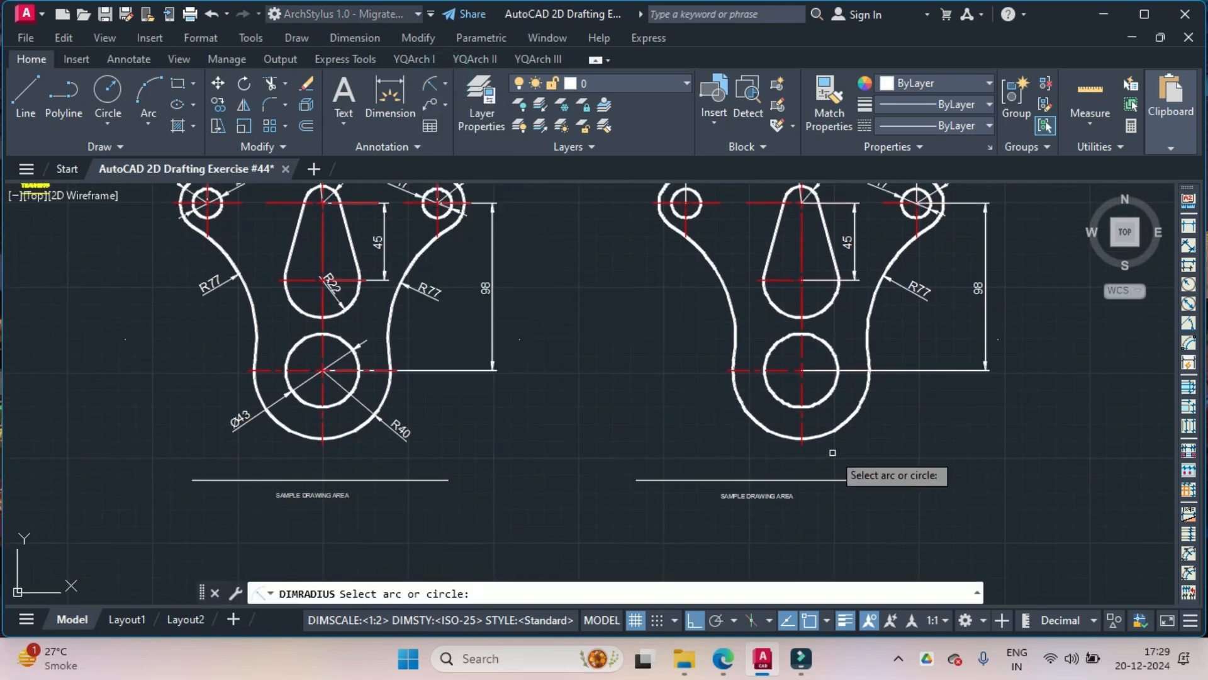
pyautogui.click(843, 423)
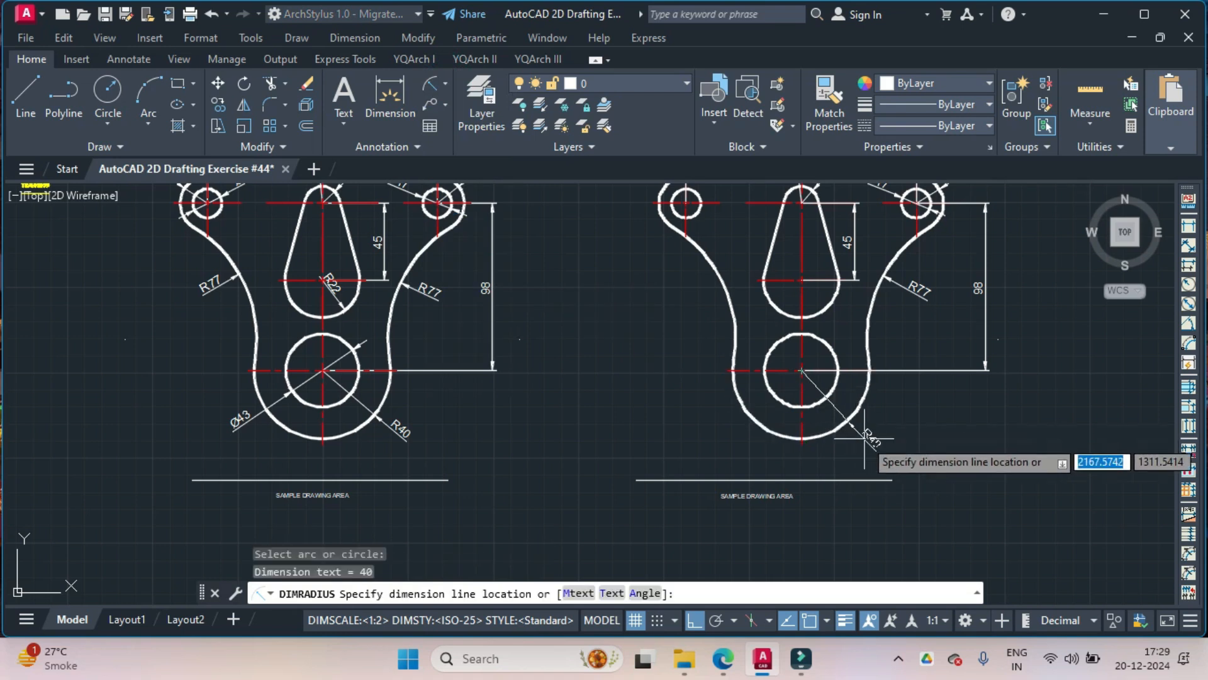
pyautogui.click(865, 439)
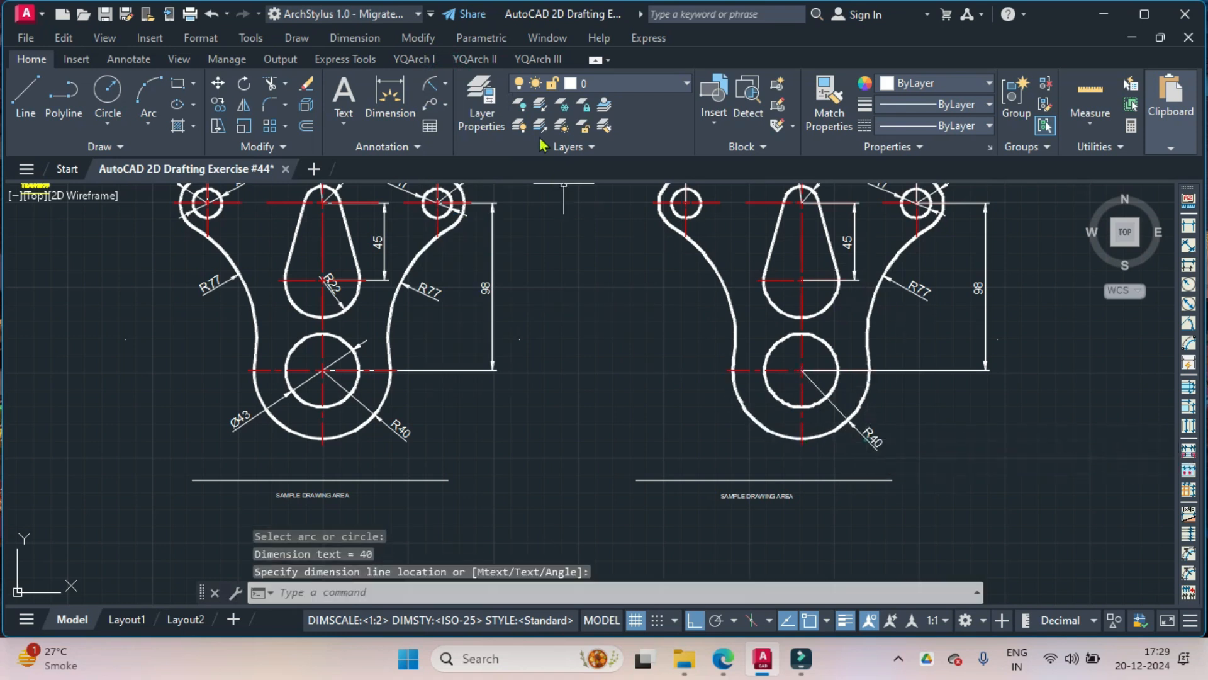
# Step: Dimension the diameter of the redrawn bracket's large lower hole, placing the text outside the outline to the lower left
pyautogui.click(445, 83)
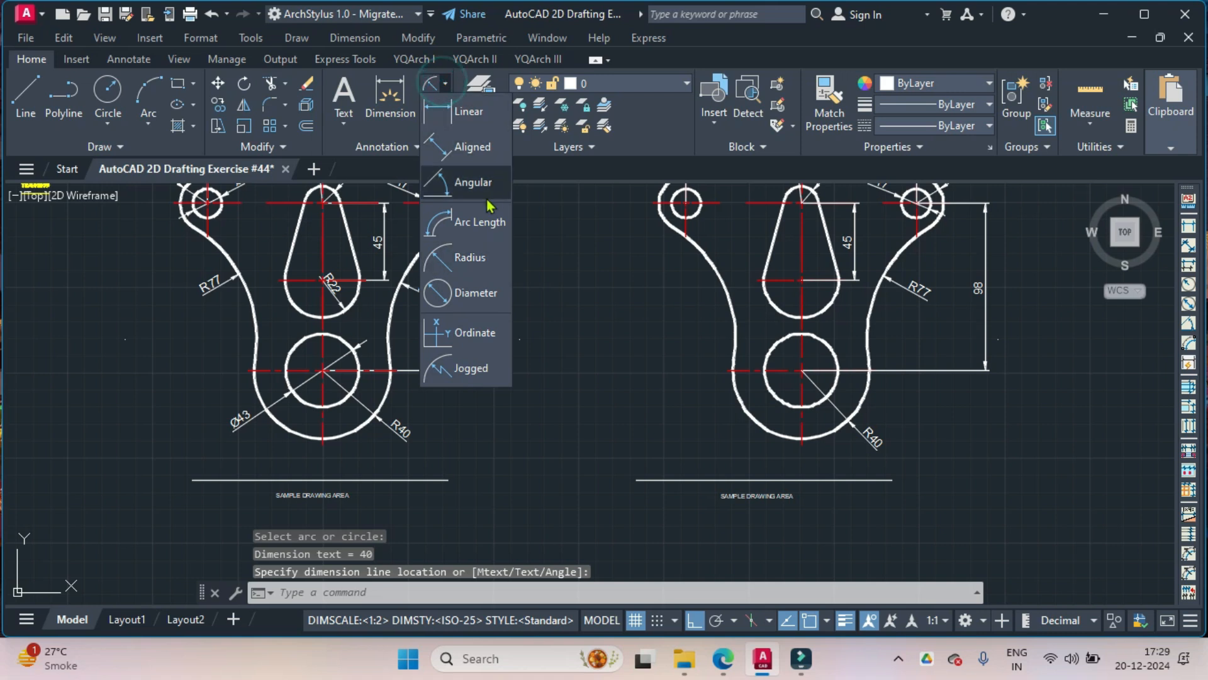
pyautogui.click(473, 292)
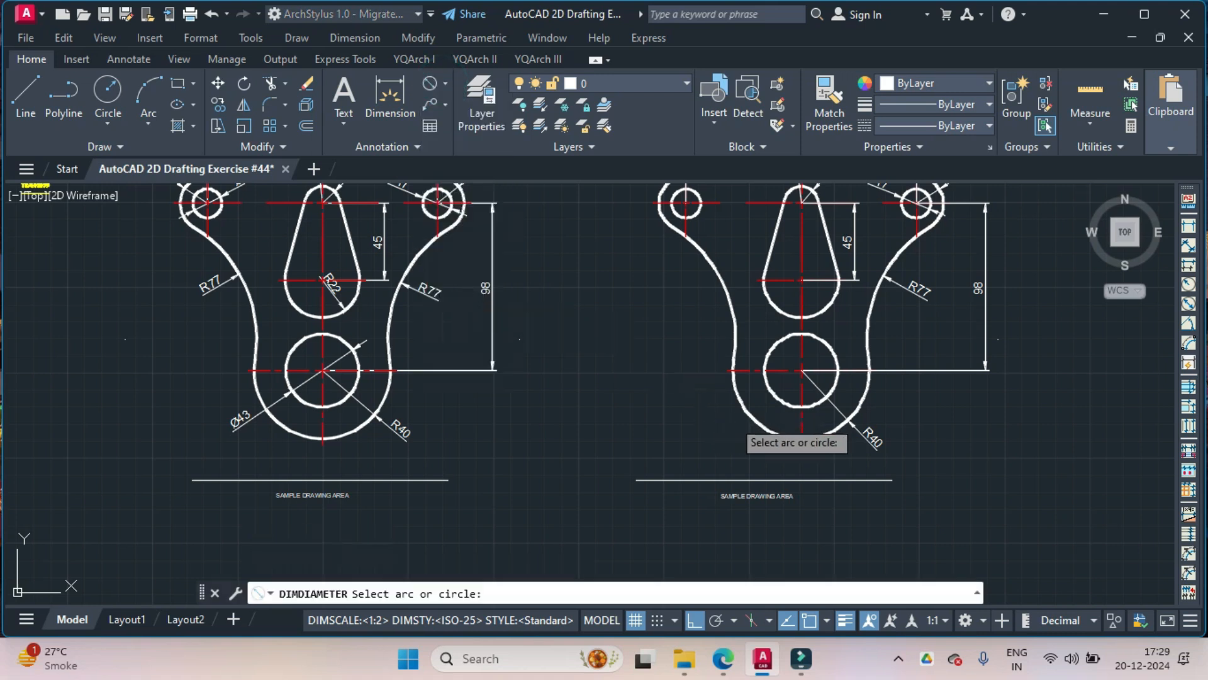
pyautogui.click(775, 397)
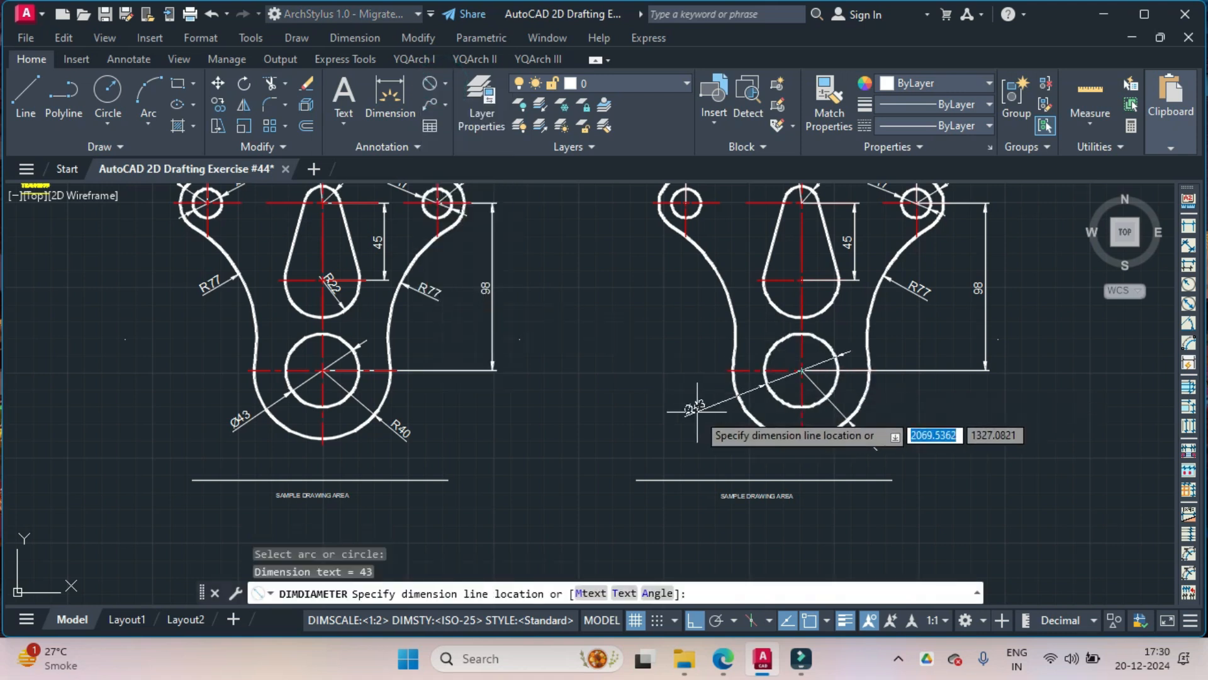
pyautogui.click(697, 410)
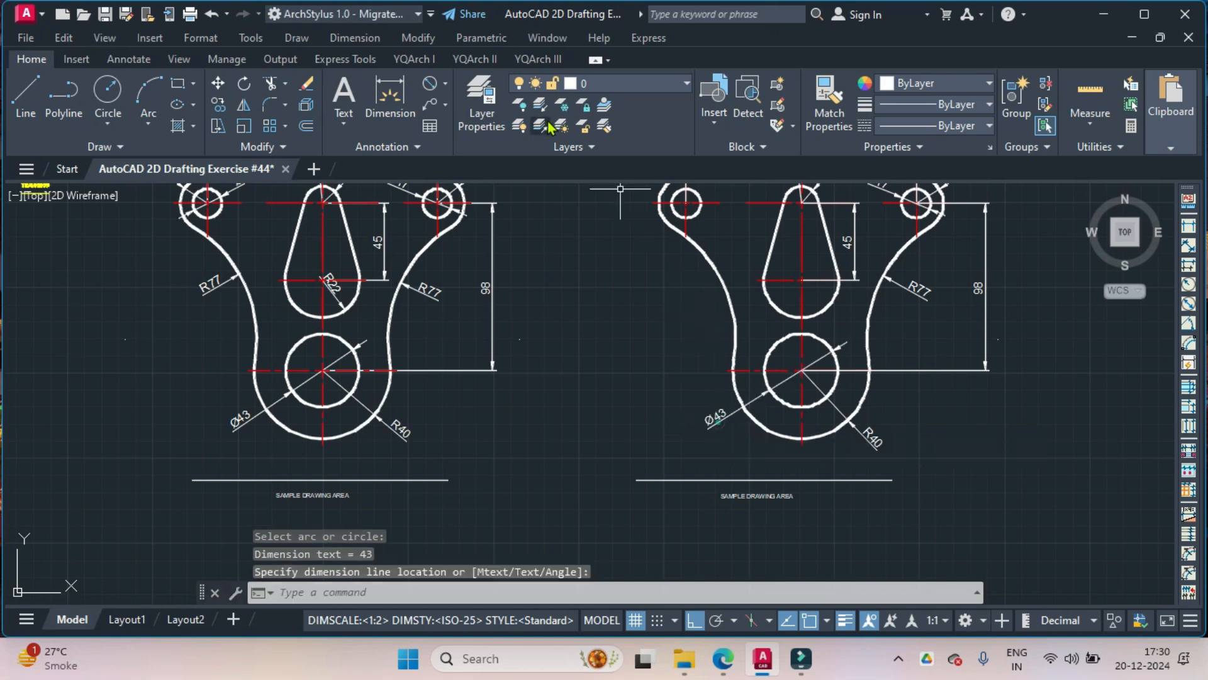
# Step: Dimension the radius of the redrawn bracket's left concave side arc, placing the text outside the outline to the lower left
pyautogui.click(436, 82)
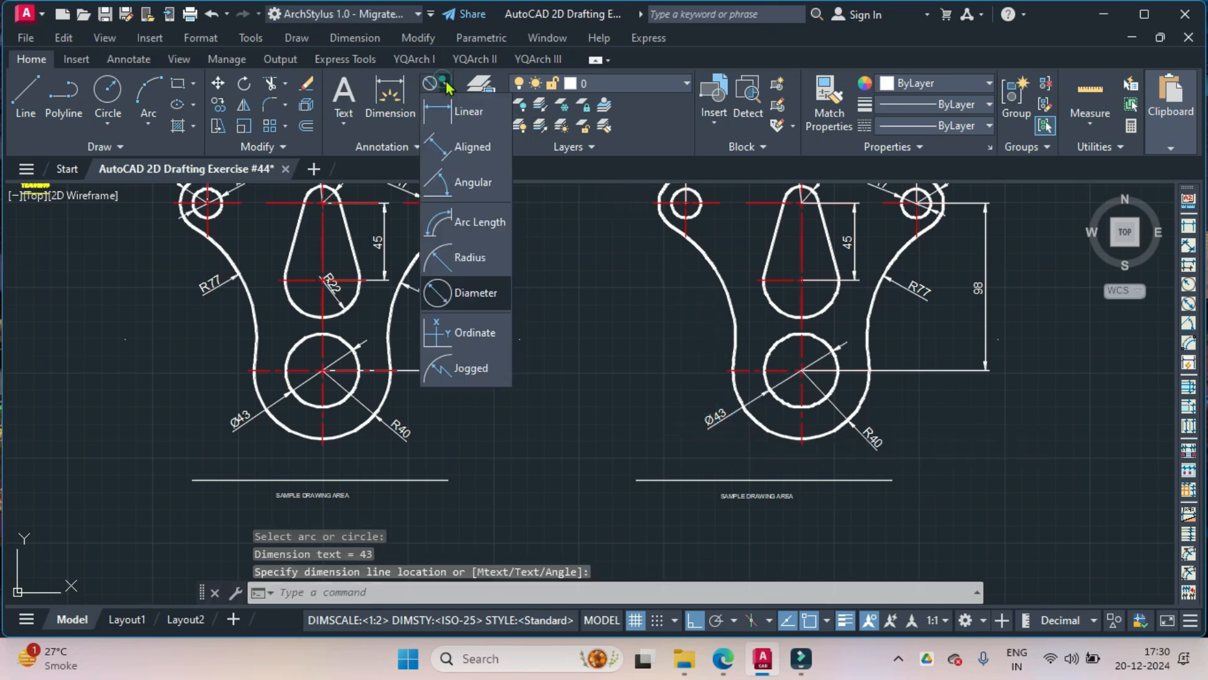
pyautogui.click(493, 255)
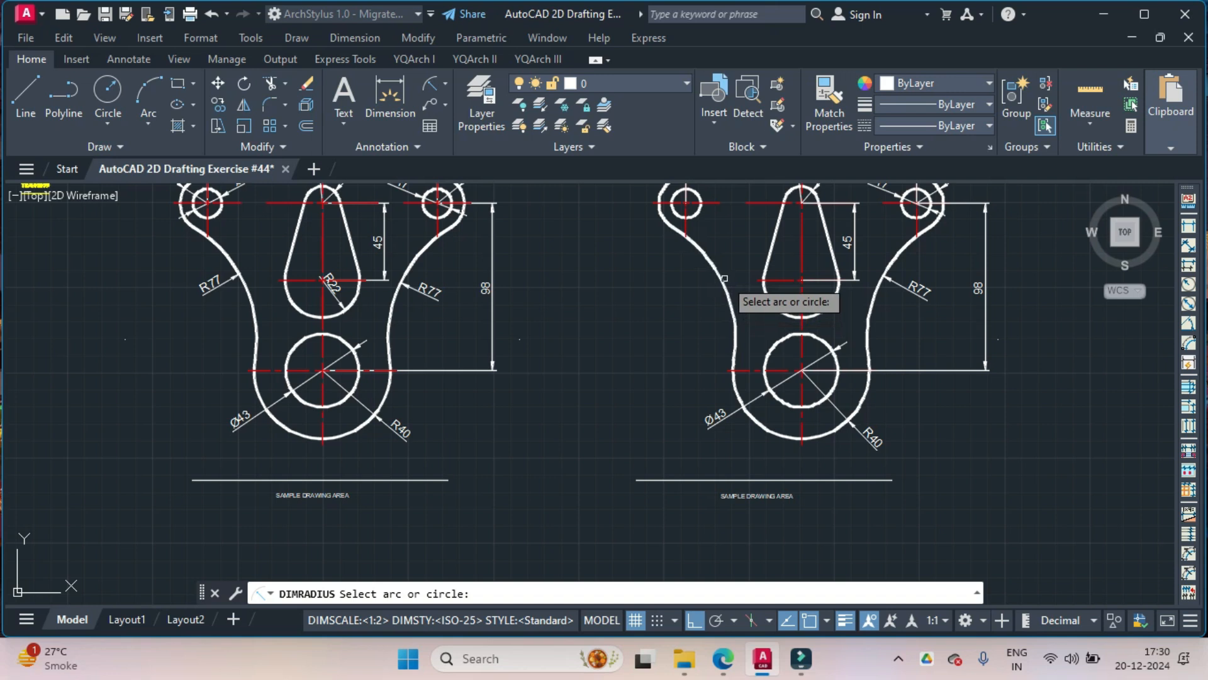
pyautogui.click(724, 279)
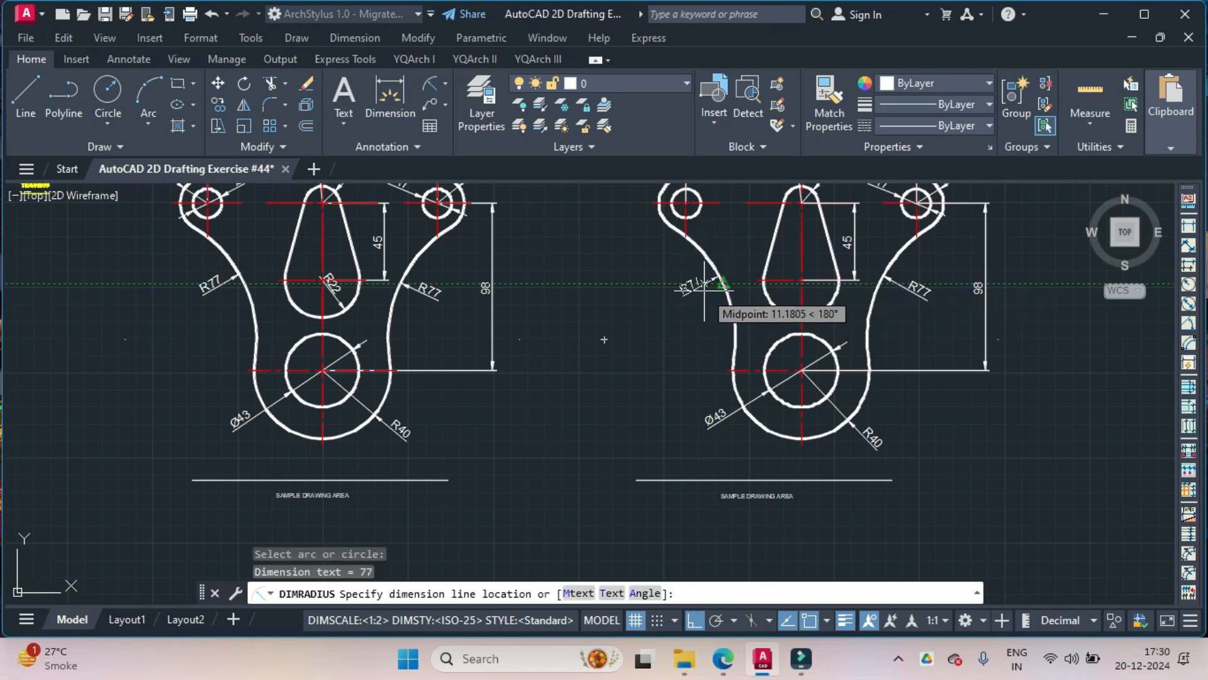
pyautogui.click(697, 294)
# Step: Dimension the diameter of the redrawn bracket's left lug hole, placing the text inside the outline to the hole's upper right
pyautogui.moveTo(691, 265); pyautogui.dragTo(702, 396, button='middle')
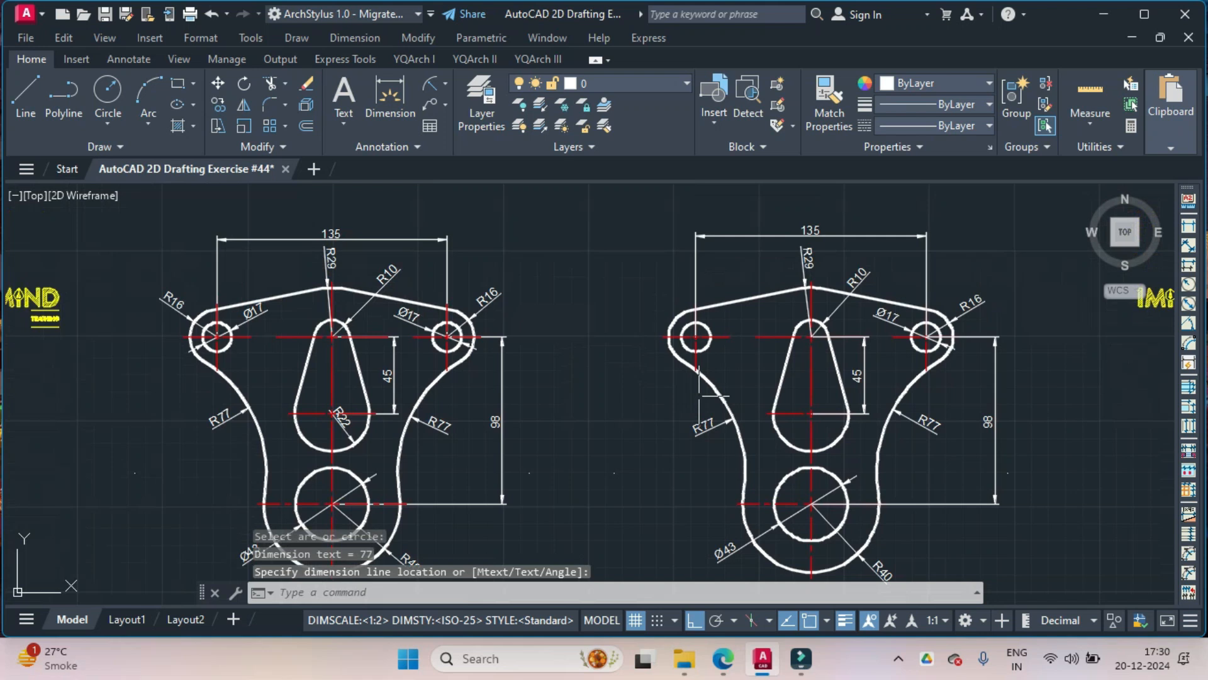
pyautogui.click(445, 83)
pyautogui.click(479, 294)
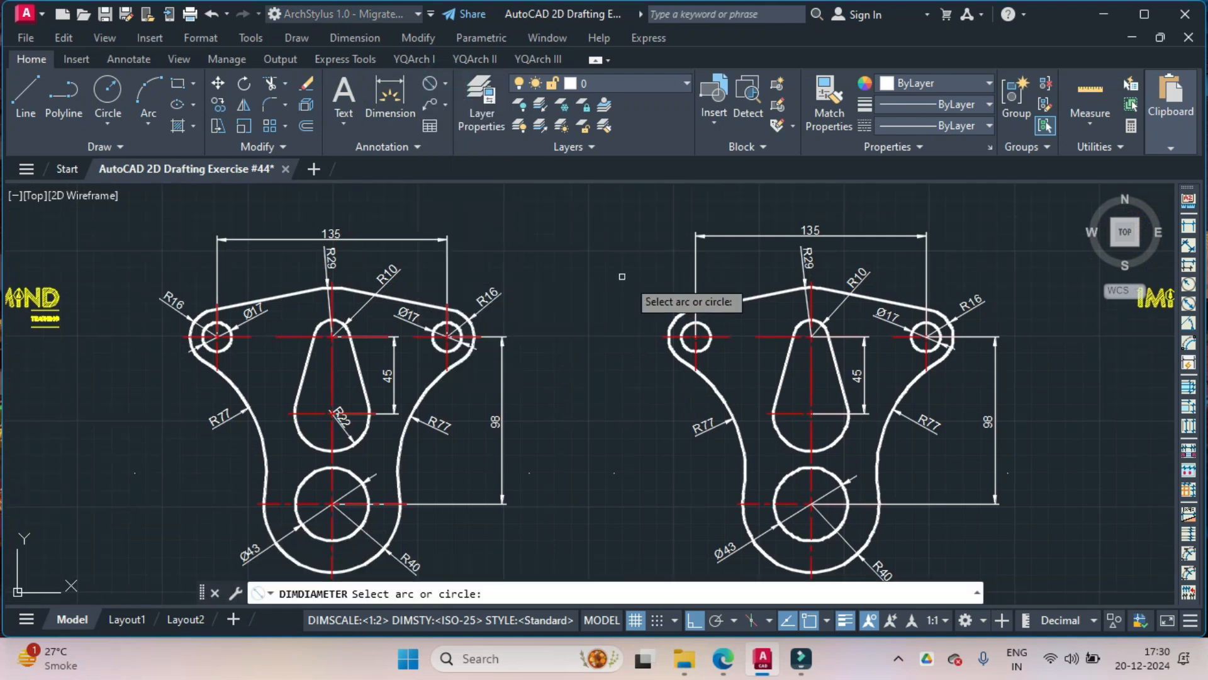
pyautogui.click(695, 337)
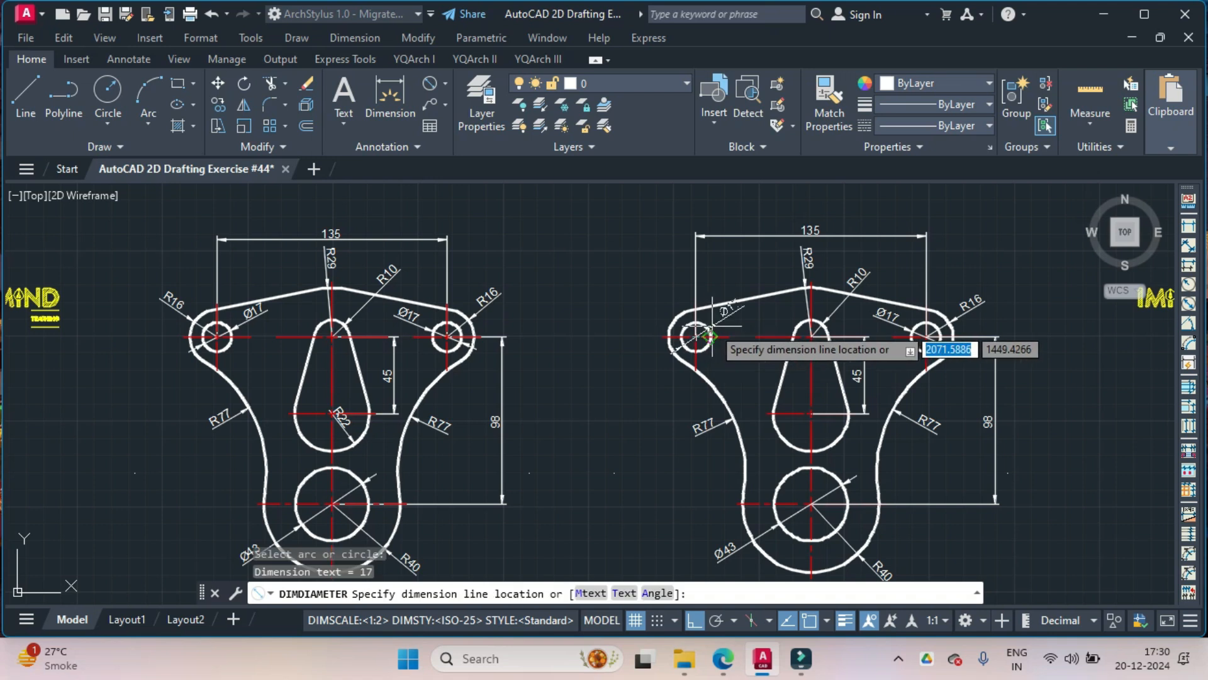
pyautogui.click(727, 326)
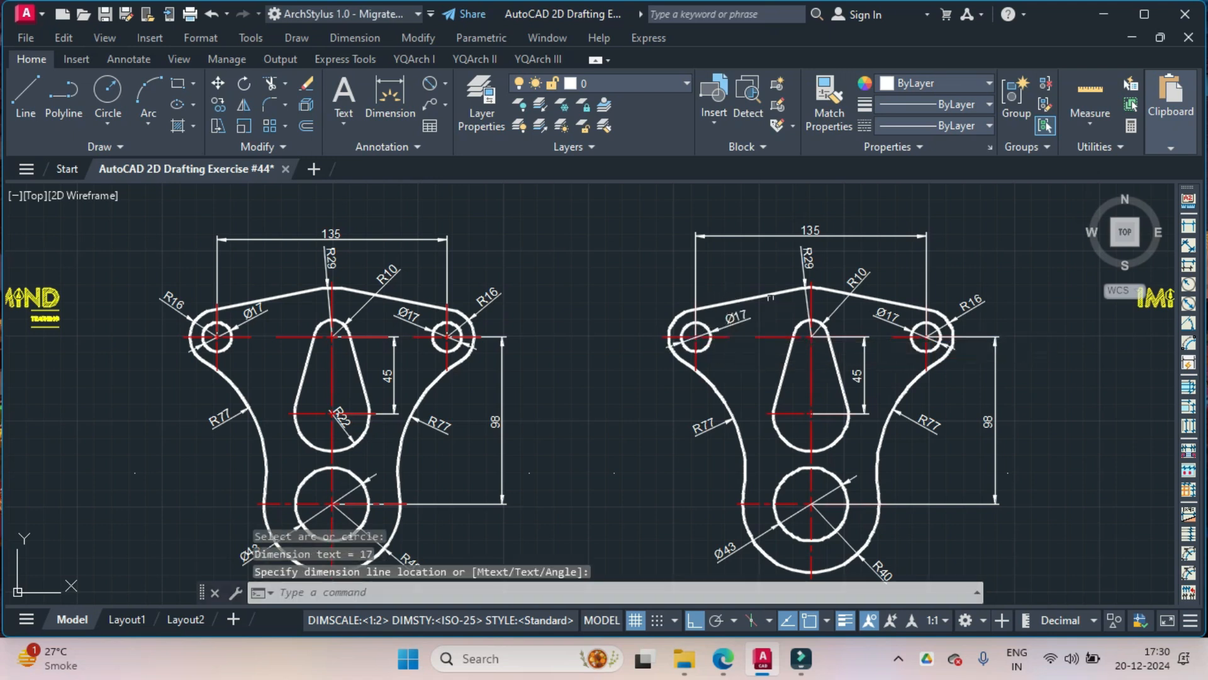
# Step: Dimension the outer radius of the redrawn bracket's left lug, placing the text to its upper left
pyautogui.click(444, 84)
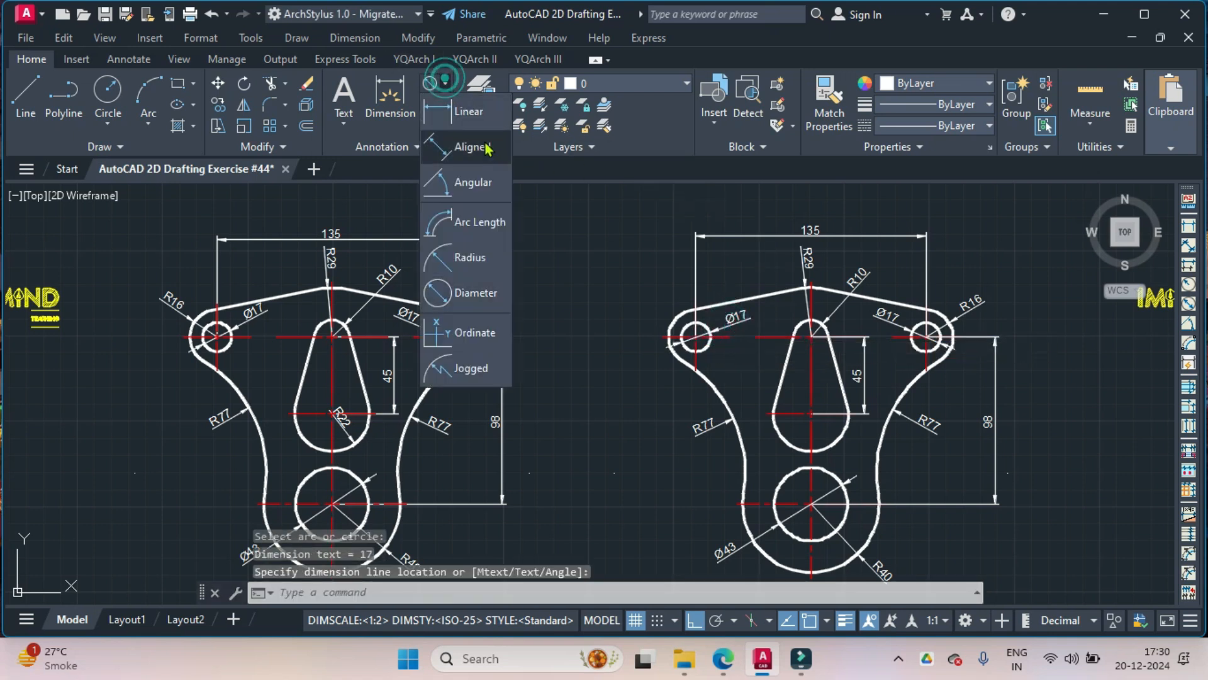
pyautogui.click(492, 261)
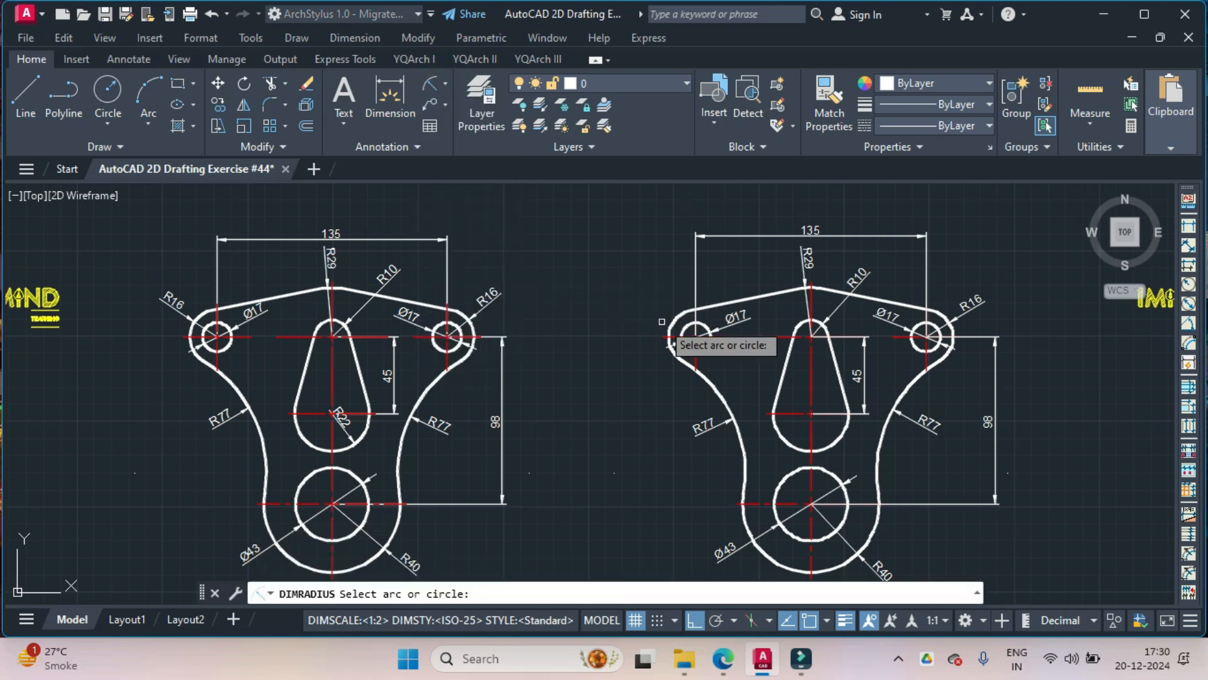
pyautogui.click(675, 342)
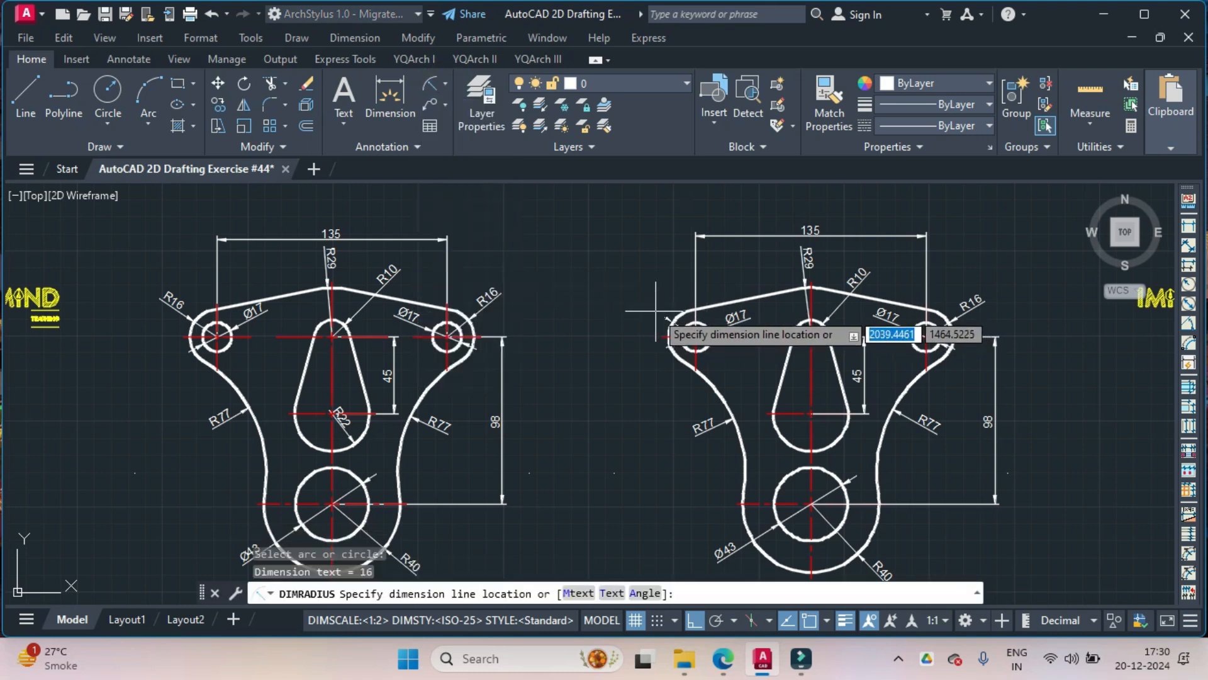
pyautogui.click(655, 310)
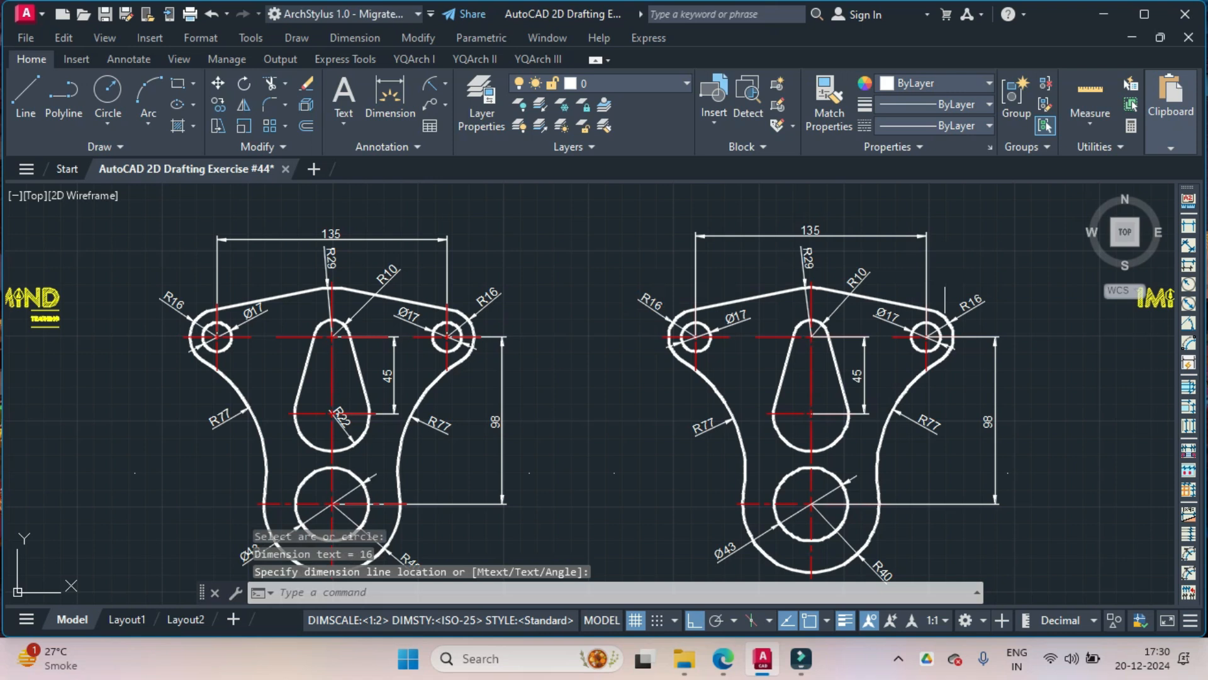
pyautogui.scroll(-1, 944, 300)
pyautogui.scroll(1, 944, 283)
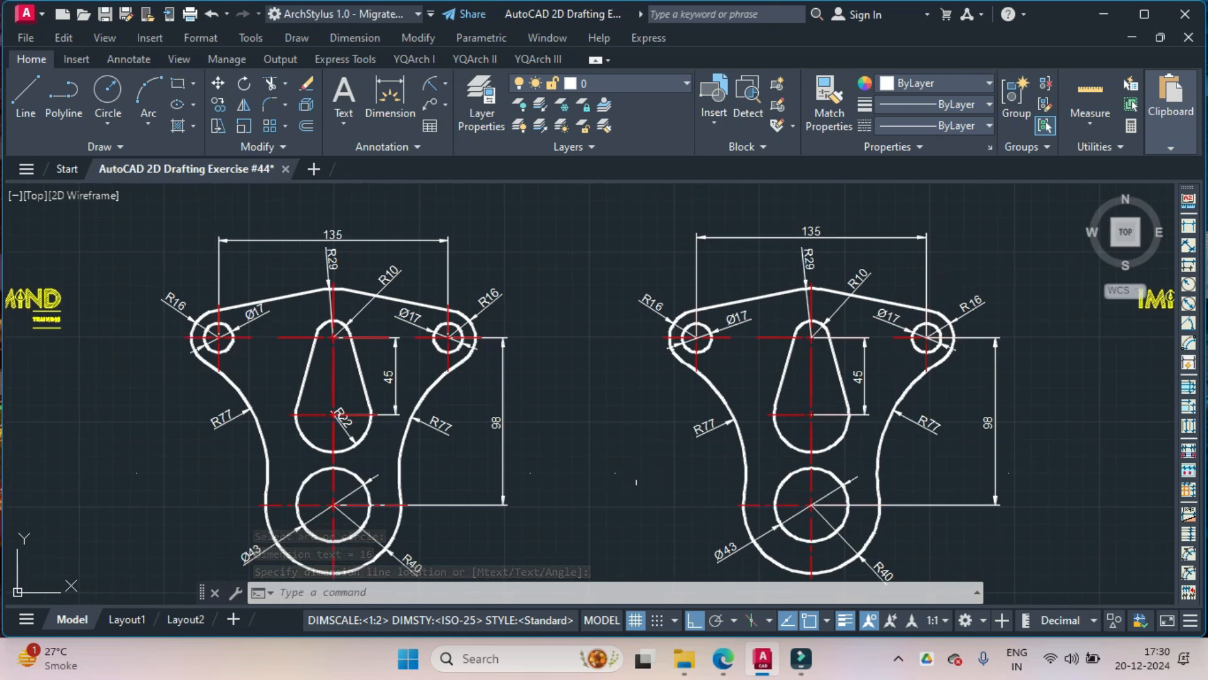
pyautogui.moveTo(647, 480); pyautogui.dragTo(639, 460, button='middle')
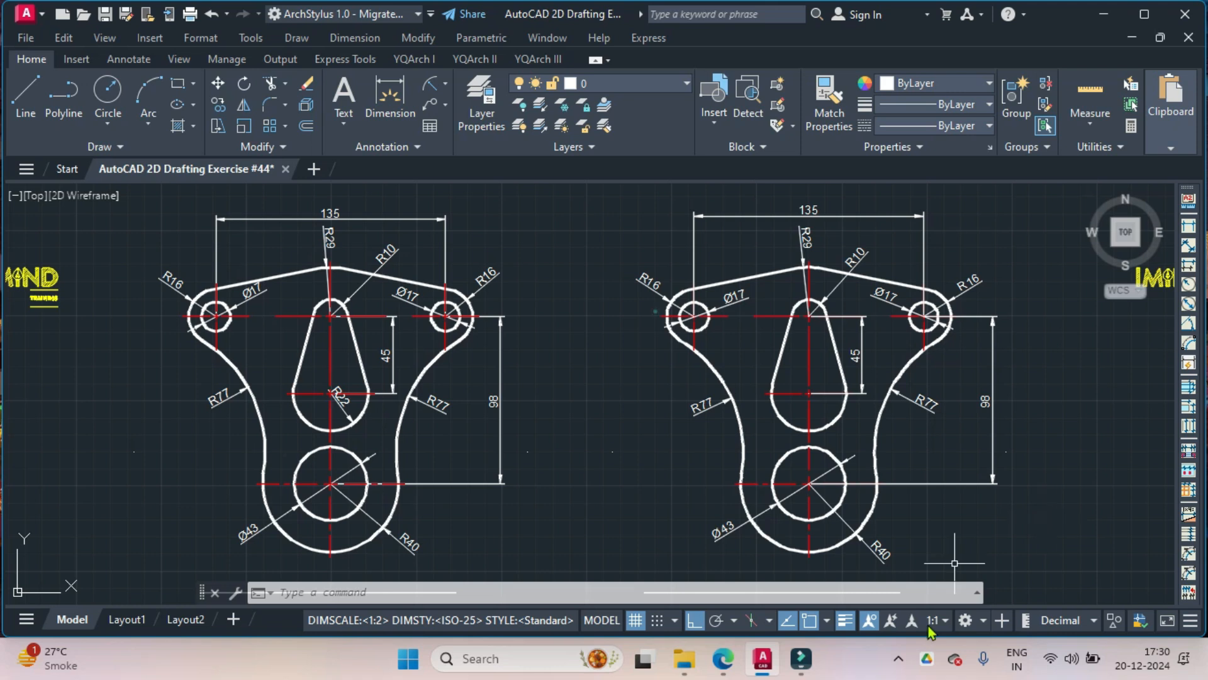
pyautogui.click(898, 658)
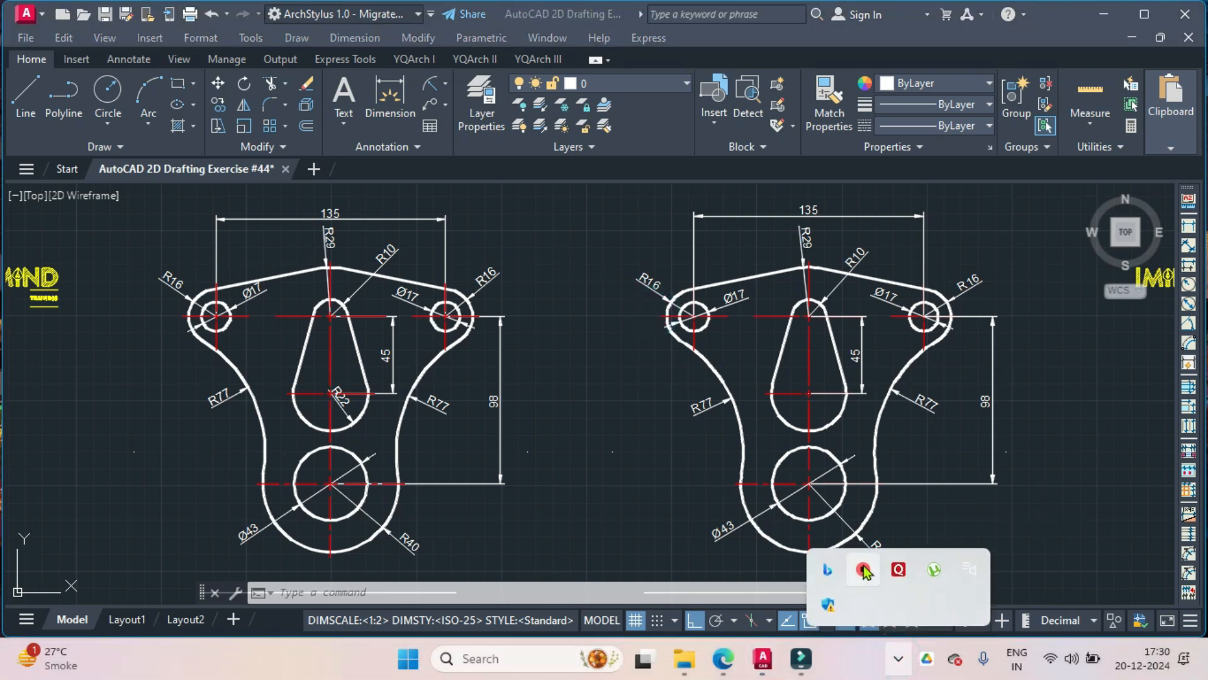